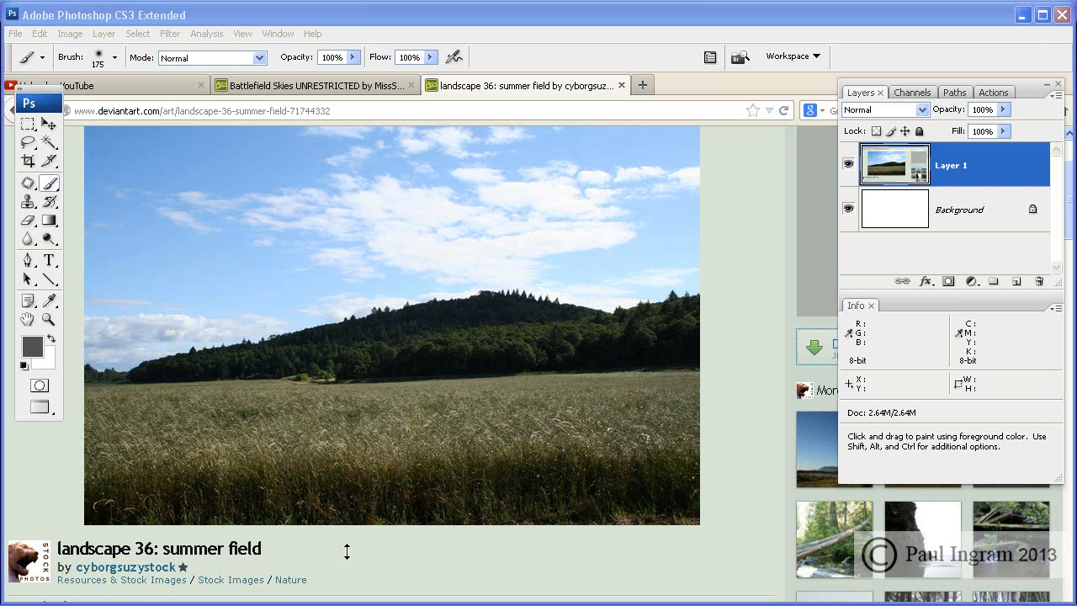
# - Close the Untitled-2 and Untitled-1 web page captures without saving their changes
pyautogui.hotkey('ctrl', 'w')
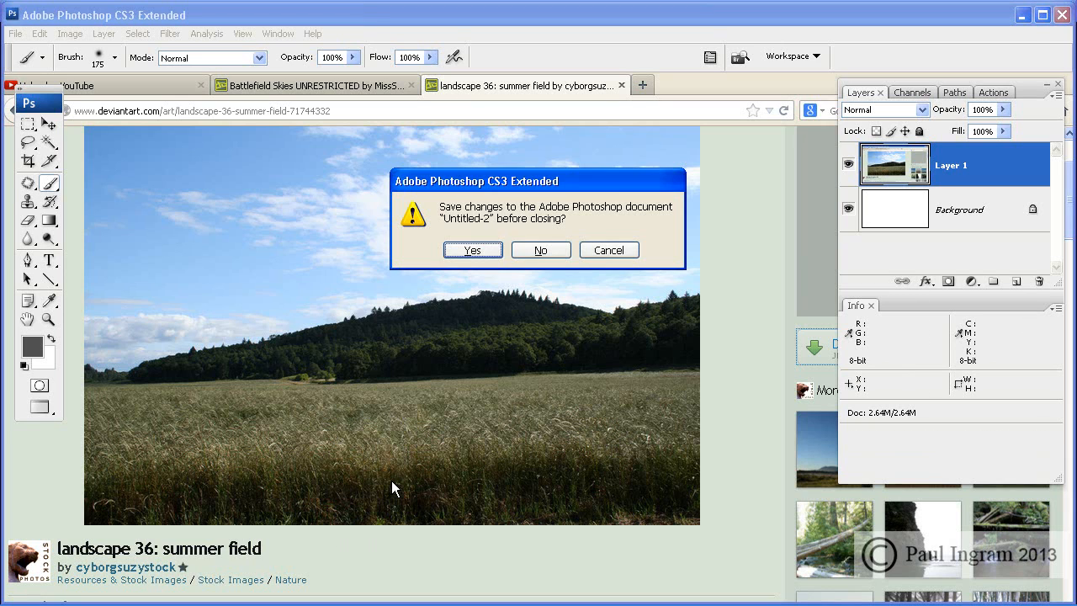
pyautogui.click(542, 254)
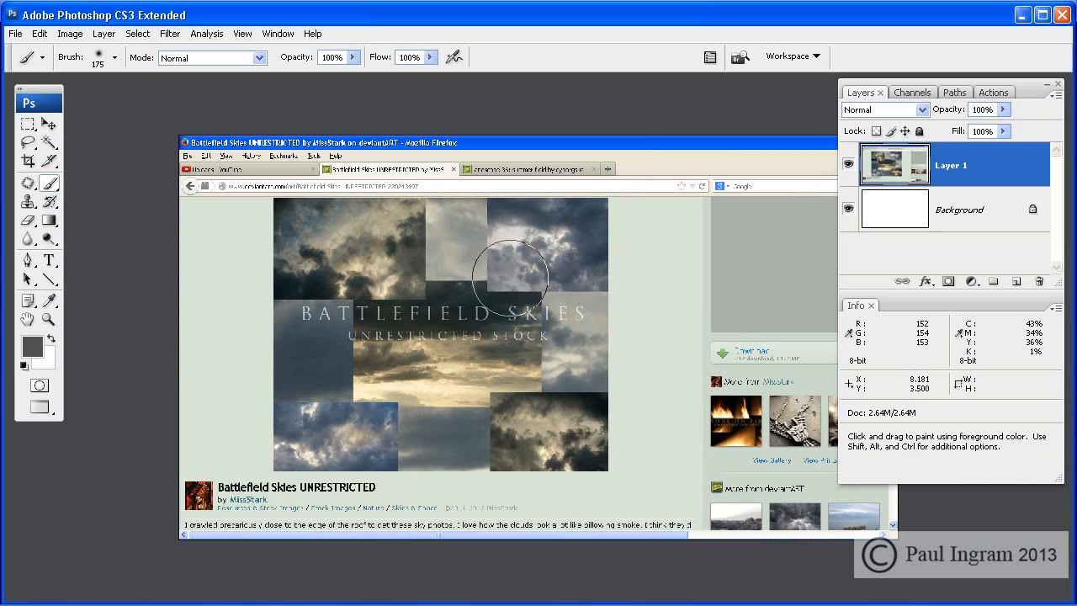
pyautogui.hotkey('ctrl', '+')
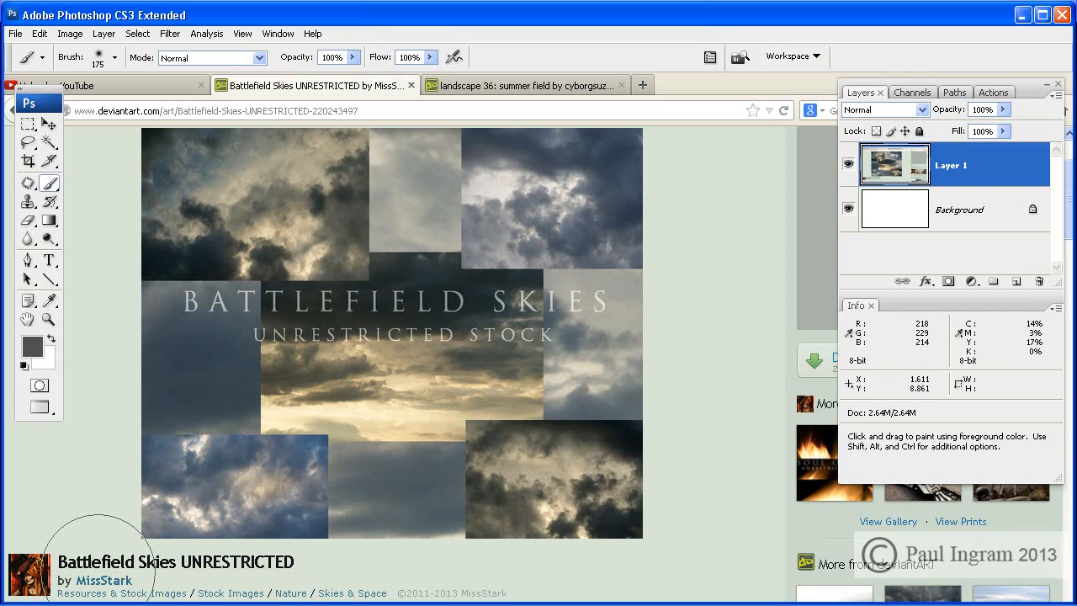
pyautogui.press('v')
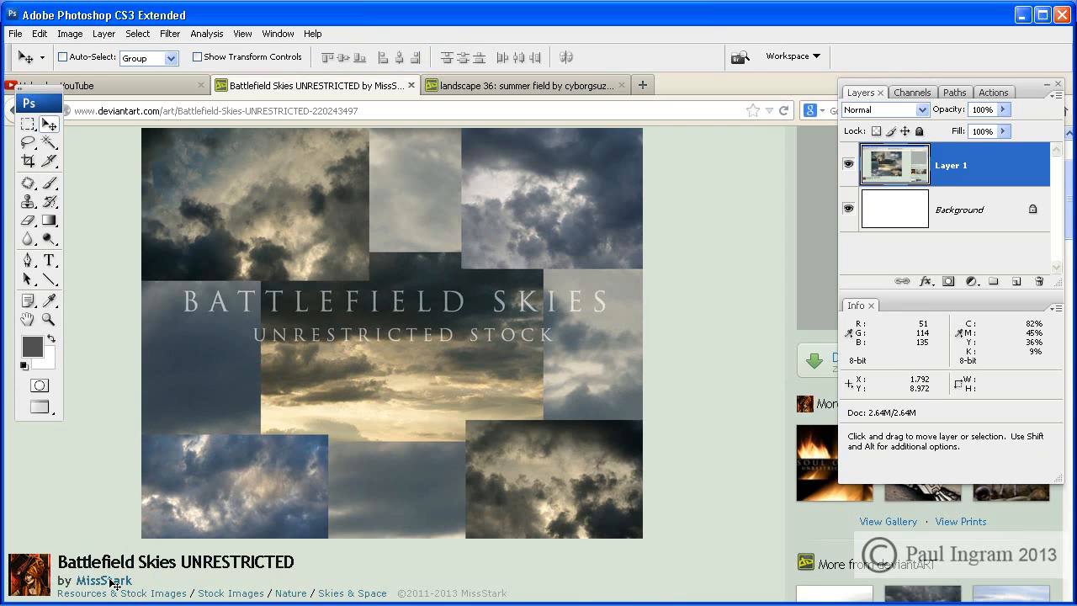
pyautogui.hotkey('ctrl', 'w')
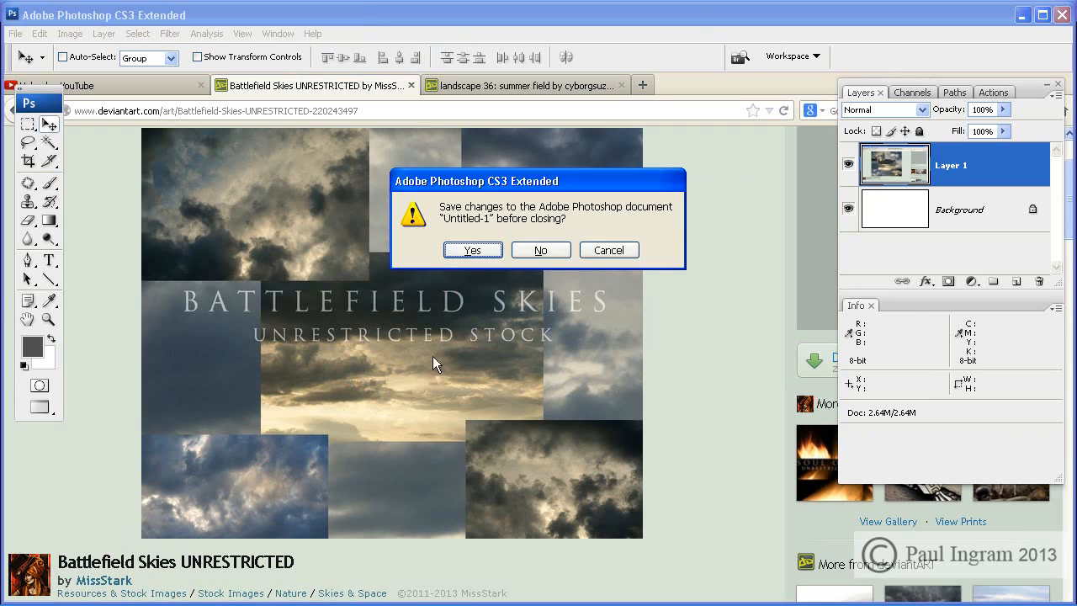
pyautogui.click(556, 258)
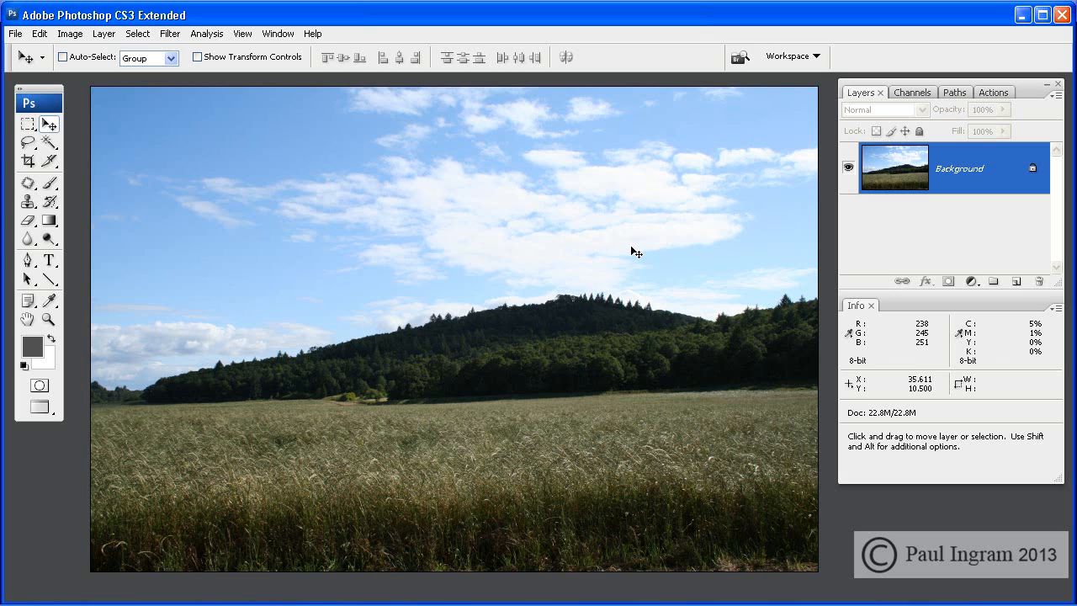
# - Compare the landscape photo's individual color channels and duplicate the Blue channel
pyautogui.hotkey('ctrl', 'shift', 'u')
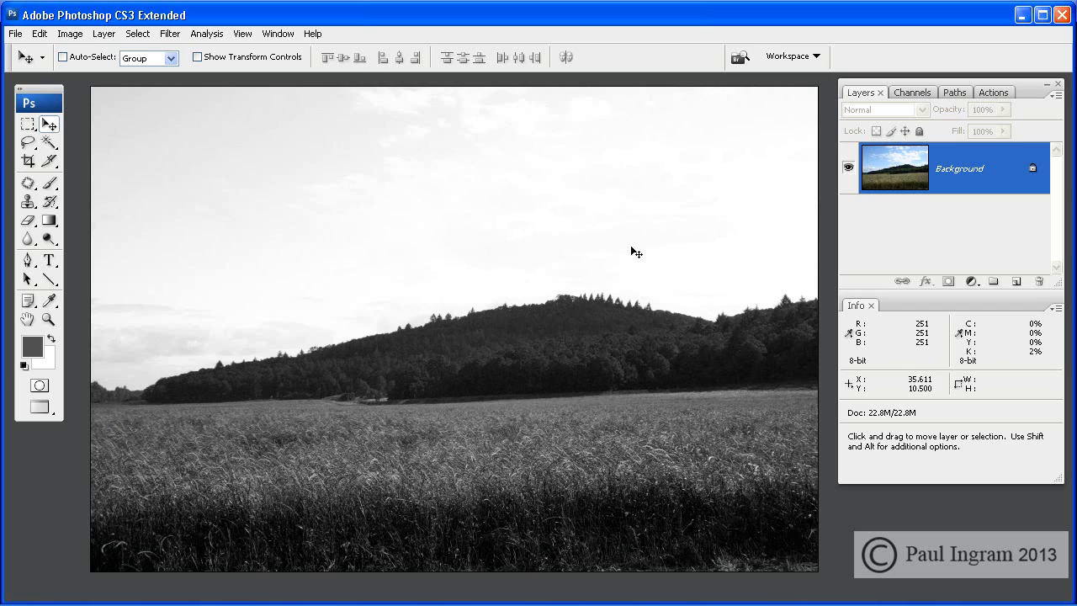
pyautogui.click(920, 96)
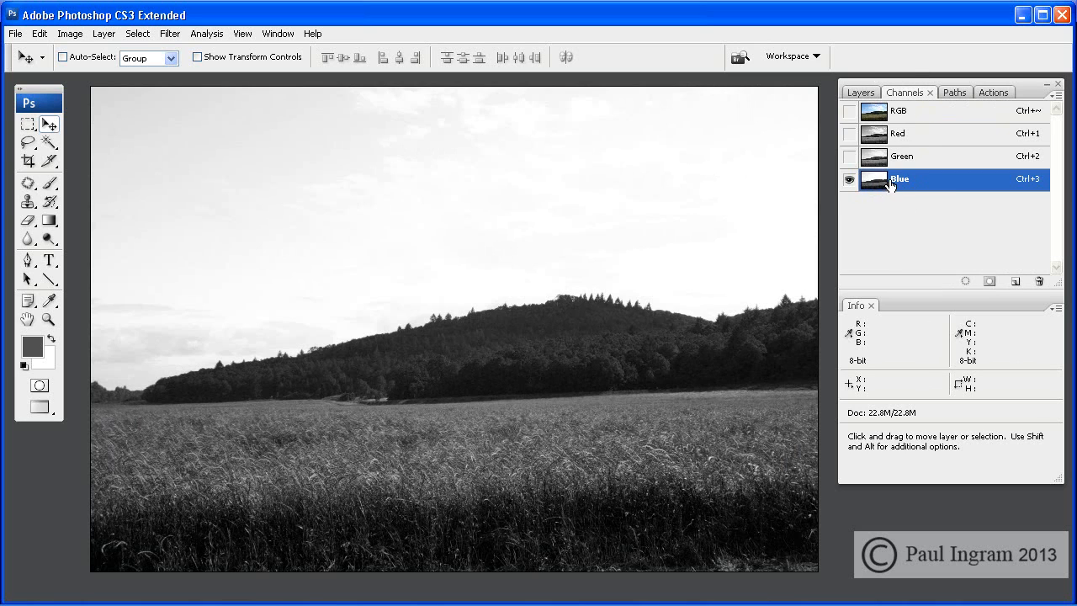
pyautogui.click(935, 160)
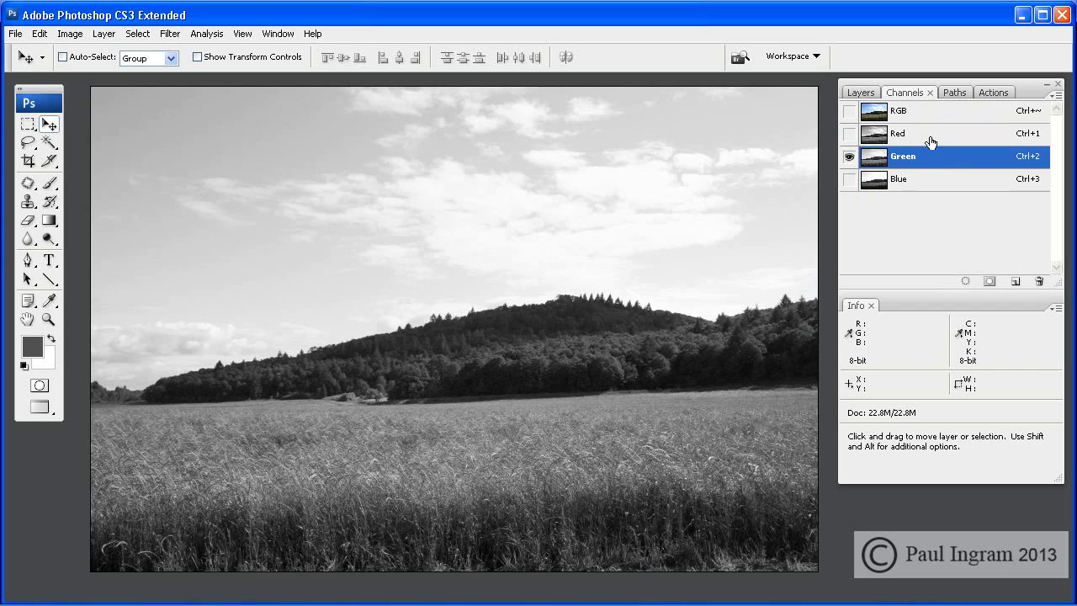
pyautogui.click(928, 139)
pyautogui.click(950, 183)
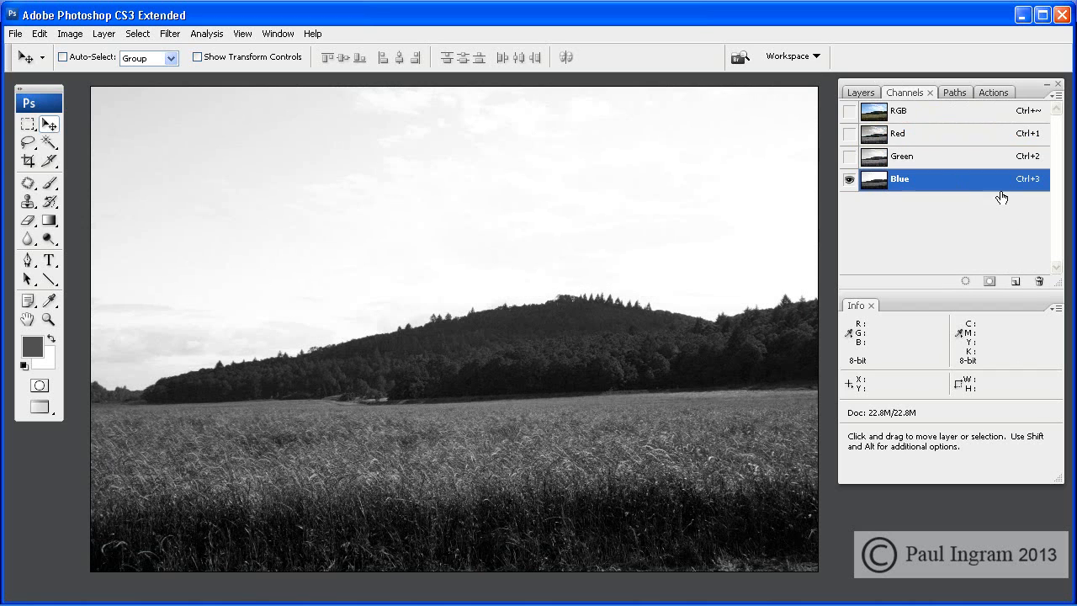
pyautogui.moveTo(1000, 180); pyautogui.dragTo(1015, 282)
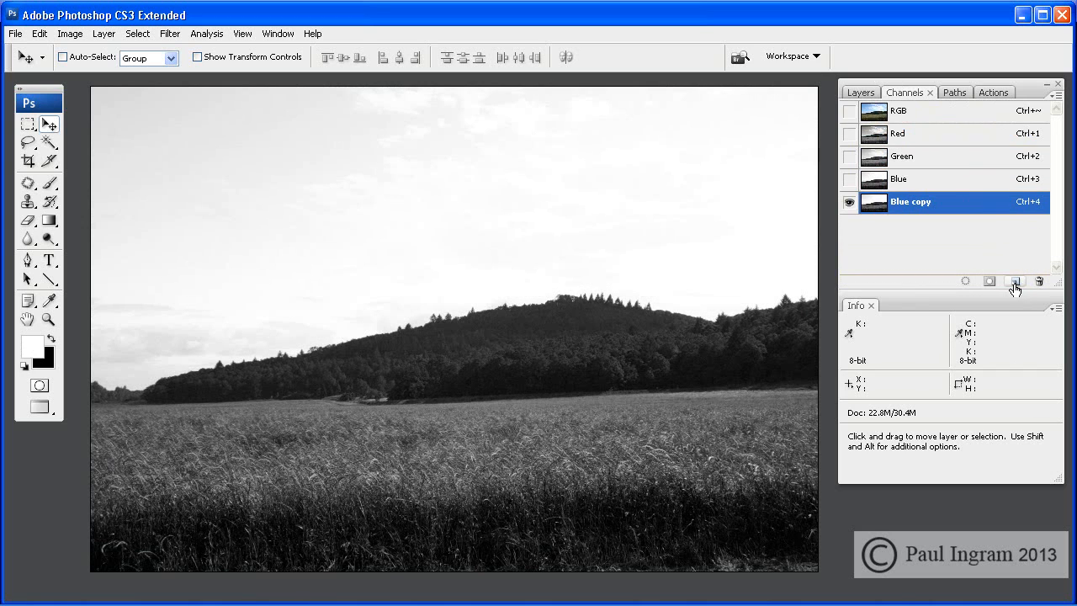
# - Apply Levels to the Blue copy channel with a black input of 55 and a white input of 196
pyautogui.hotkey('ctrl', 'l')
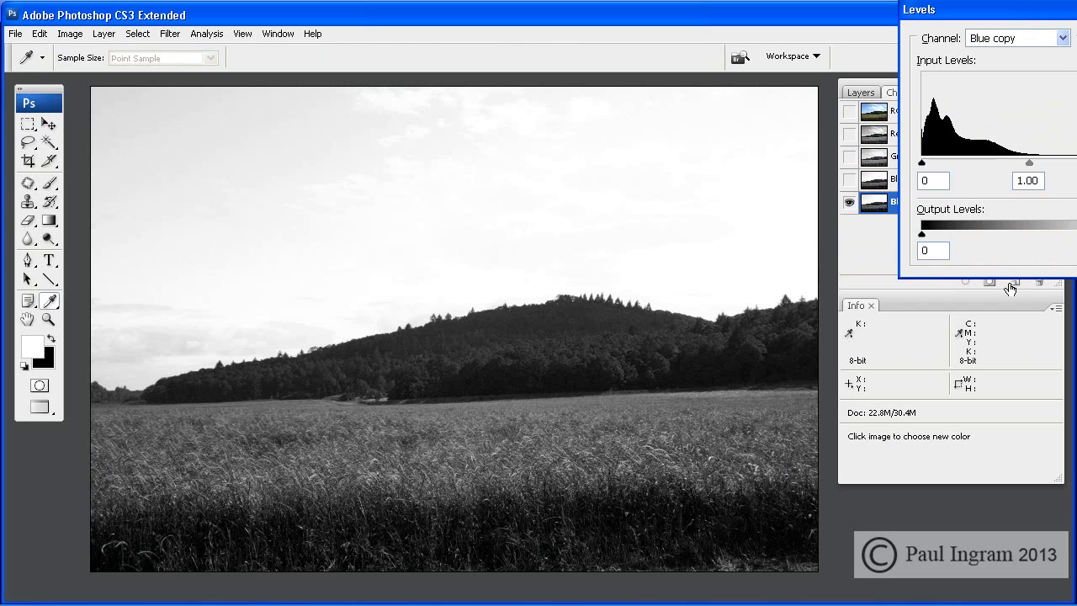
pyautogui.moveTo(1026, 22); pyautogui.dragTo(772, 81)
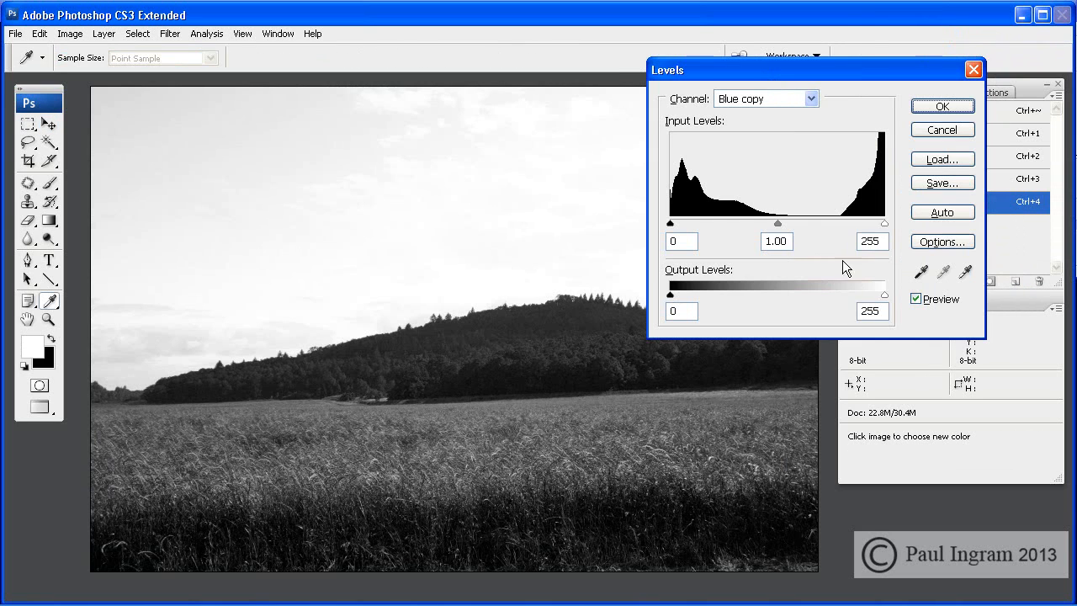
pyautogui.moveTo(887, 225); pyautogui.dragTo(844, 234)
pyautogui.moveTo(673, 225); pyautogui.dragTo(724, 238)
pyautogui.moveTo(753, 69); pyautogui.dragTo(815, 289)
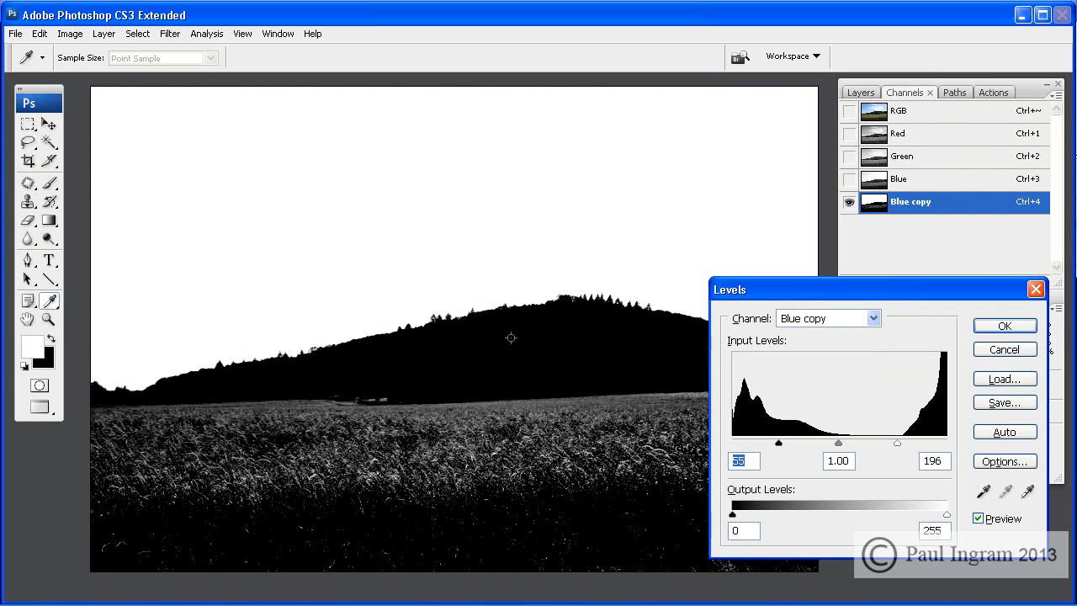
pyautogui.moveTo(802, 295); pyautogui.dragTo(786, 136)
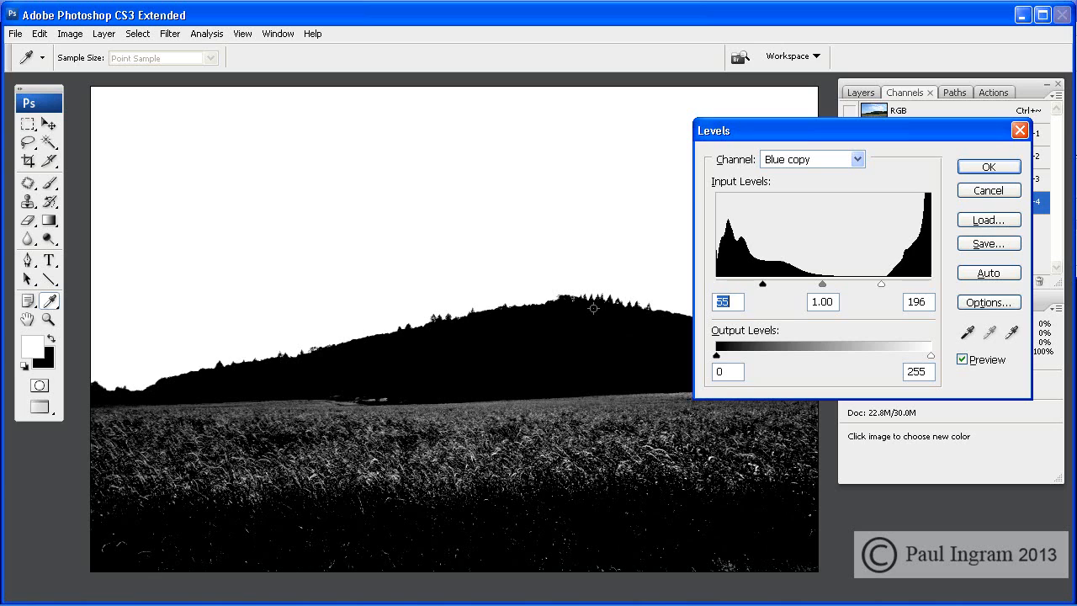
pyautogui.press('Return')
pyautogui.press('v')
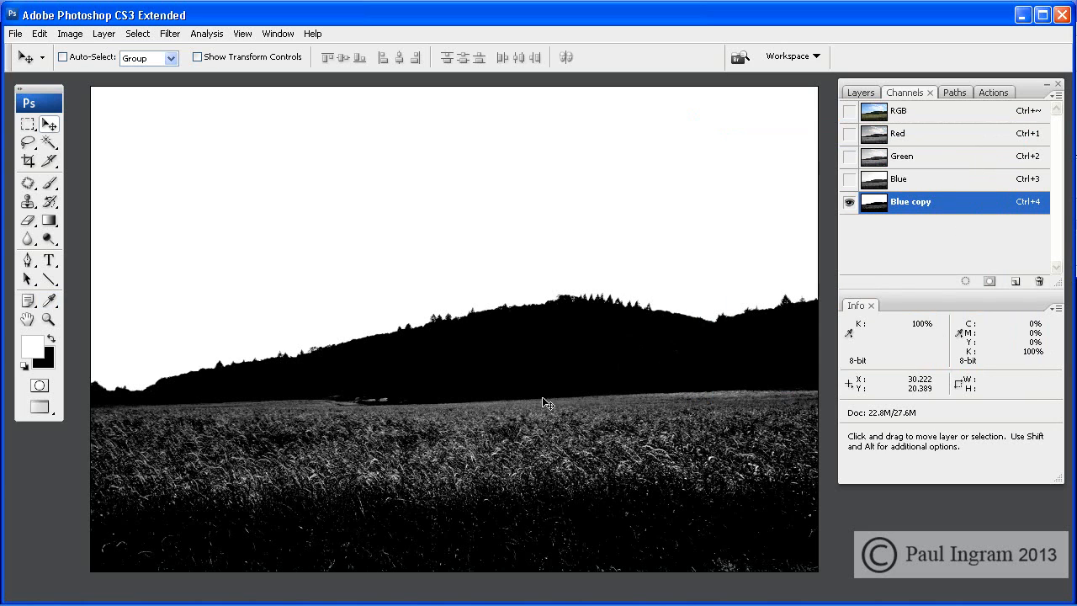
# - Select the whole grass field up to the base of the hill, fill it with black, and deselect
pyautogui.press('m')
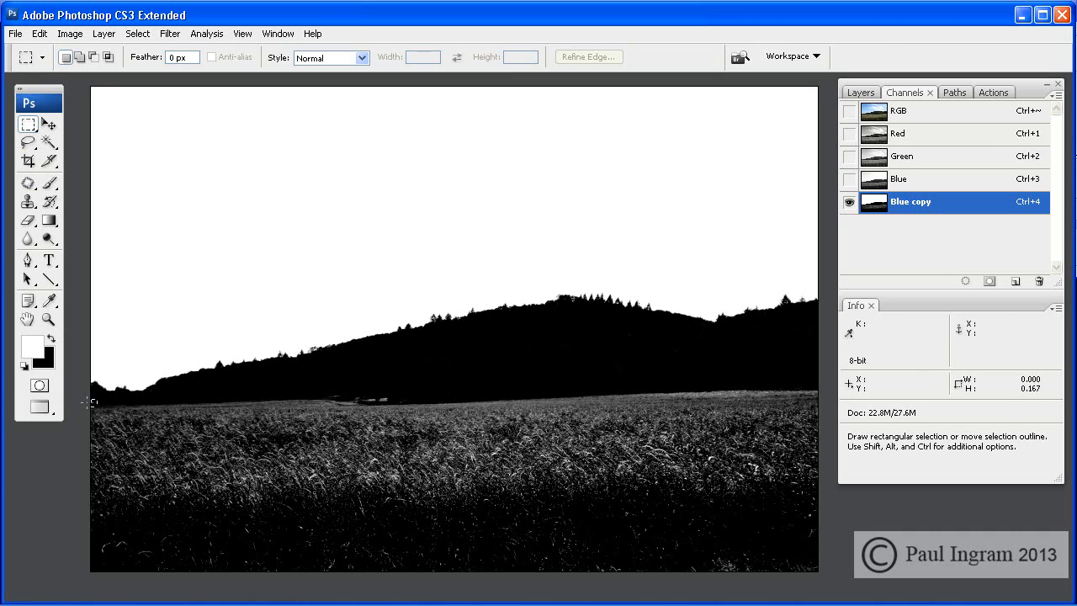
pyautogui.moveTo(75, 401); pyautogui.dragTo(834, 587)
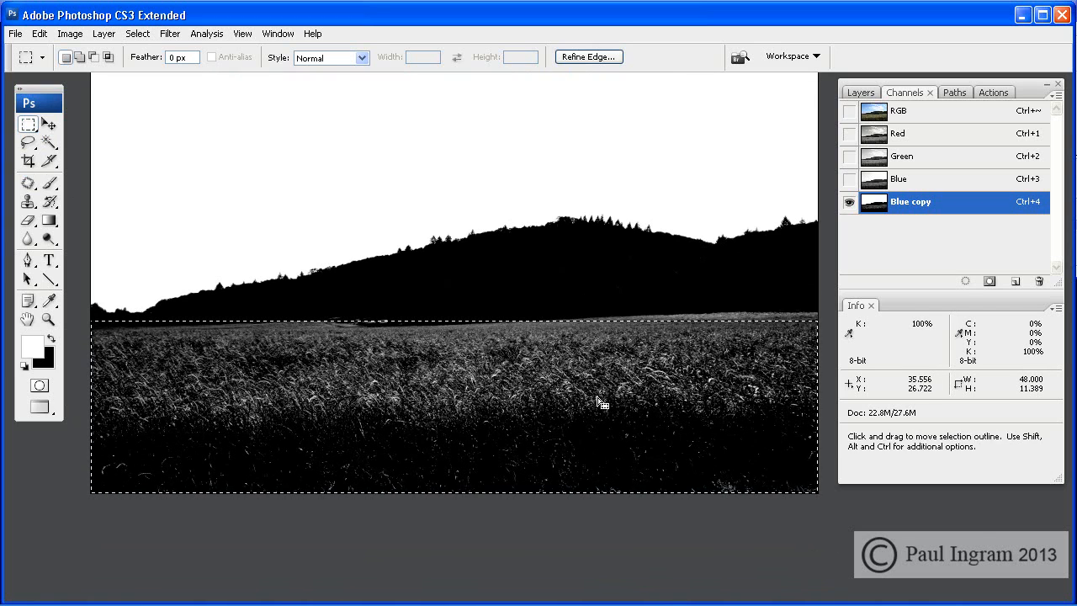
pyautogui.moveTo(292, 304); pyautogui.dragTo(825, 380)
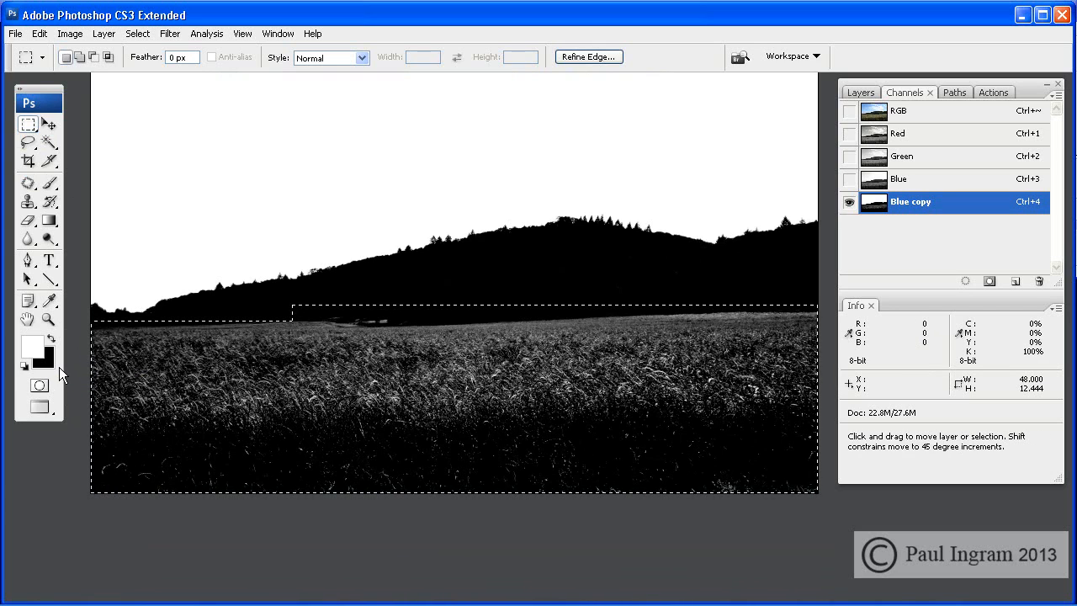
pyautogui.hotkey('ctrl', 'BackSpace')
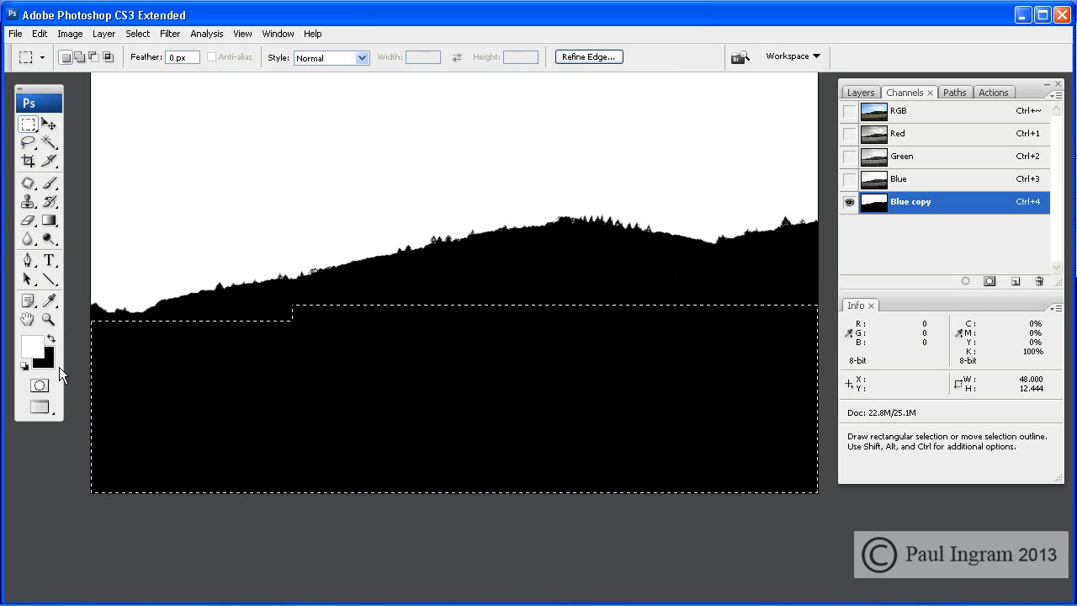
pyautogui.hotkey('ctrl', 'd')
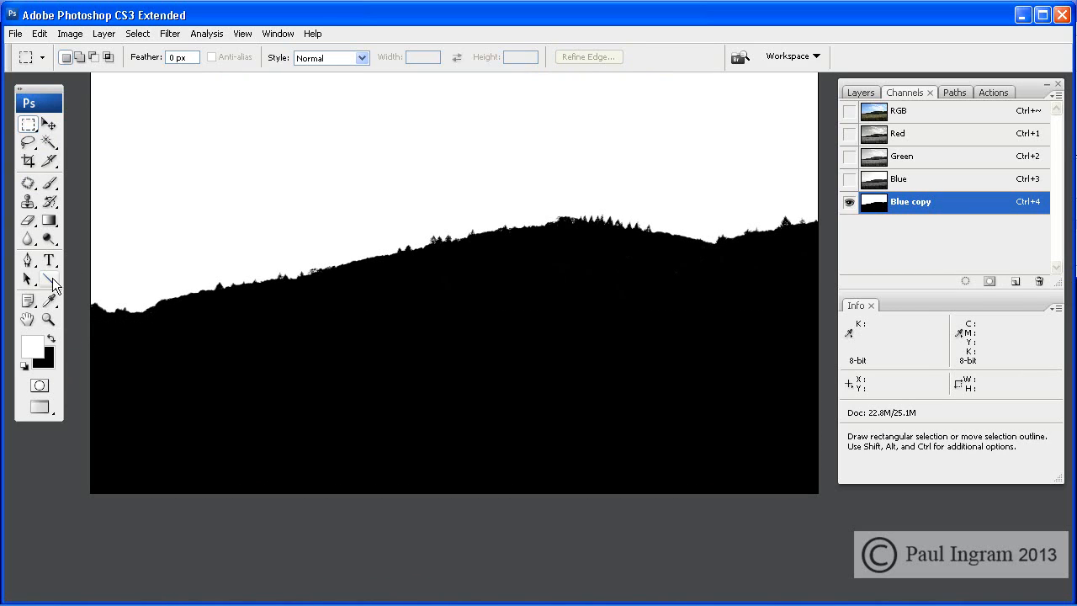
# - Soften the mask's edges with a Gaussian Blur of 2.0 pixels radius on the Blue copy channel
pyautogui.moveTo(283, 288); pyautogui.dragTo(308, 360)
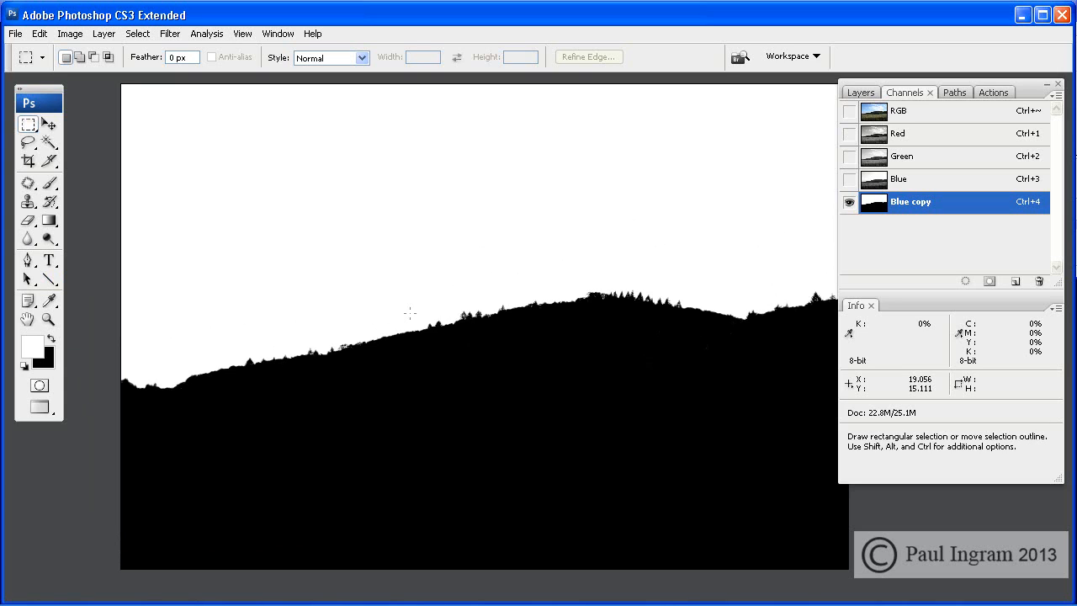
pyautogui.hotkey('ctrl', 'space')
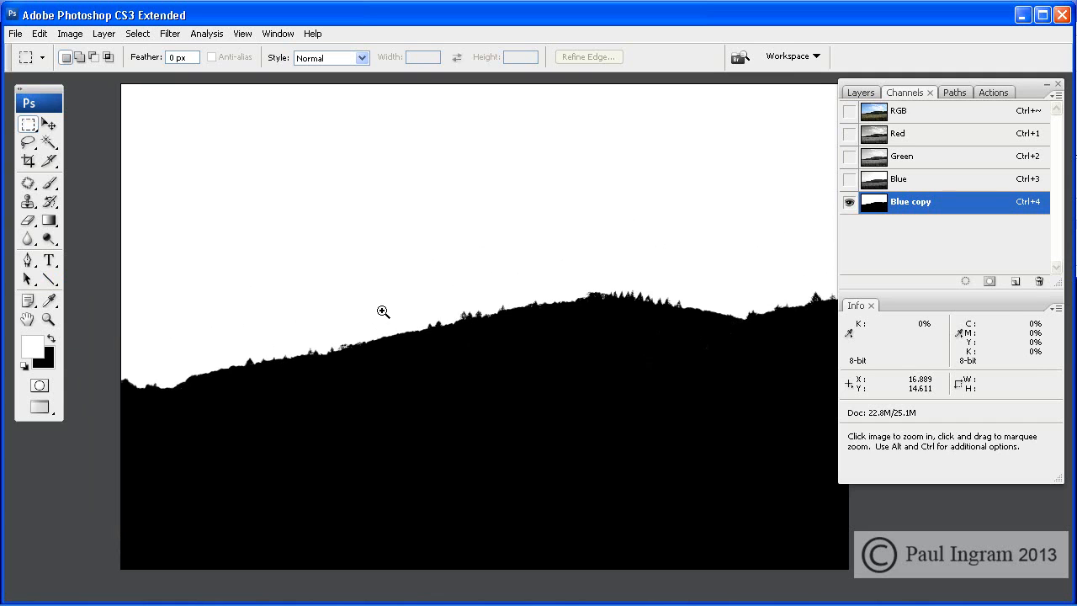
pyautogui.moveTo(379, 308); pyautogui.dragTo(452, 356)
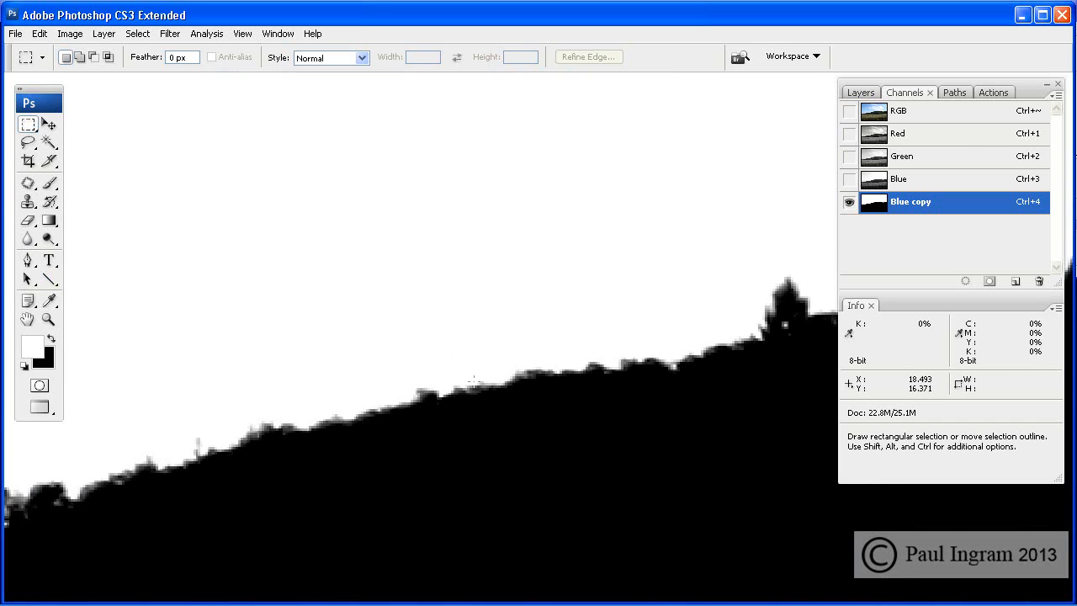
pyautogui.press('space')
pyautogui.moveTo(520, 413); pyautogui.dragTo(457, 317)
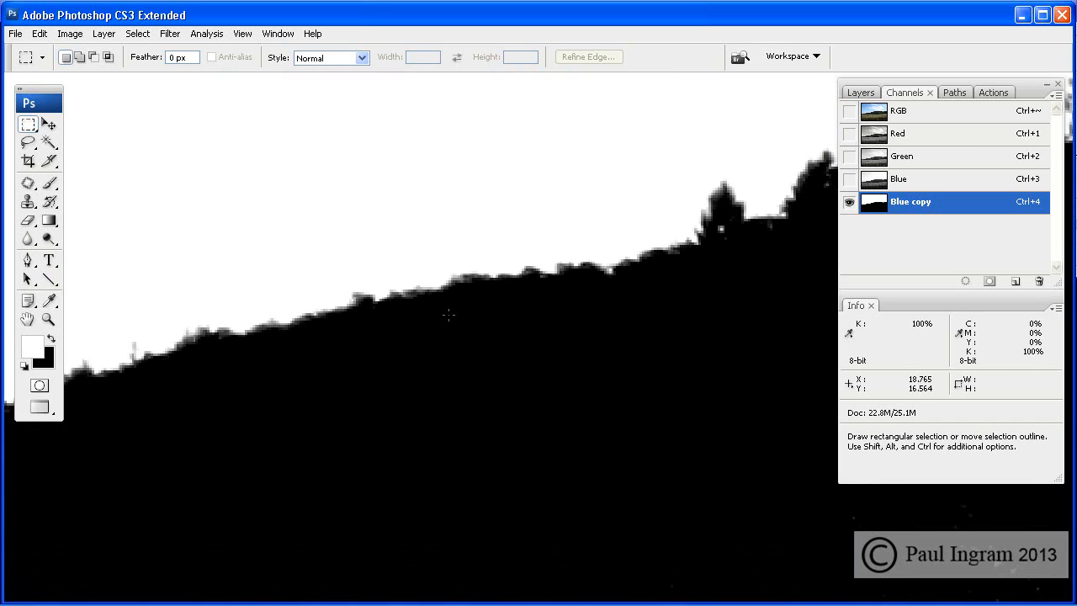
pyautogui.click(172, 36)
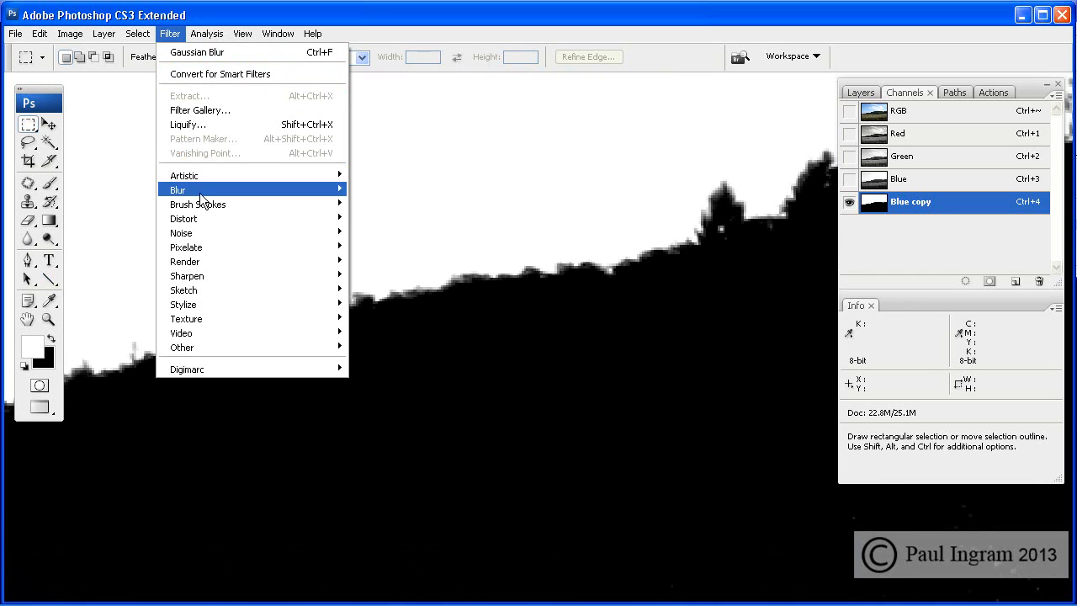
pyautogui.moveTo(259, 195)
pyautogui.click(402, 250)
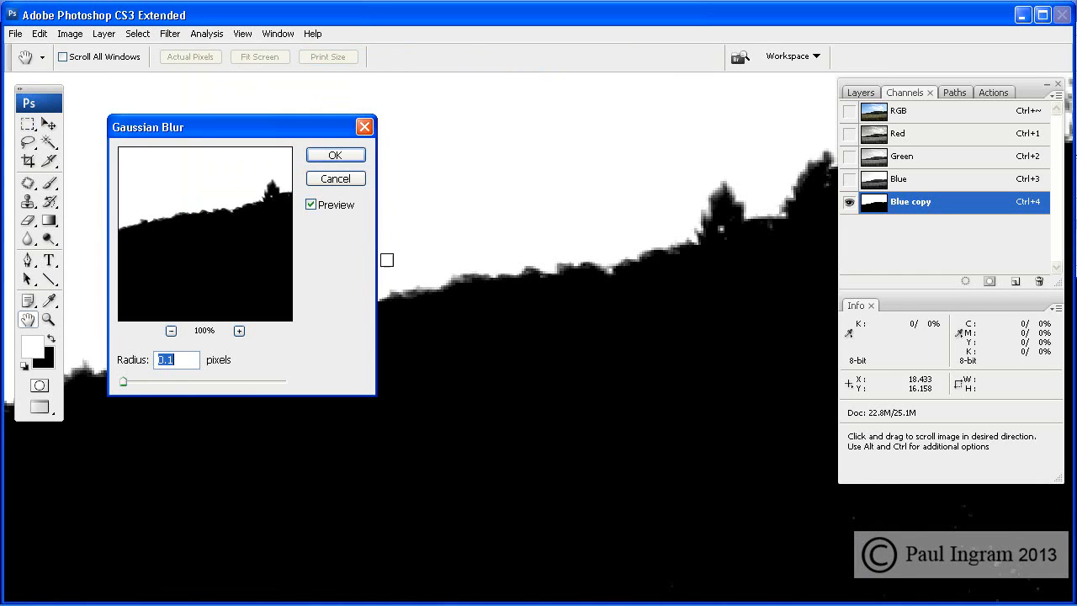
pyautogui.moveTo(133, 388); pyautogui.dragTo(146, 388)
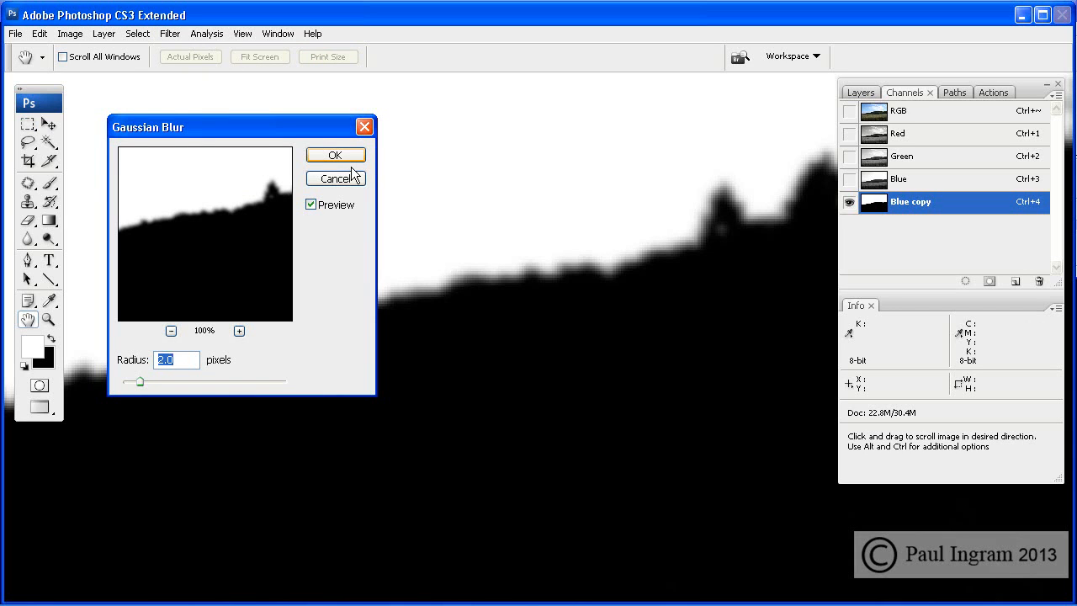
pyautogui.press('Return')
# - Set up the Brush tool with a size of 9 and black as the foreground color
pyautogui.press('m')
pyautogui.moveTo(337, 362)
pyautogui.mouseDown()
pyautogui.moveTo(498, 276)
pyautogui.moveTo(421, 388)
pyautogui.moveTo(337, 376)
pyautogui.moveTo(123, 382)
pyautogui.moveTo(525, 325)
pyautogui.mouseUp()
pyautogui.press('b')
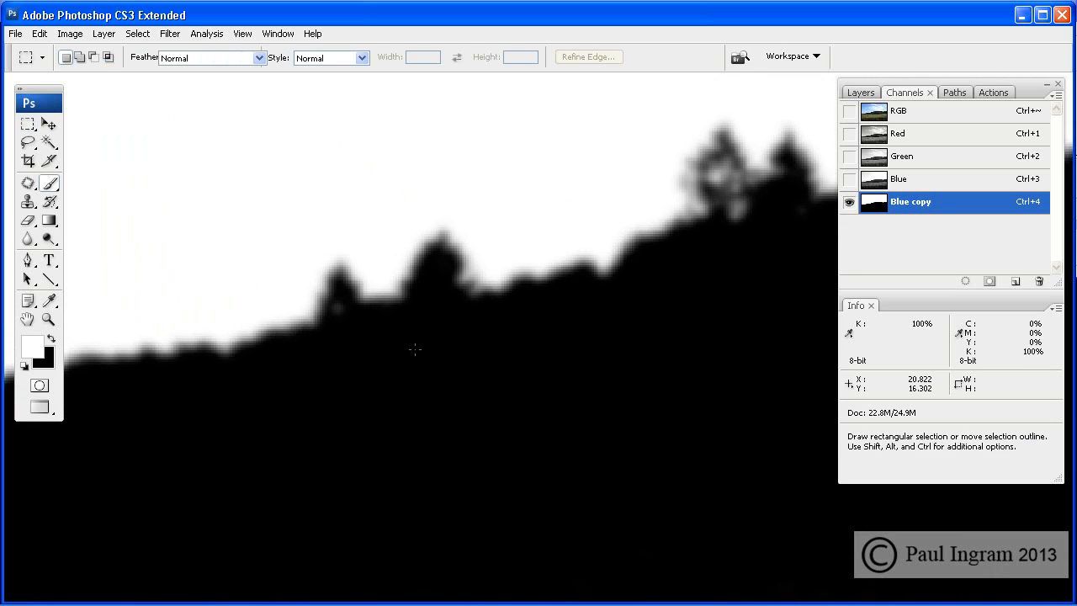
pyautogui.press('[')
pyautogui.press('[')
pyautogui.press('[')
pyautogui.press('[')
pyautogui.press('[')
pyautogui.press('[')
pyautogui.press('[')
pyautogui.press('[')
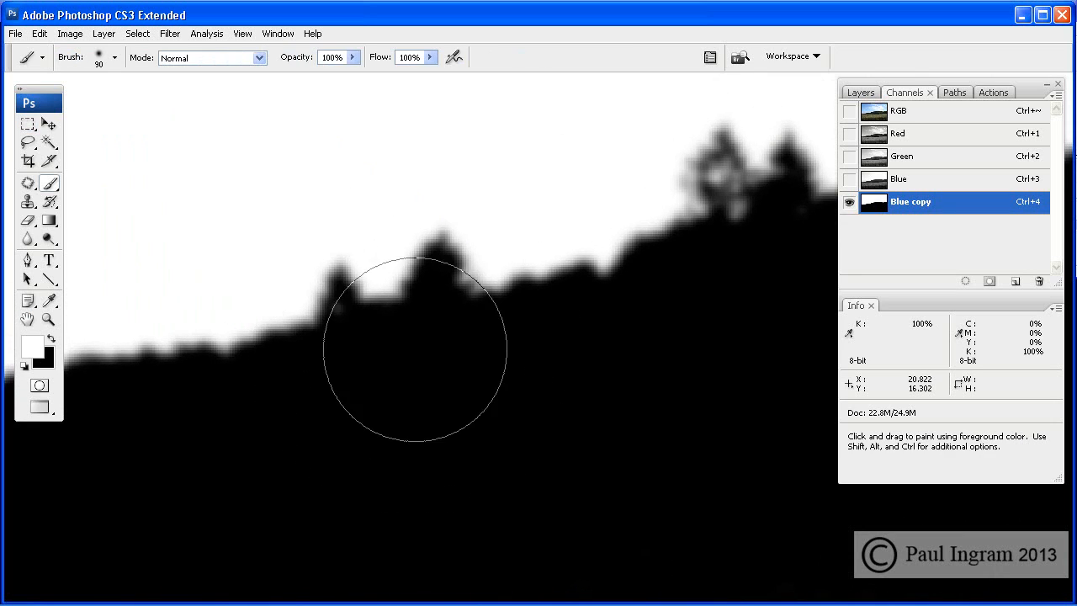
pyautogui.press('[')
pyautogui.press('[')
pyautogui.press('[')
pyautogui.click(52, 340)
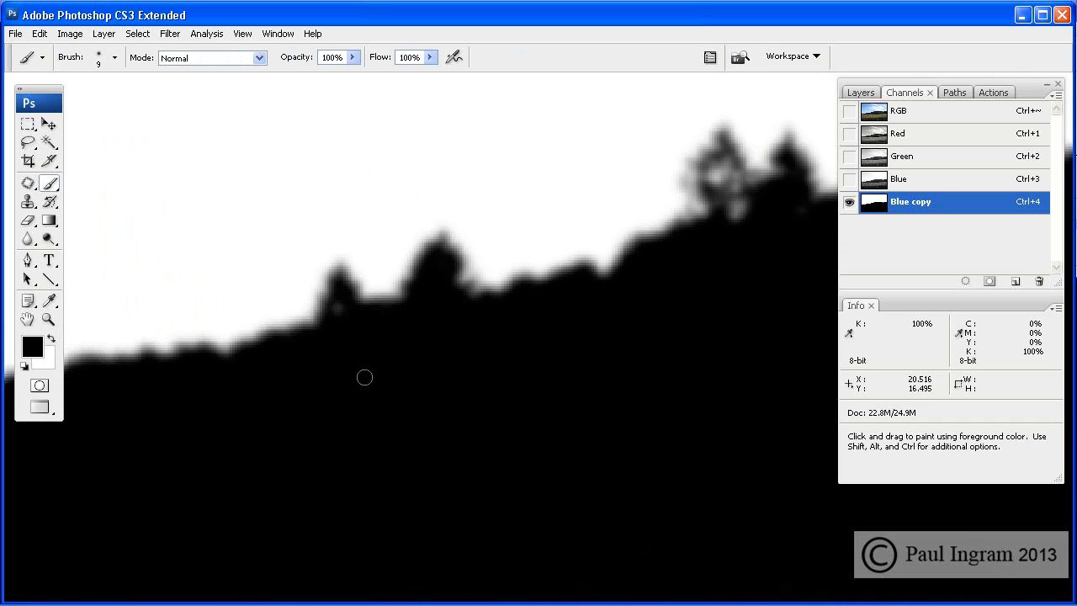
# - Examine the blurred tree line along the hill's ridge up close and in the full mask
pyautogui.moveTo(626, 321); pyautogui.dragTo(300, 409)
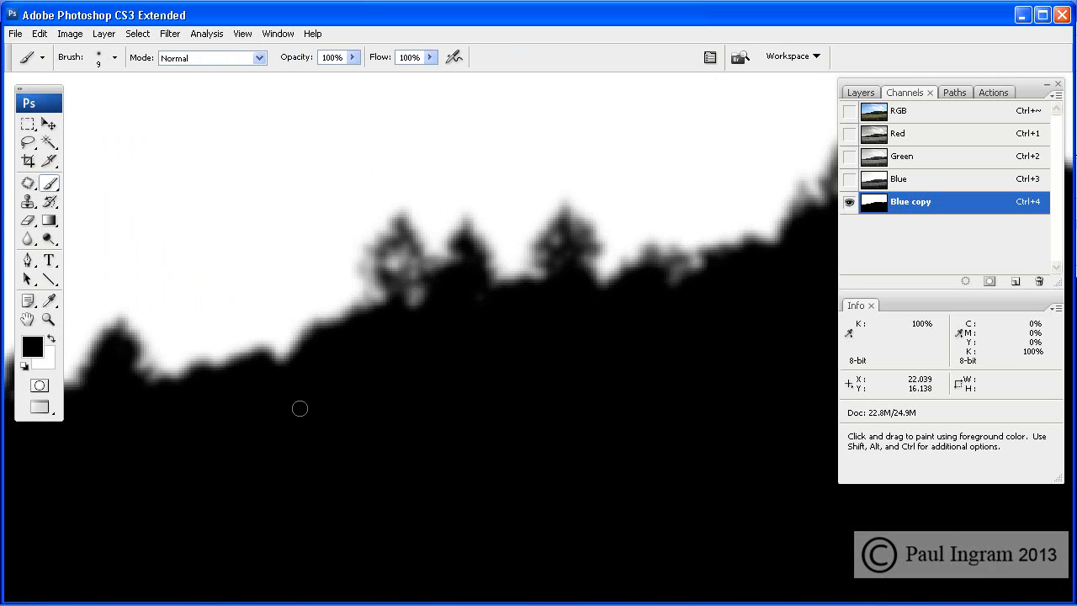
pyautogui.moveTo(612, 339); pyautogui.dragTo(190, 498)
pyautogui.moveTo(468, 425)
pyautogui.mouseDown()
pyautogui.moveTo(161, 269)
pyautogui.moveTo(337, 250)
pyautogui.mouseUp()
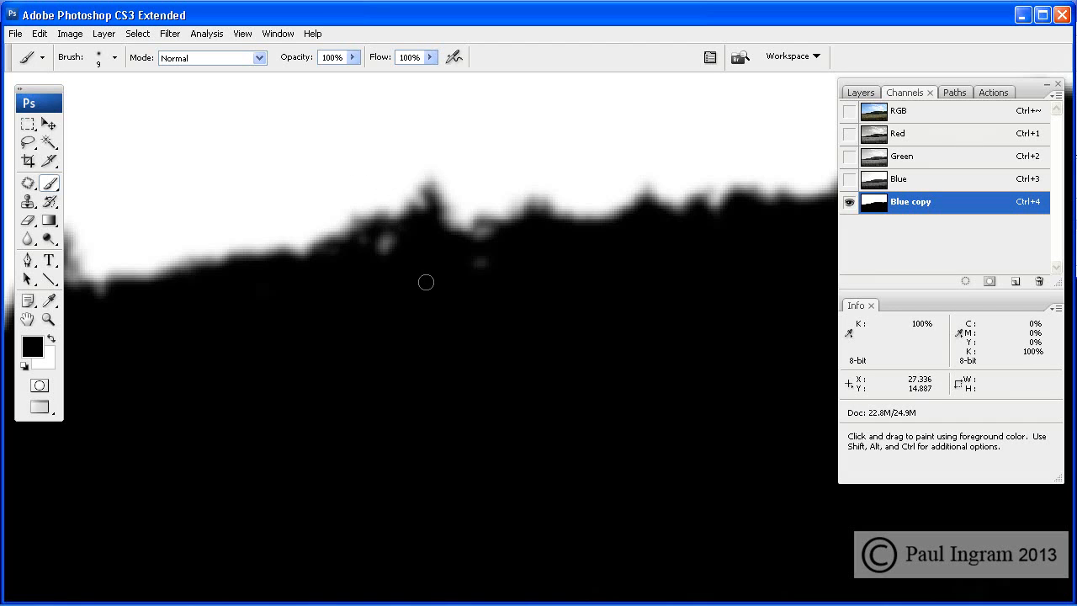
pyautogui.hotkey('ctrl', '-')
pyautogui.hotkey('ctrl', '-')
pyautogui.hotkey('ctrl', '-')
pyautogui.hotkey('ctrl', '-')
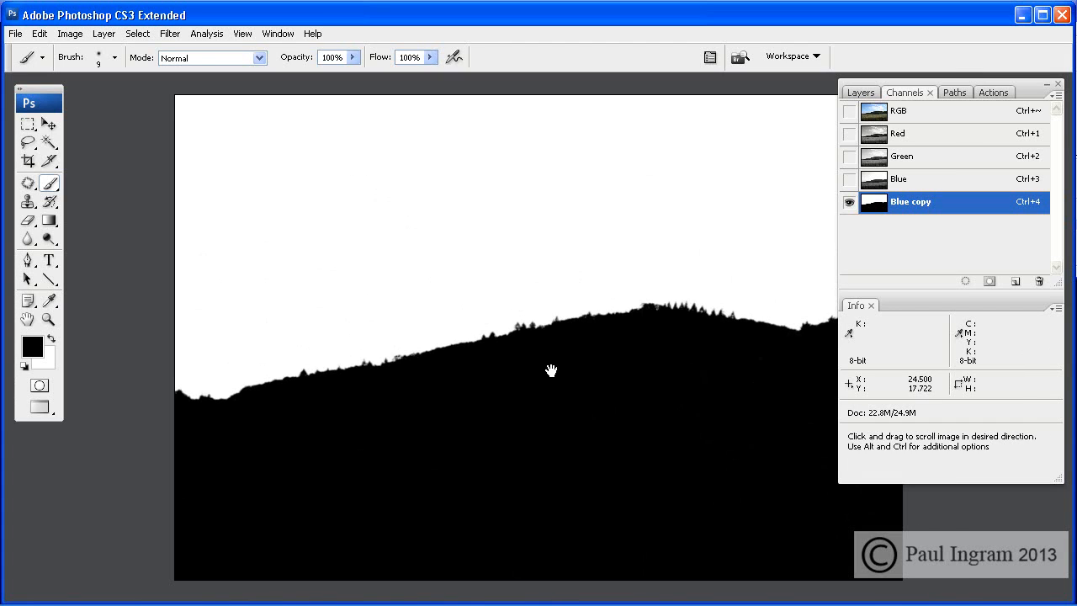
pyautogui.moveTo(551, 370); pyautogui.dragTo(468, 370)
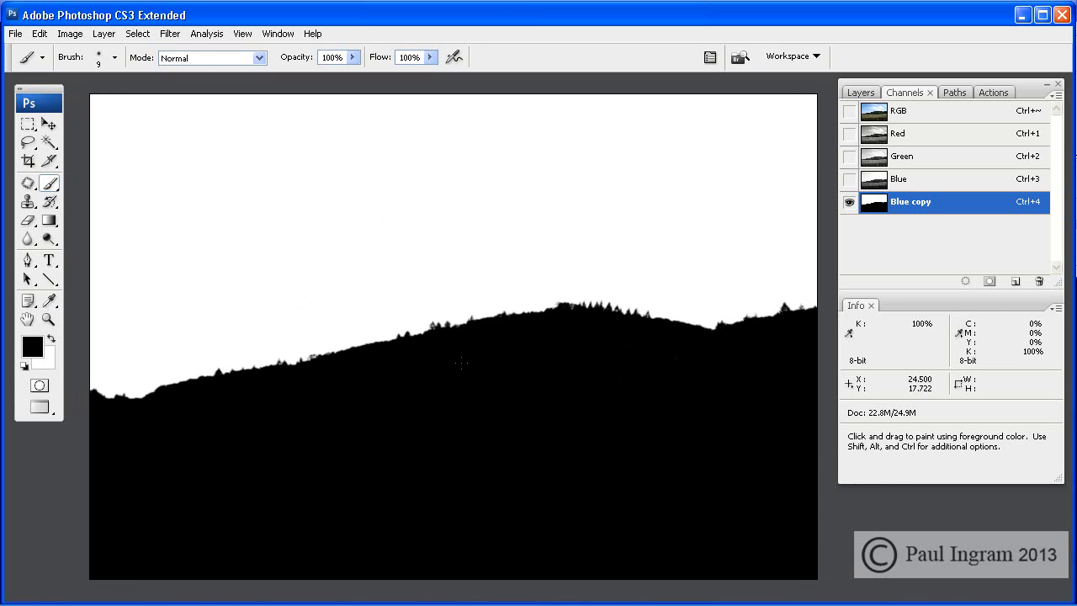
# - Return to the full-color composite and convert the Background into a regular layer named Layer 0
pyautogui.click(943, 116)
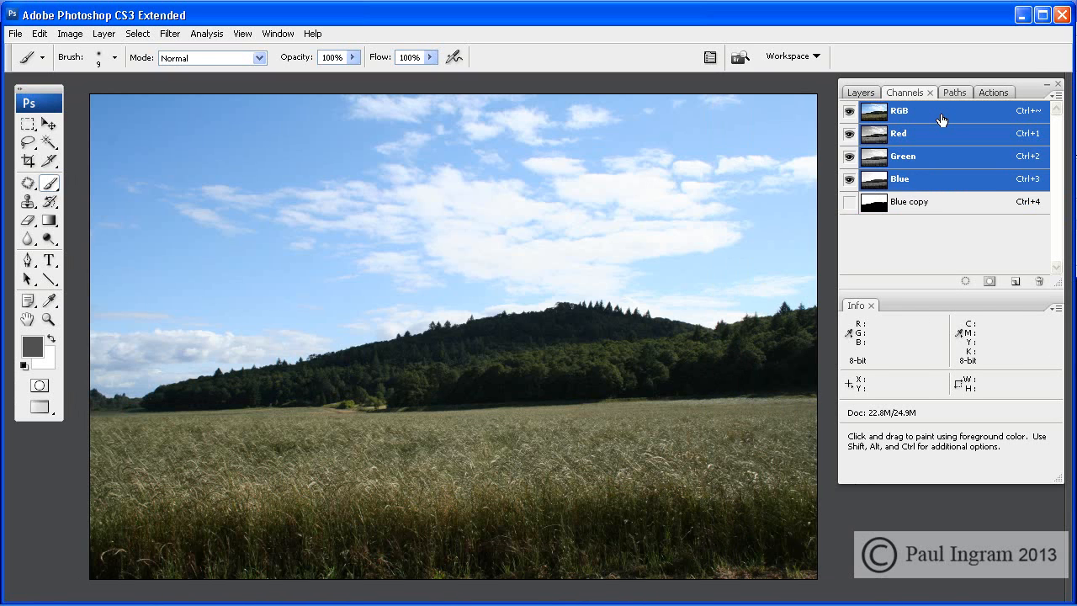
pyautogui.click(867, 94)
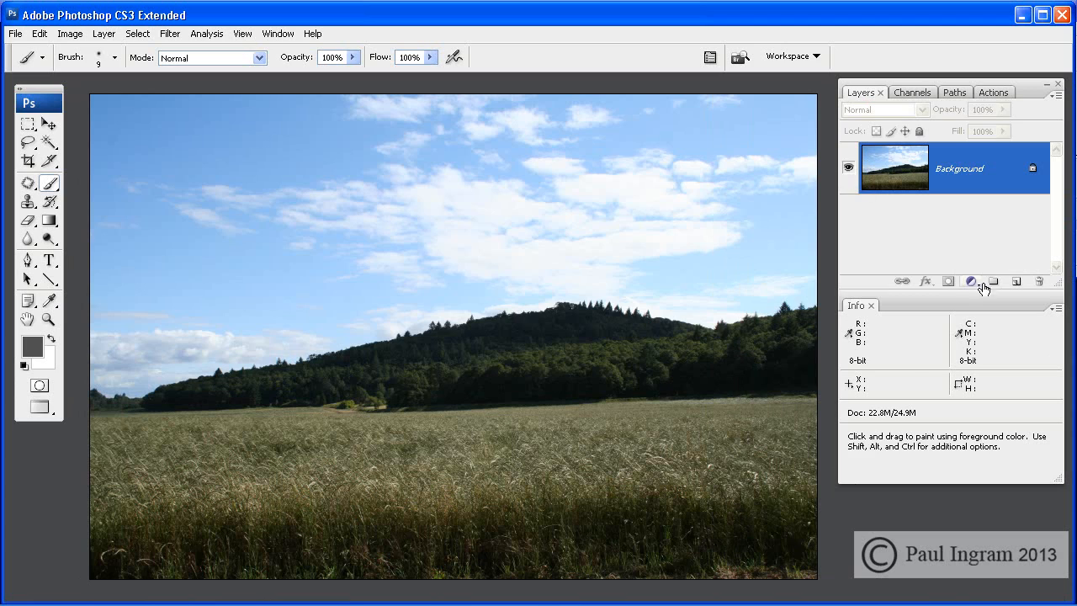
pyautogui.doubleClick(996, 166)
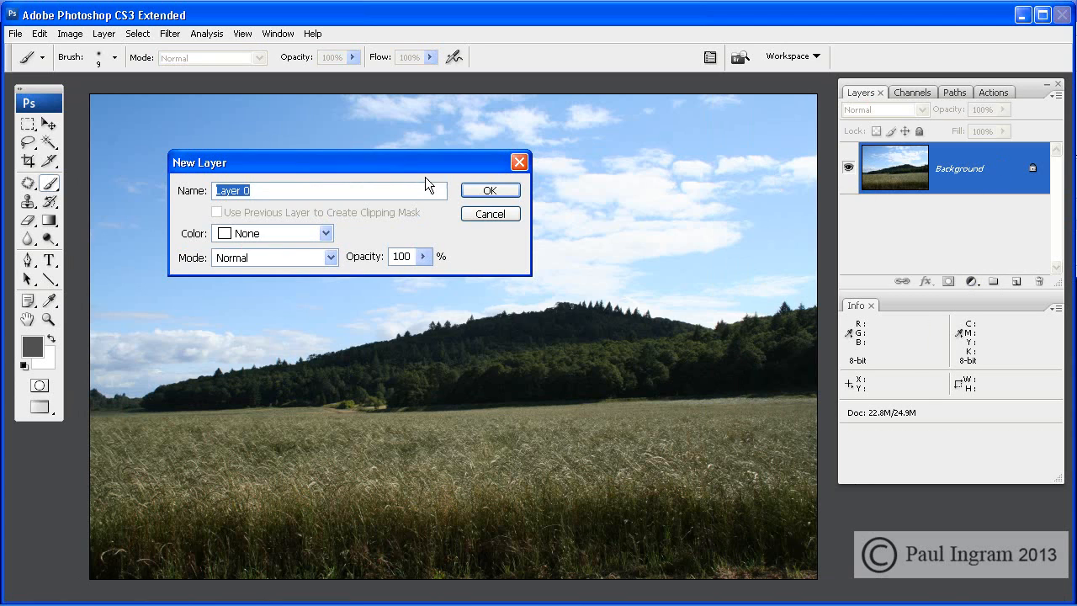
pyautogui.click(488, 192)
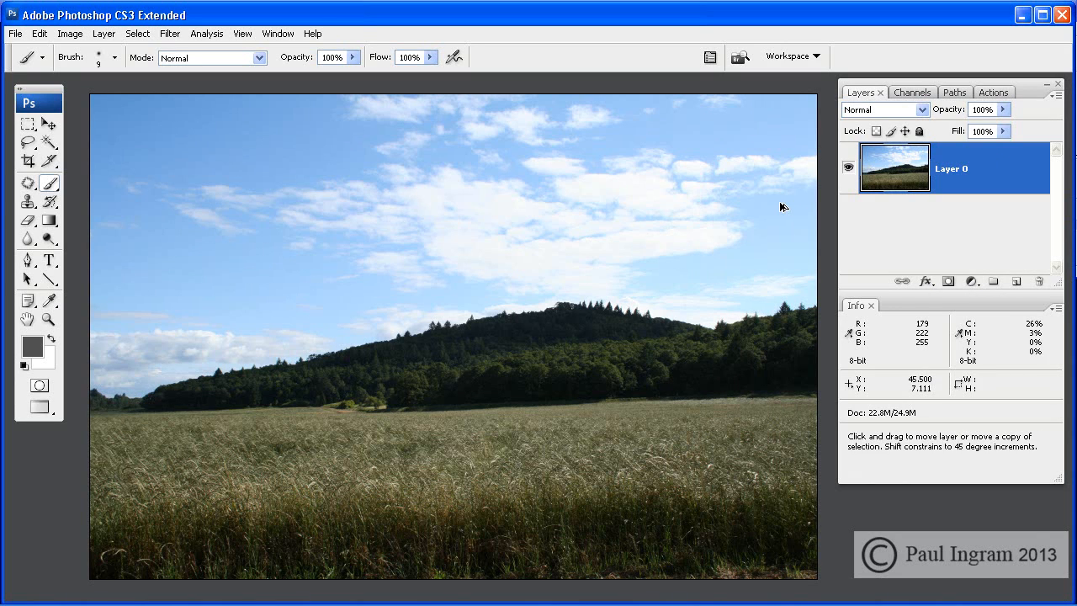
# - Load the Blue copy channel as a selection, turn it into Layer 0's mask, and invert the mask to hide the sky
pyautogui.hotkey('ctrl', 'alt', '4')
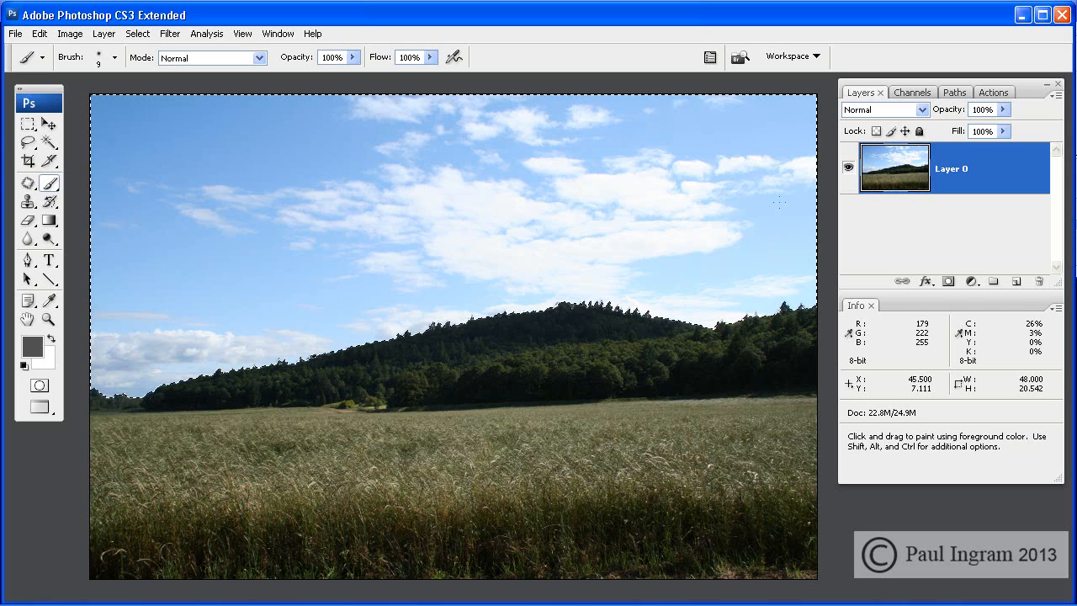
pyautogui.click(949, 281)
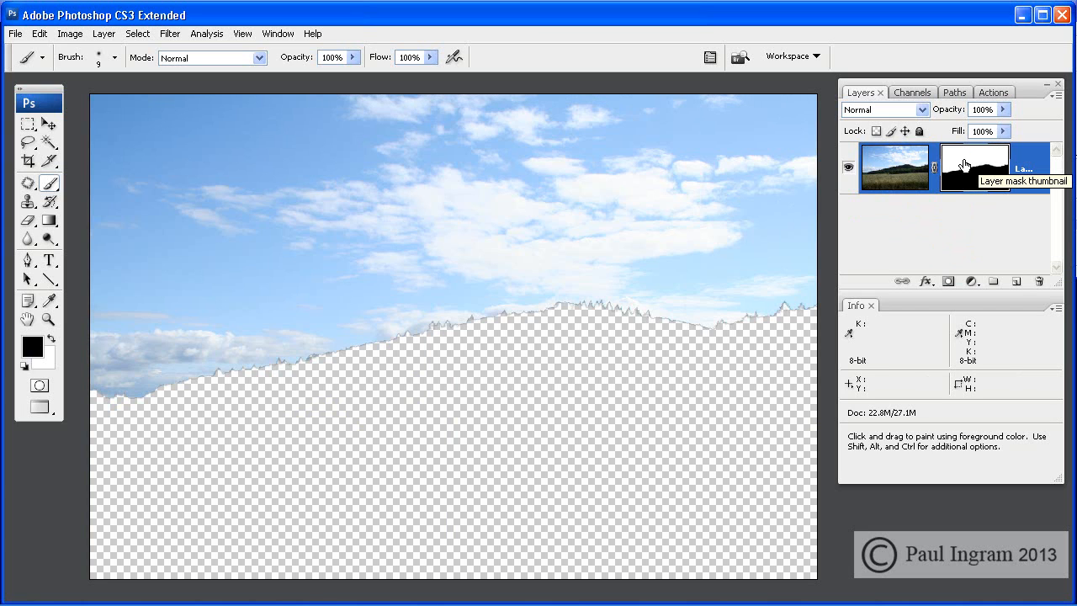
pyautogui.hotkey('ctrl', 'i')
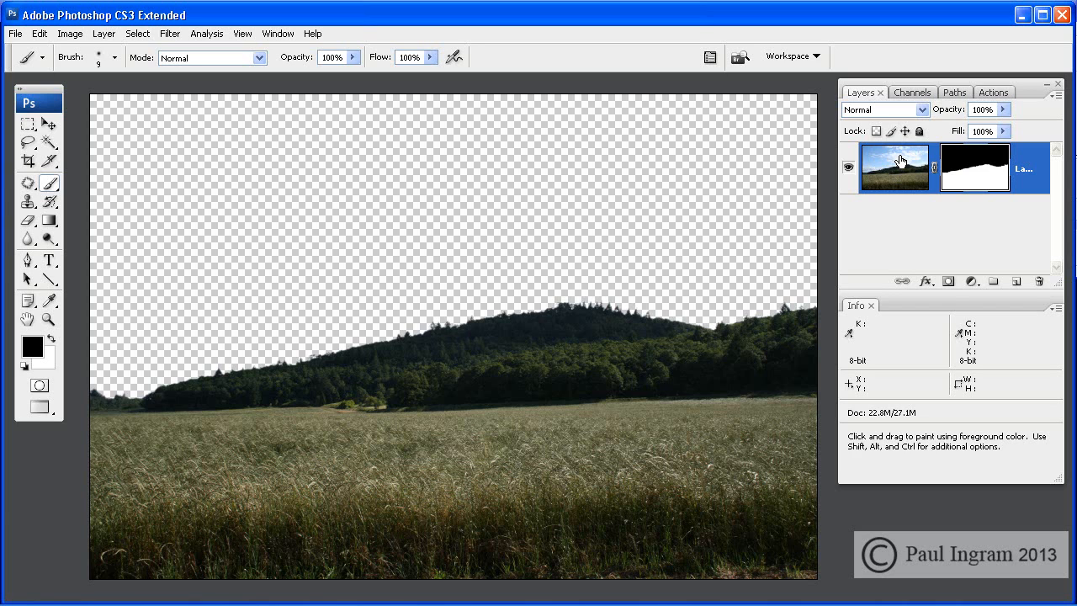
# - Open "sky stock by inkpenofdeath (3)" from the Skies folder to view it, and return to the field photo
pyautogui.hotkey('ctrl', 'o')
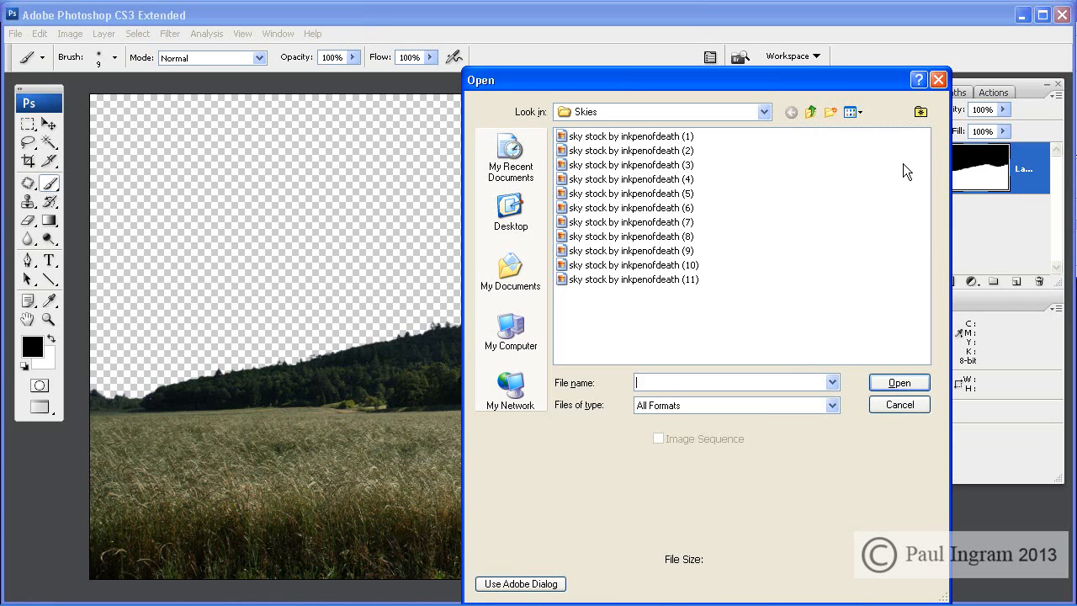
pyautogui.click(860, 116)
pyautogui.click(872, 132)
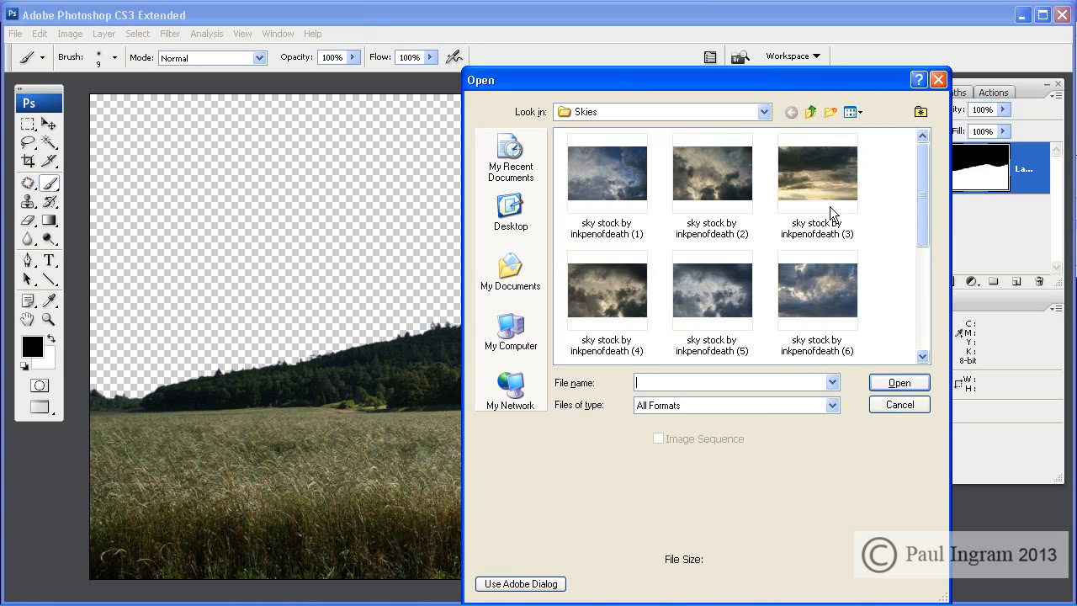
pyautogui.moveTo(931, 173)
pyautogui.mouseDown()
pyautogui.moveTo(918, 262)
pyautogui.moveTo(943, 177)
pyautogui.mouseUp()
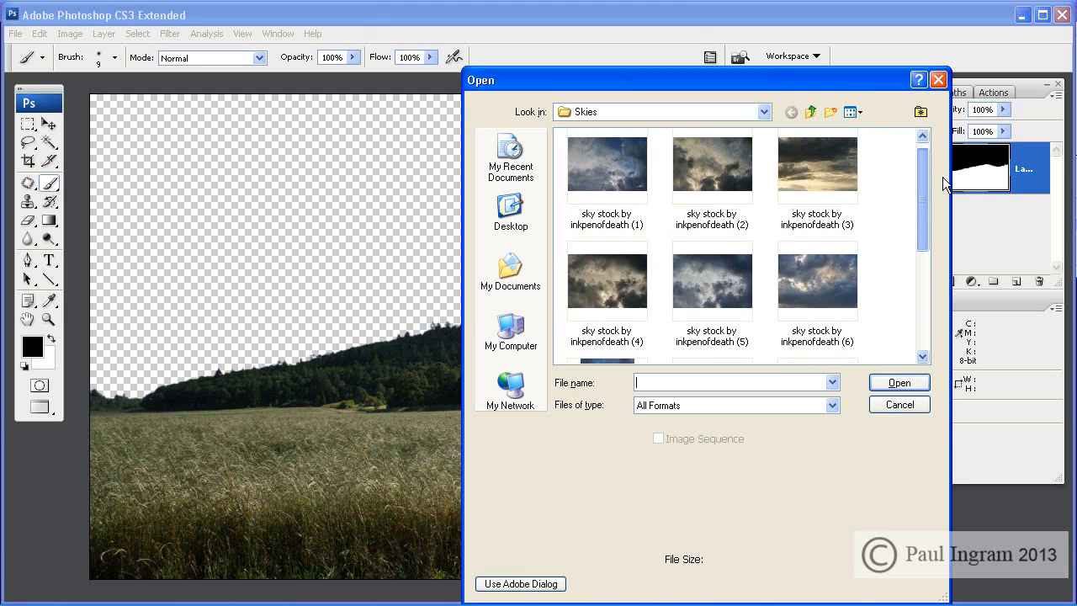
pyautogui.click(821, 173)
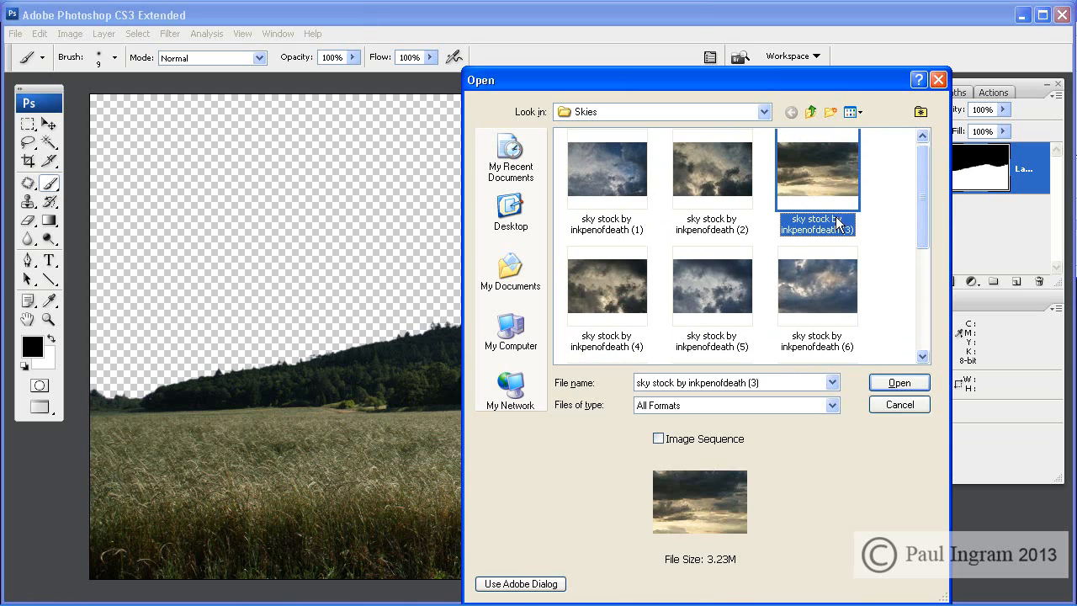
pyautogui.click(899, 387)
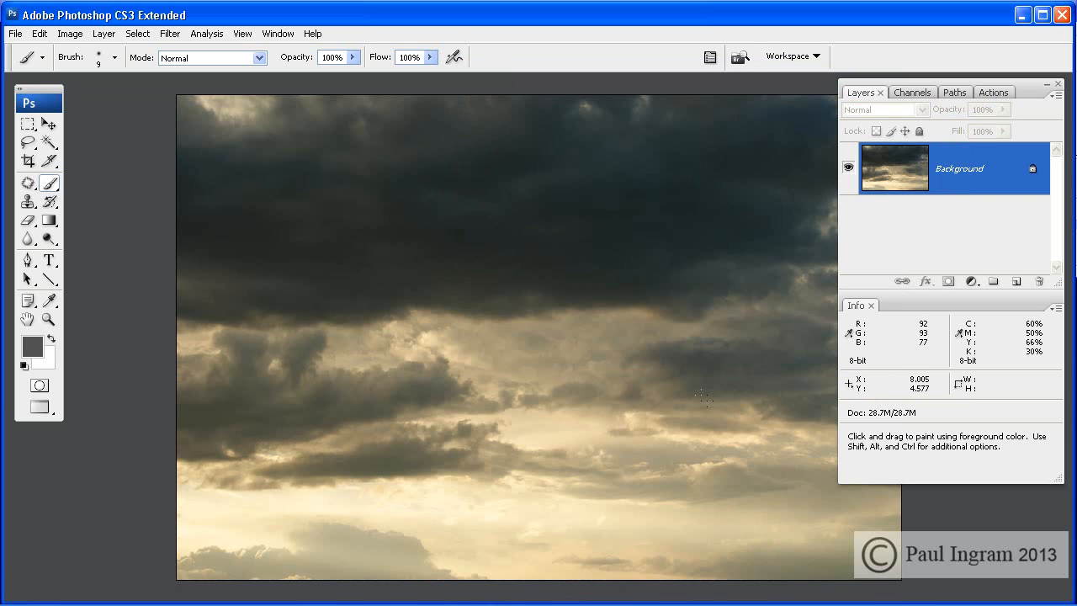
pyautogui.hotkey('ctrl', 'Tab')
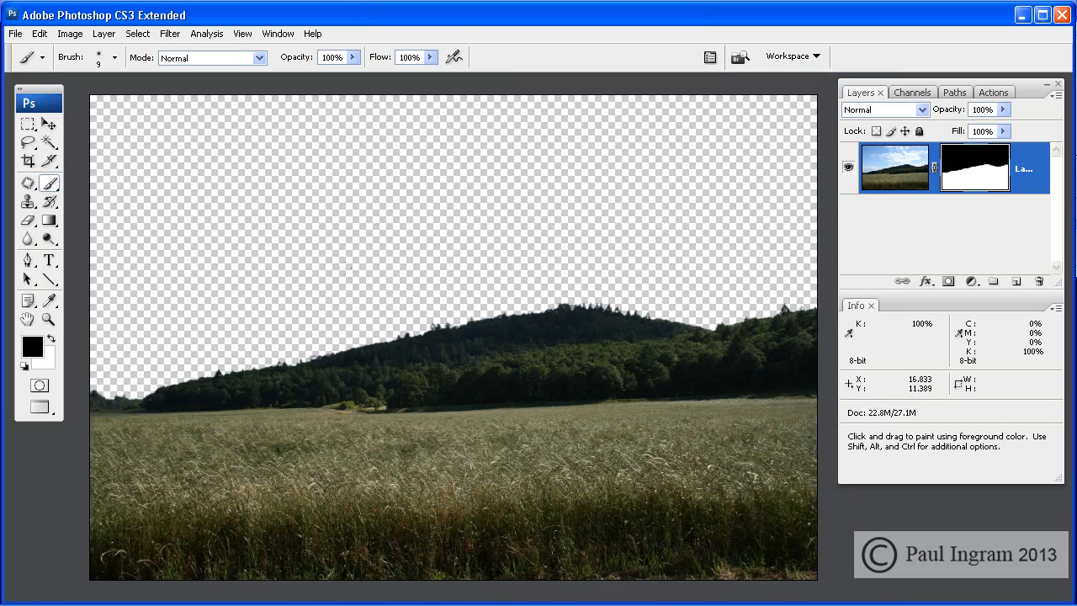
# - Target the field layer's image instead of its mask and place "sky stock by inkpenofdeath (3)" into the document
pyautogui.click(17, 34)
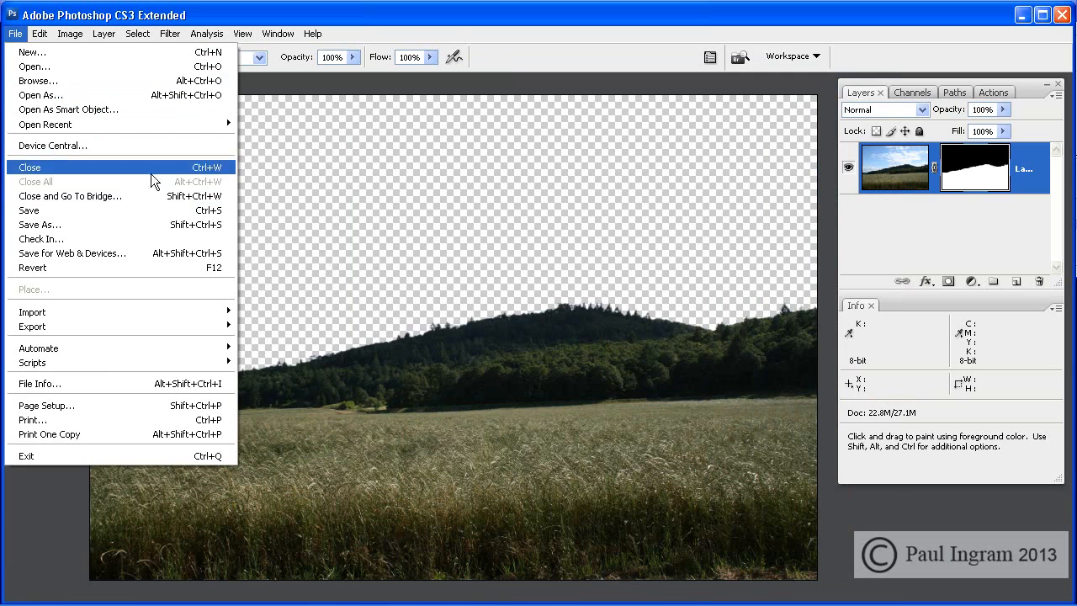
pyautogui.click(407, 38)
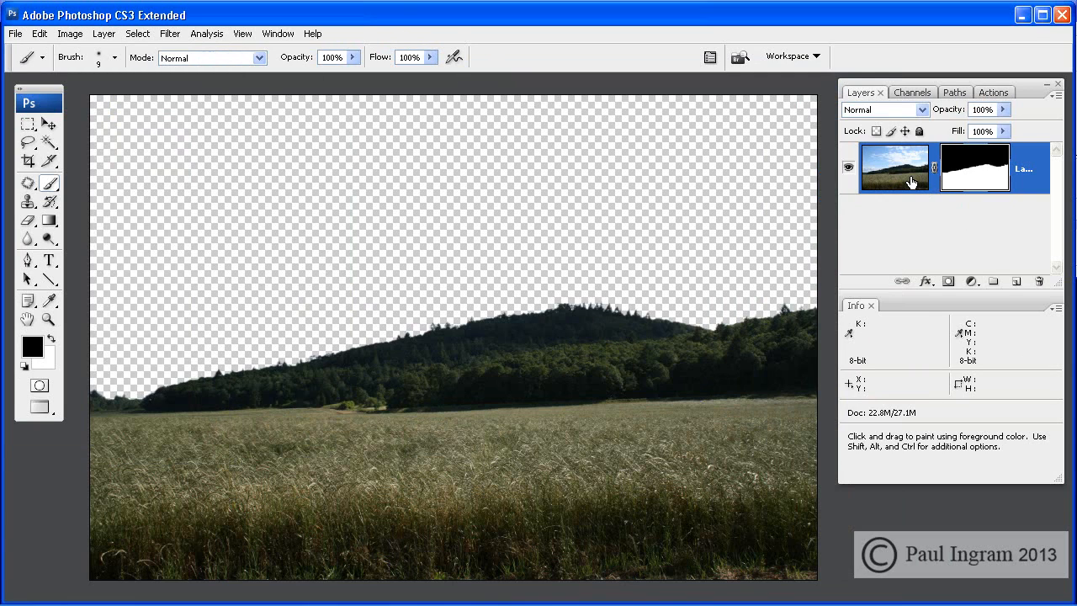
pyautogui.click(911, 181)
pyautogui.click(995, 169)
pyautogui.click(912, 171)
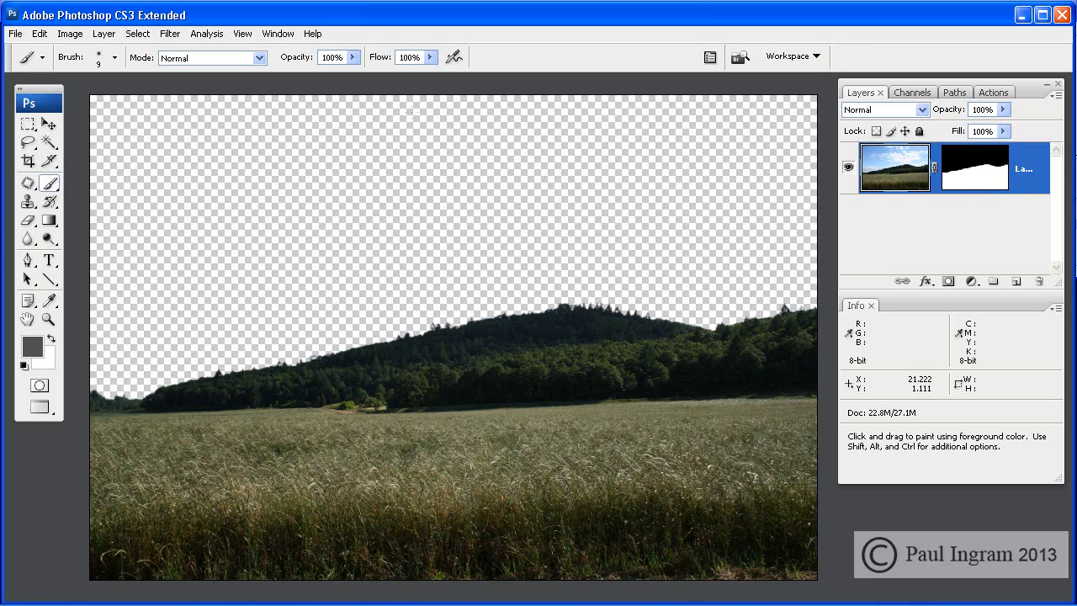
pyautogui.click(15, 34)
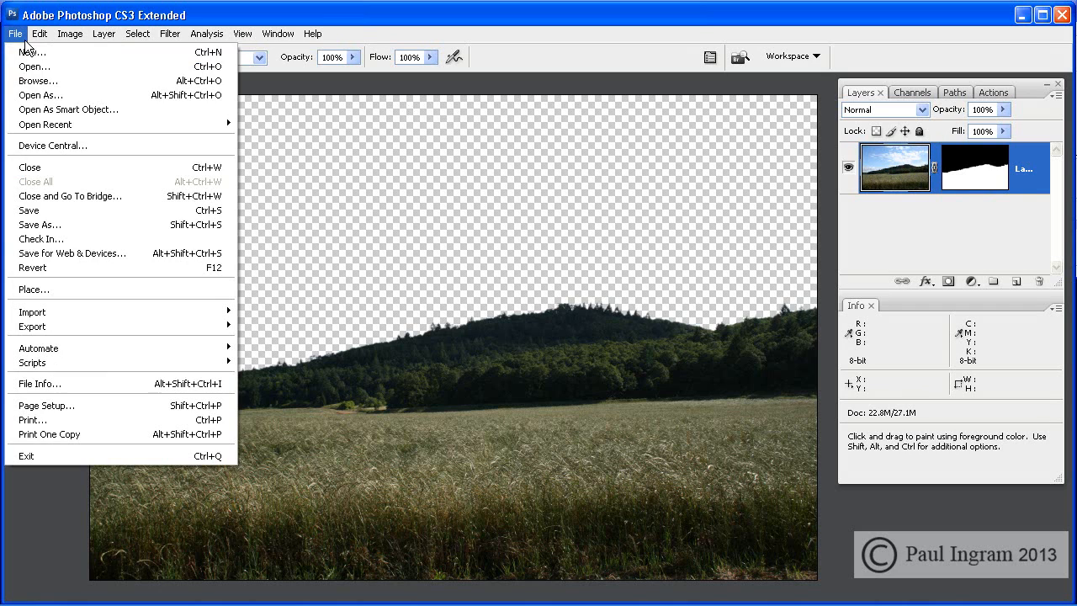
pyautogui.click(88, 290)
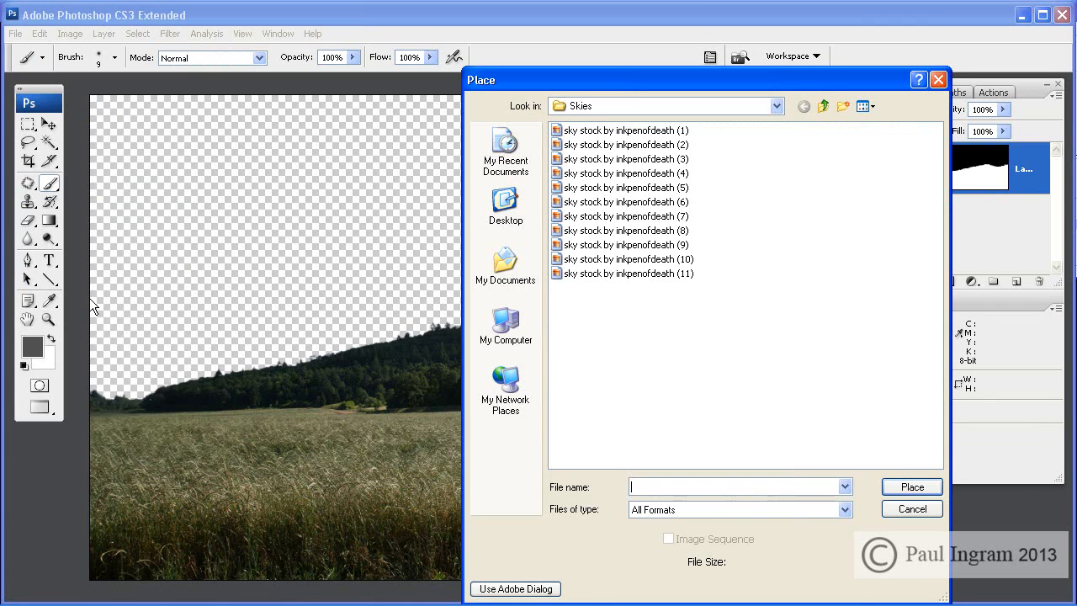
pyautogui.click(866, 106)
pyautogui.click(888, 117)
pyautogui.click(834, 167)
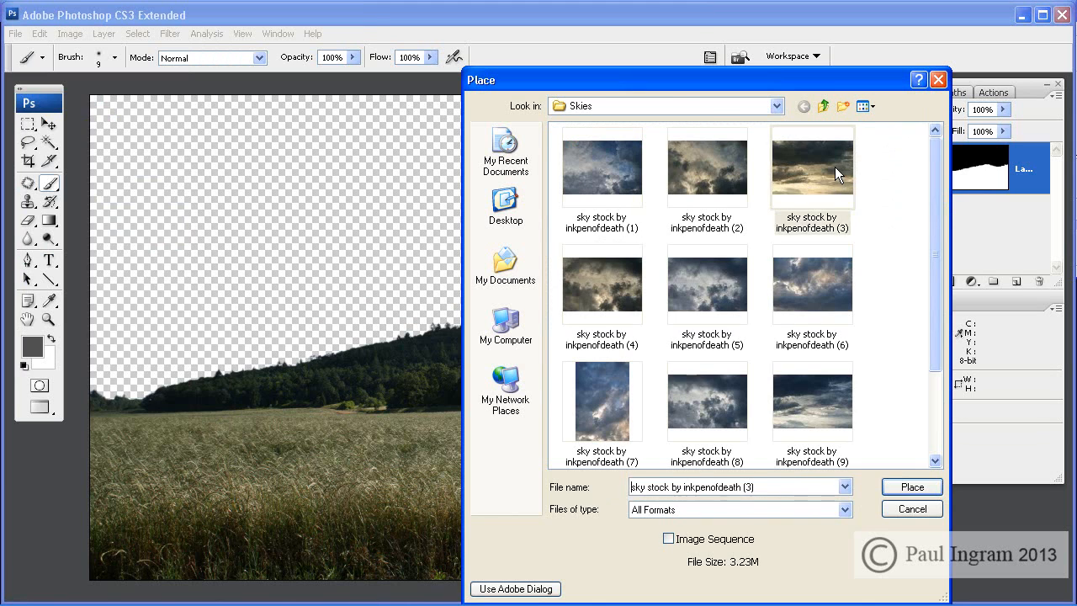
pyautogui.click(912, 487)
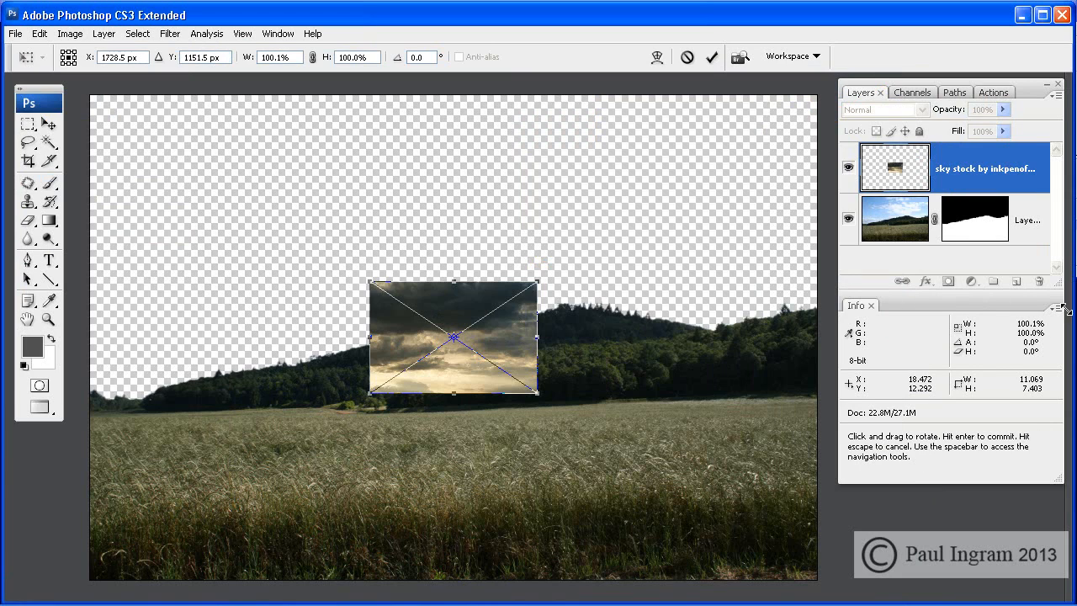
# - Fit the placed sky across the upper canvas at 435.0% width and 289.0% height, and move its layer beneath the masked field layer
pyautogui.moveTo(1066, 296); pyautogui.dragTo(1066, 377)
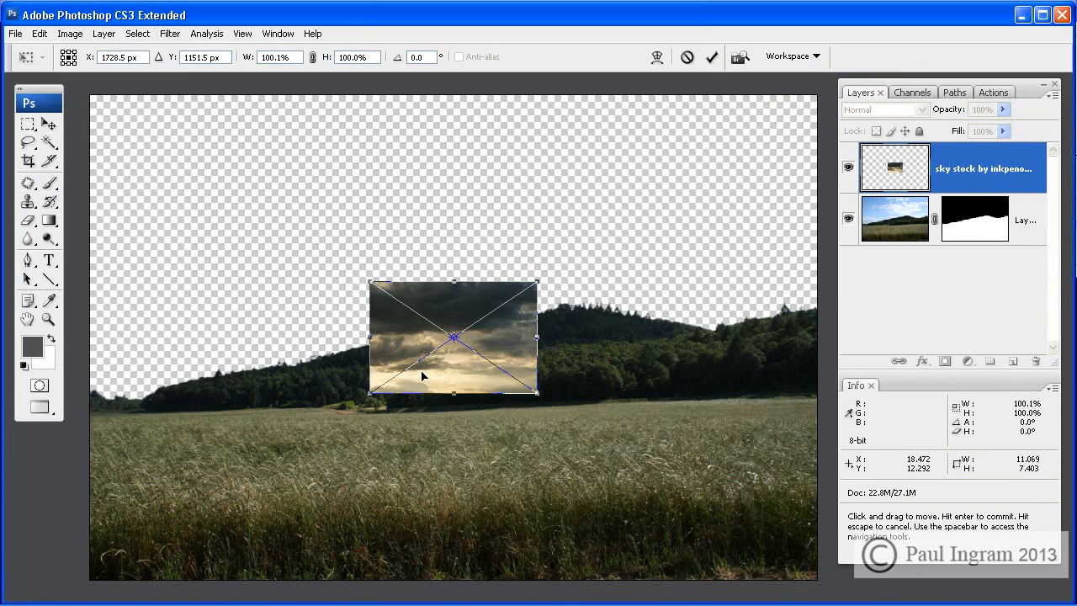
pyautogui.moveTo(425, 342); pyautogui.dragTo(142, 155)
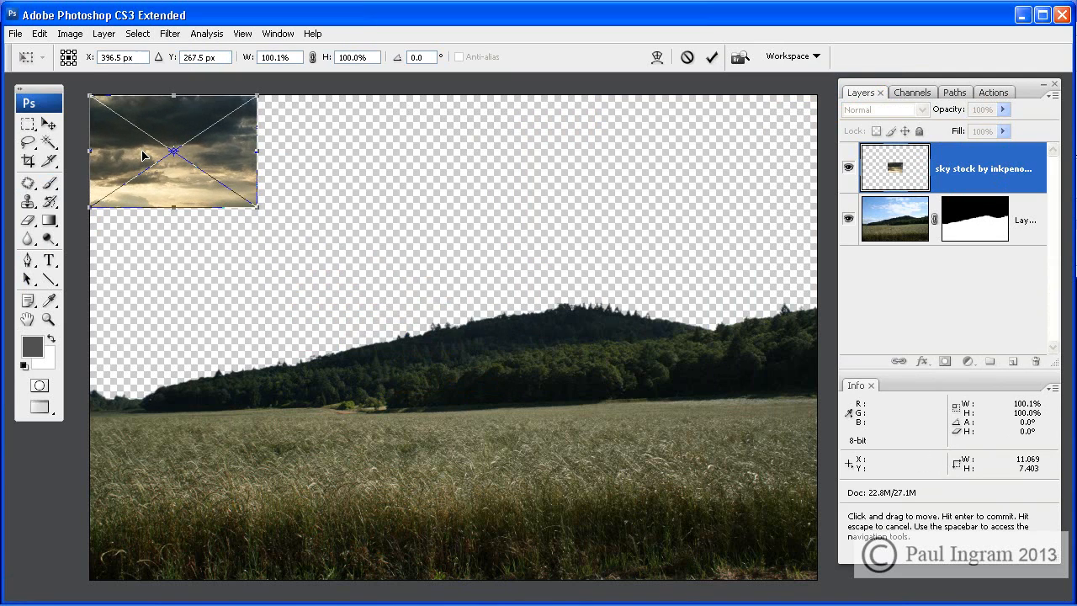
pyautogui.moveTo(257, 151); pyautogui.dragTo(820, 174)
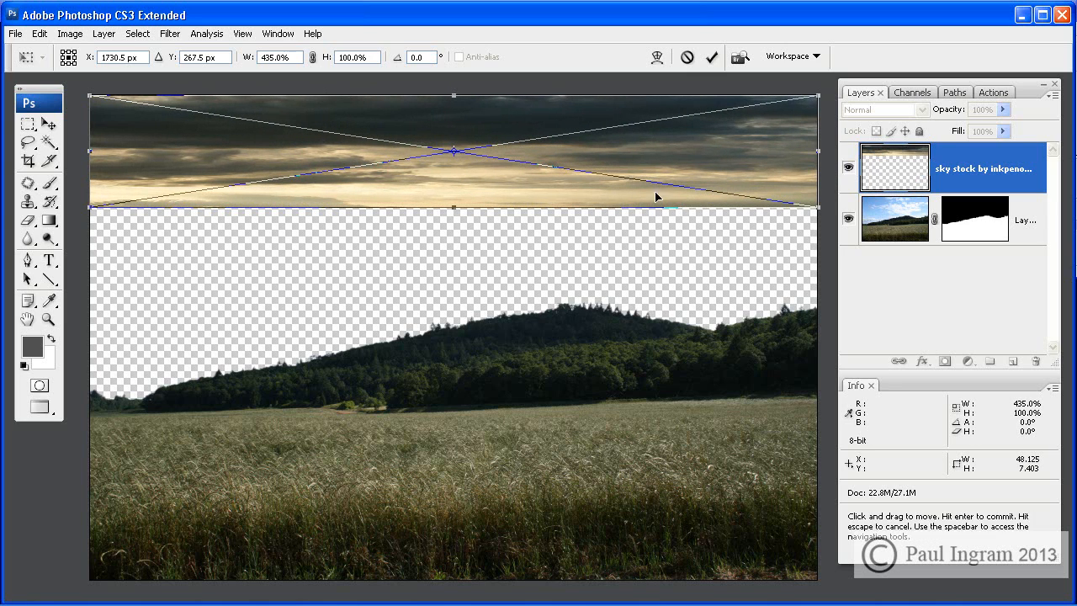
pyautogui.moveTo(454, 209); pyautogui.dragTo(431, 426)
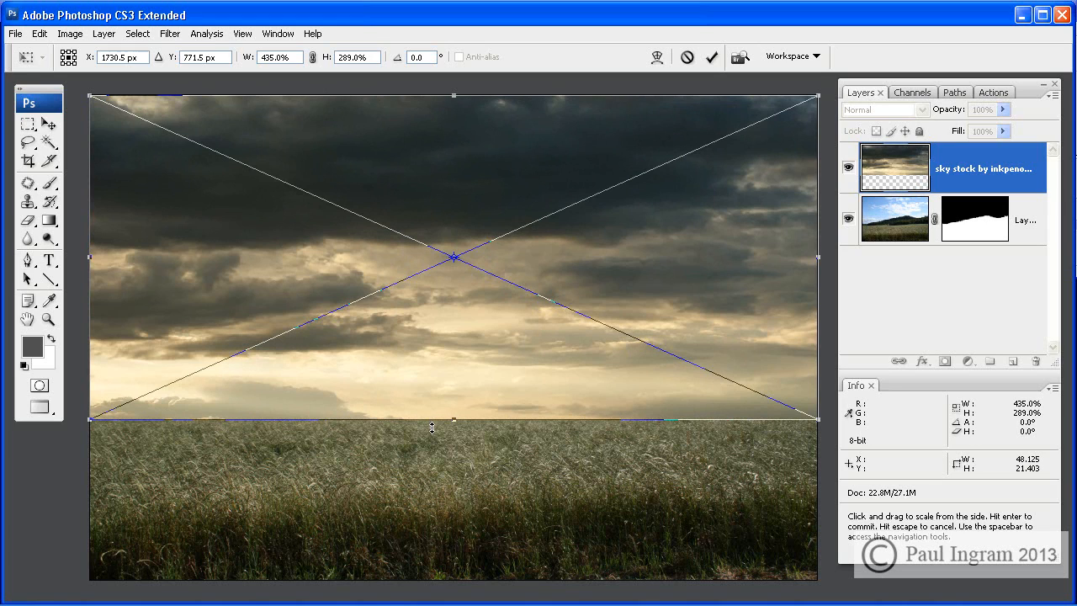
pyautogui.press('b')
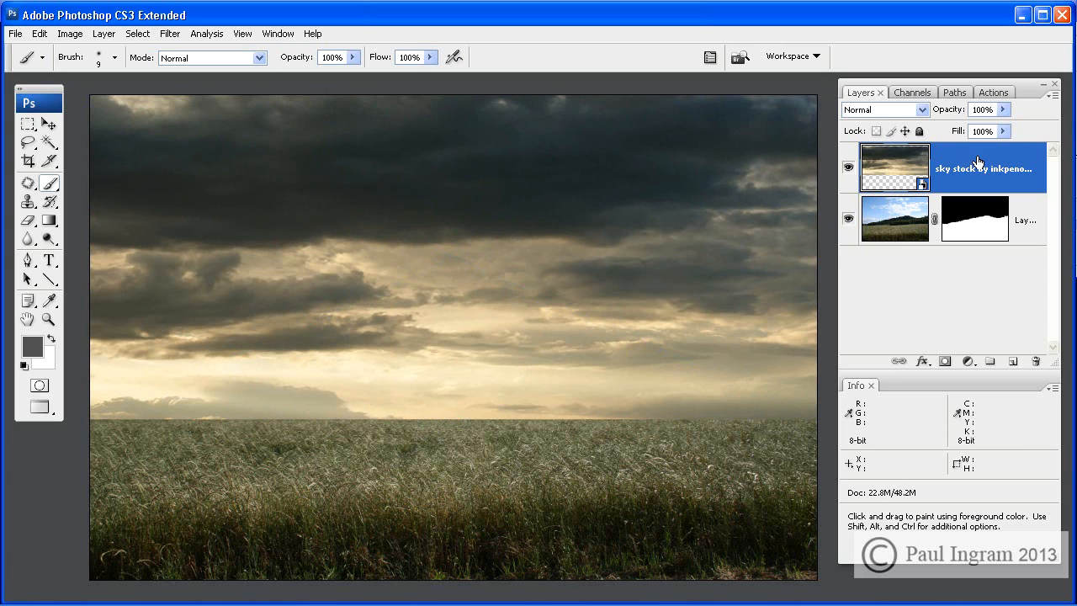
pyautogui.moveTo(950, 166); pyautogui.dragTo(956, 246)
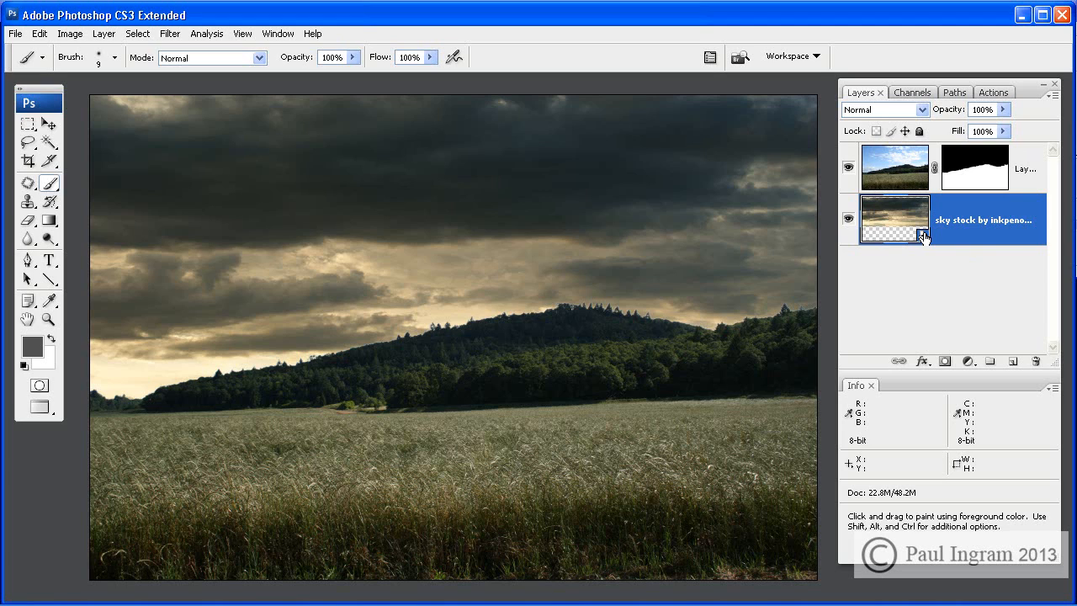
# - Add a Black & White adjustment layer with the default settings above the masked field layer
pyautogui.click(1018, 161)
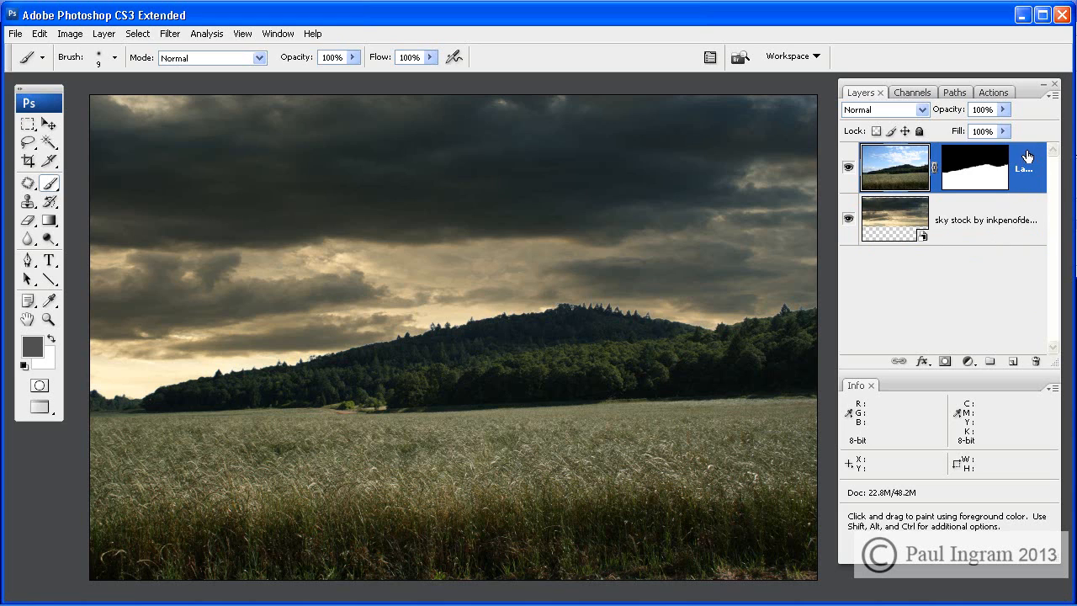
pyautogui.click(968, 361)
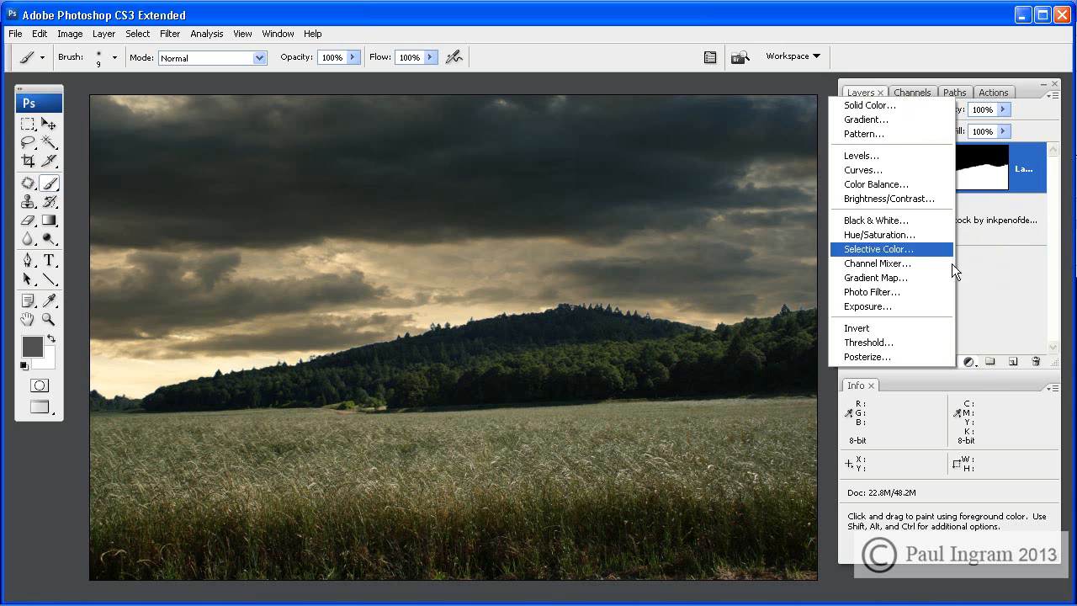
pyautogui.click(887, 222)
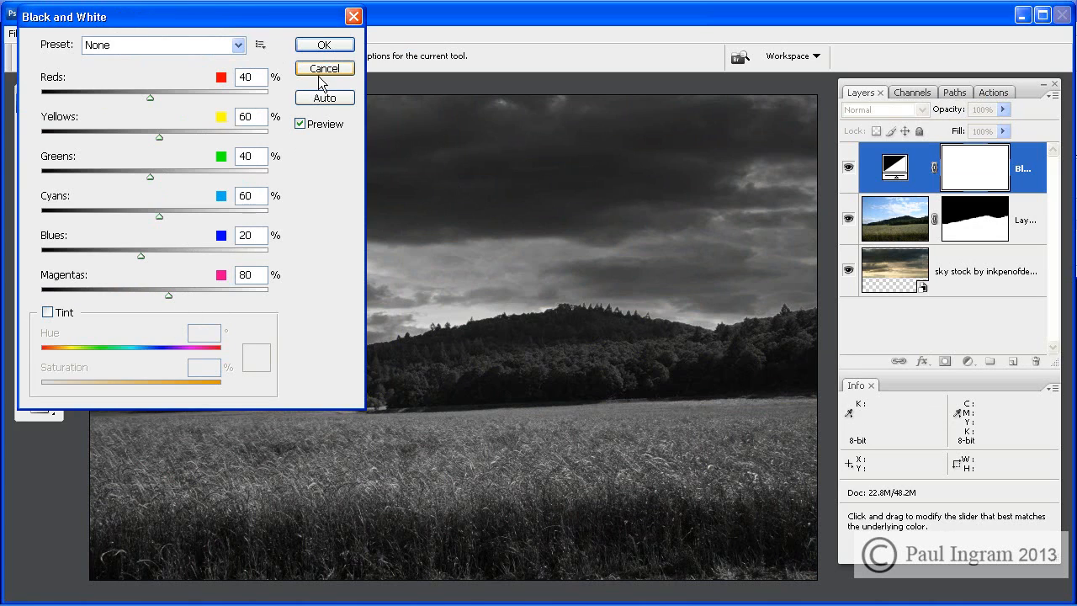
pyautogui.click(322, 47)
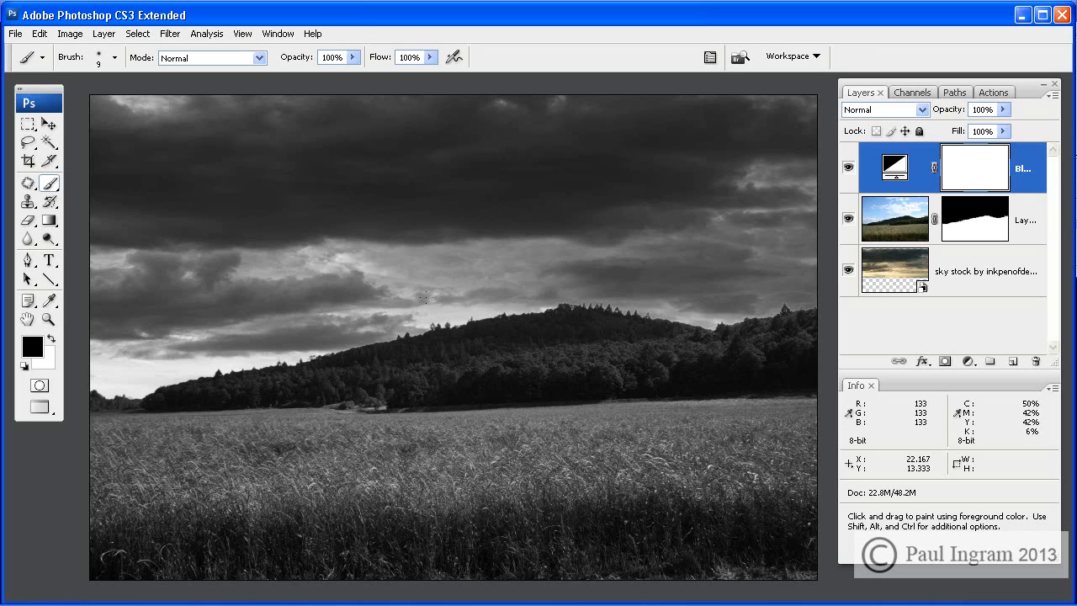
# - Tighten the tree-line edge on the field layer's mask with Levels, setting the midtone input to 0.24
pyautogui.press('ctrl')
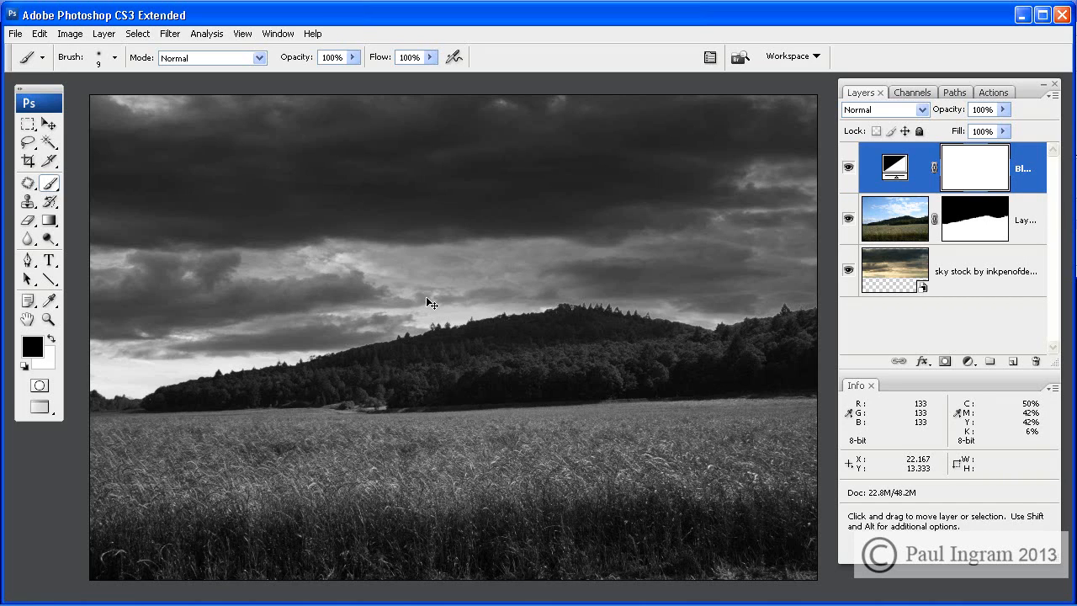
pyautogui.hotkey('ctrl', 'space')
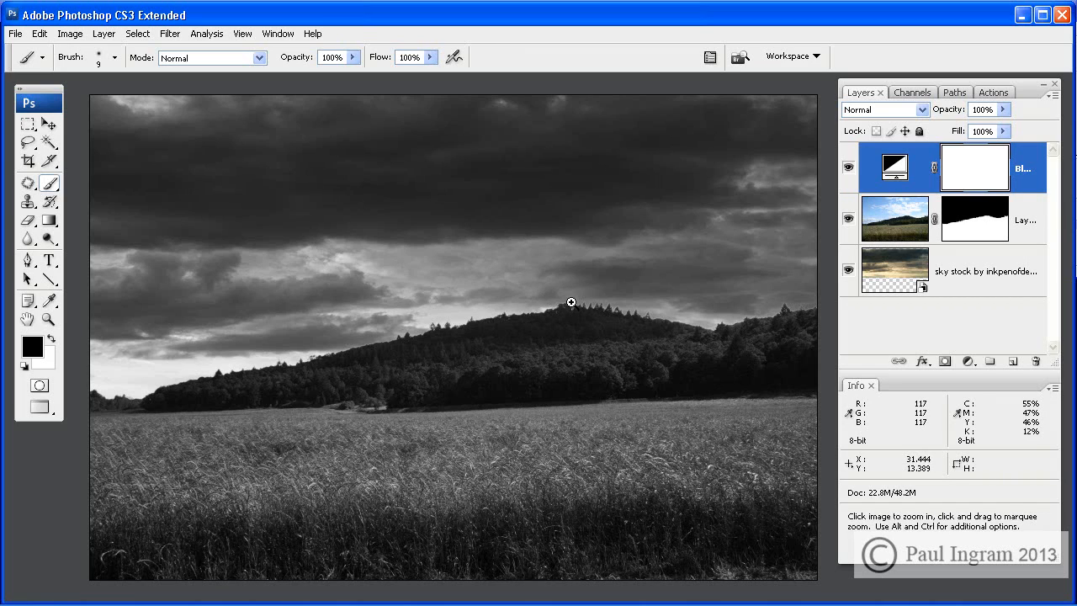
pyautogui.moveTo(568, 297); pyautogui.dragTo(620, 322)
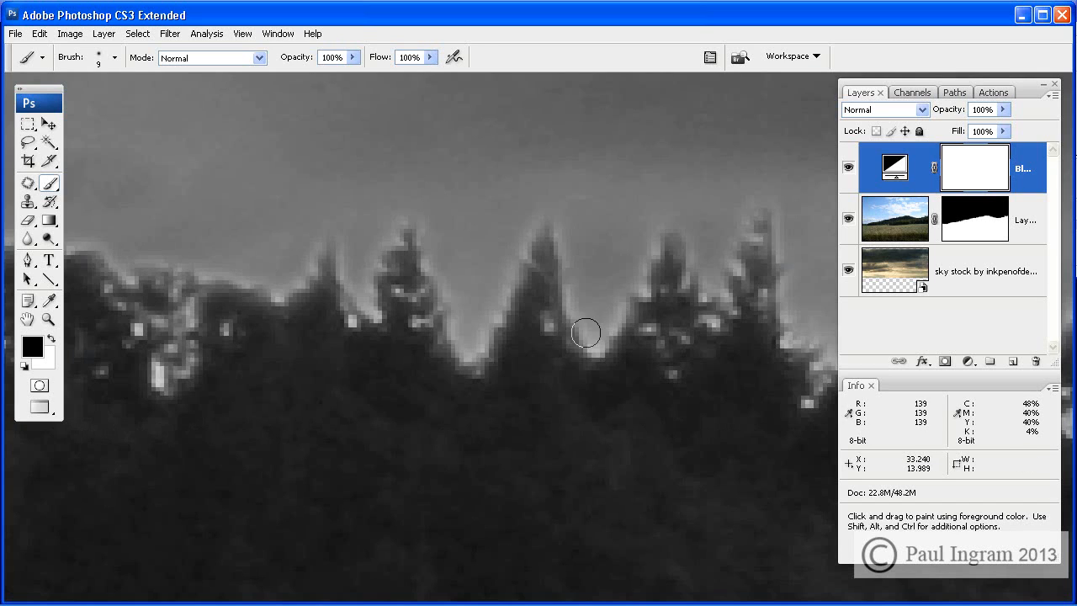
pyautogui.moveTo(275, 351); pyautogui.dragTo(488, 392)
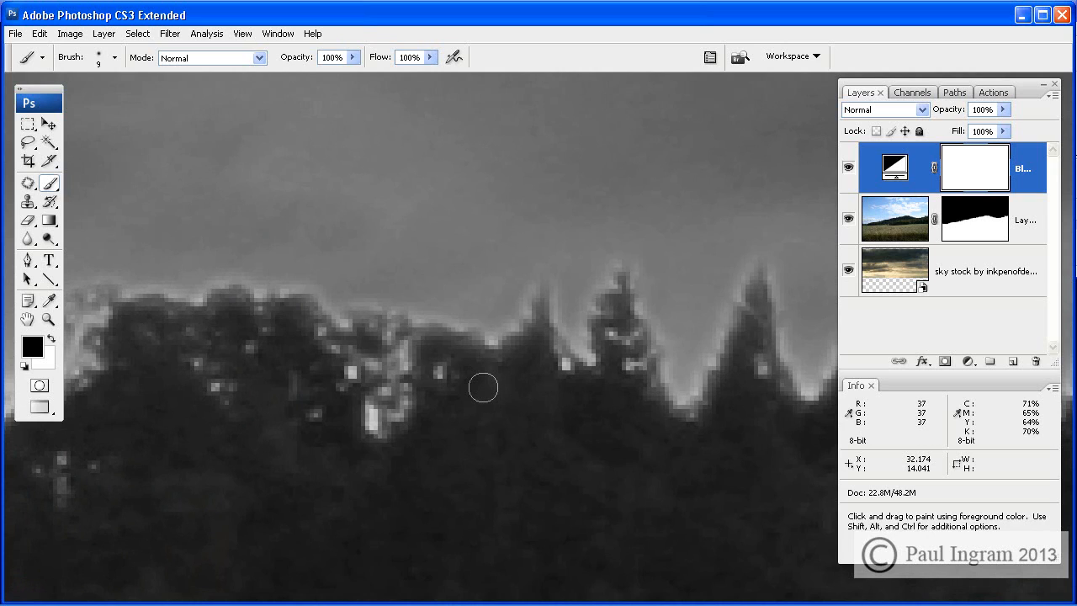
pyautogui.click(973, 221)
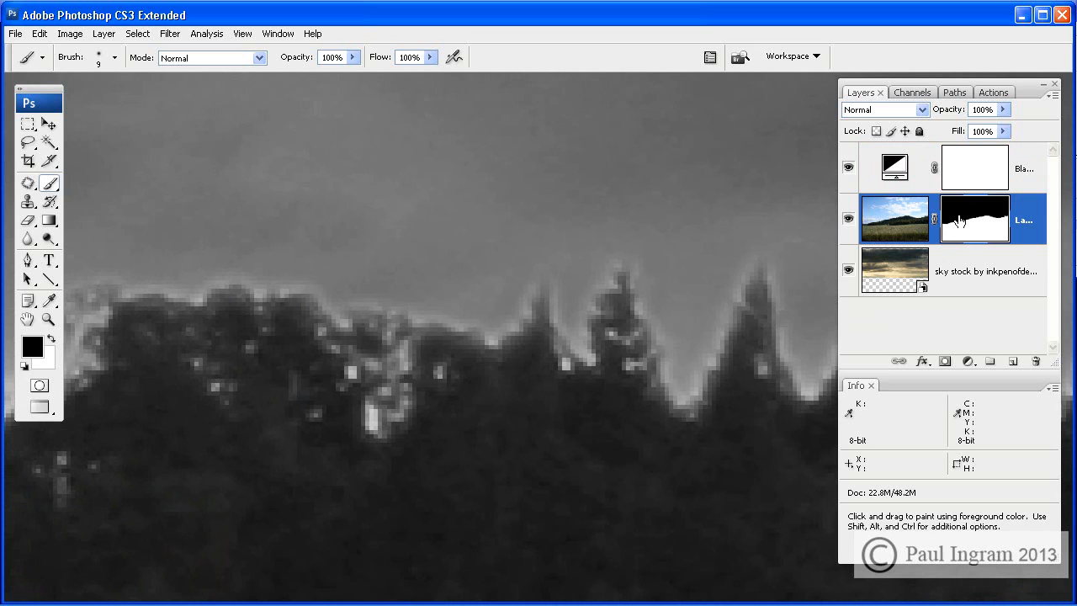
pyautogui.hotkey('ctrl', 'l')
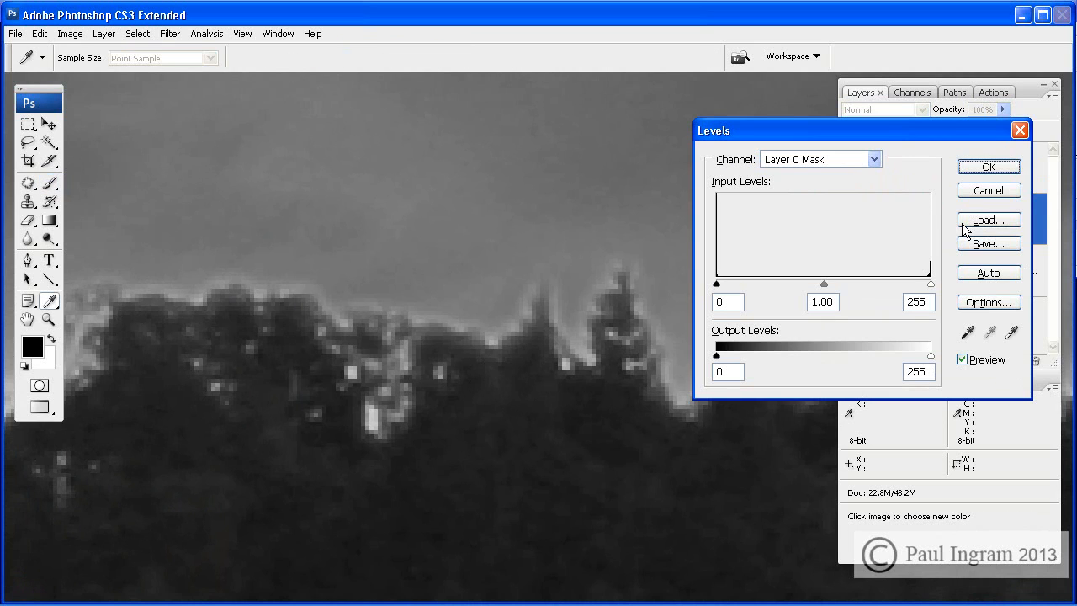
pyautogui.click(833, 301)
pyautogui.press('Down')
pyautogui.press('Down')
pyautogui.press('Down')
pyautogui.press('Down')
pyautogui.press('Down')
pyautogui.press('Down')
pyautogui.press('Down')
pyautogui.press('Down')
pyautogui.press('Down')
pyautogui.press('Down')
pyautogui.press('Down')
pyautogui.press('Down')
pyautogui.press('Down')
pyautogui.press('Down')
pyautogui.press('Down')
pyautogui.press('Down')
pyautogui.press('Down')
pyautogui.press('Down')
pyautogui.press('Down')
pyautogui.press('Down')
pyautogui.press('Down')
pyautogui.press('Down')
pyautogui.press('Down')
pyautogui.press('Down')
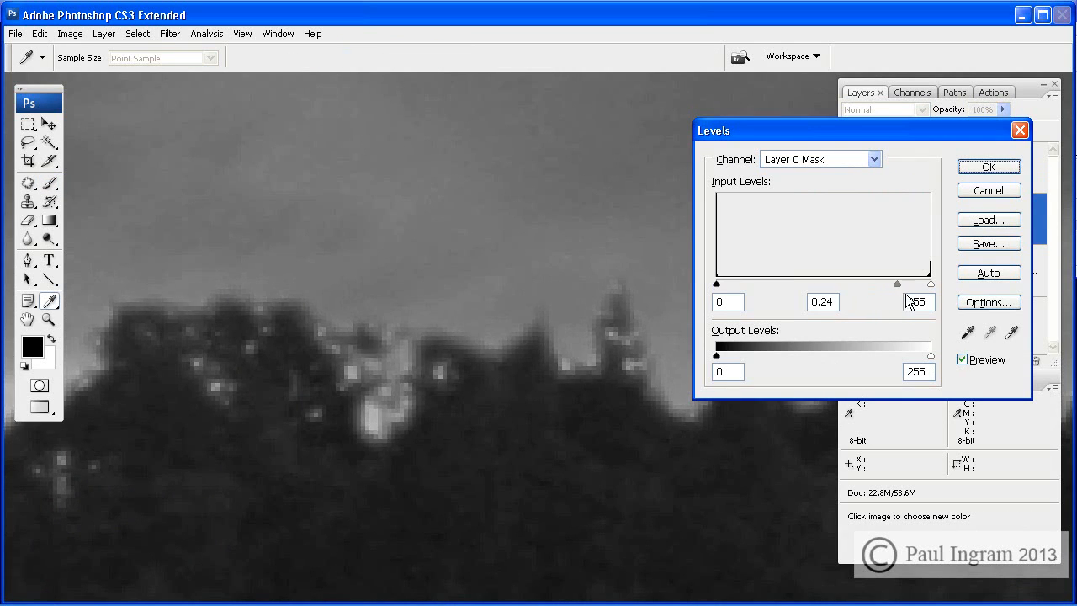
pyautogui.click(966, 170)
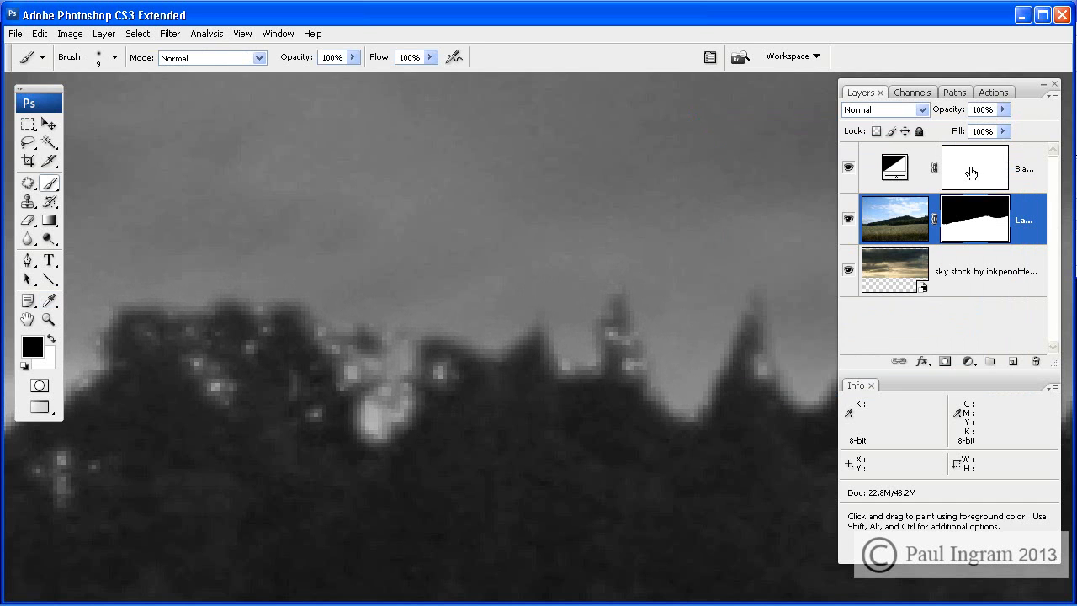
# - Sharpen the field layer's mask with Unsharp Mask at 95% amount, 69.2 pixels radius and threshold 0
pyautogui.hotkey('ctrl', '0')
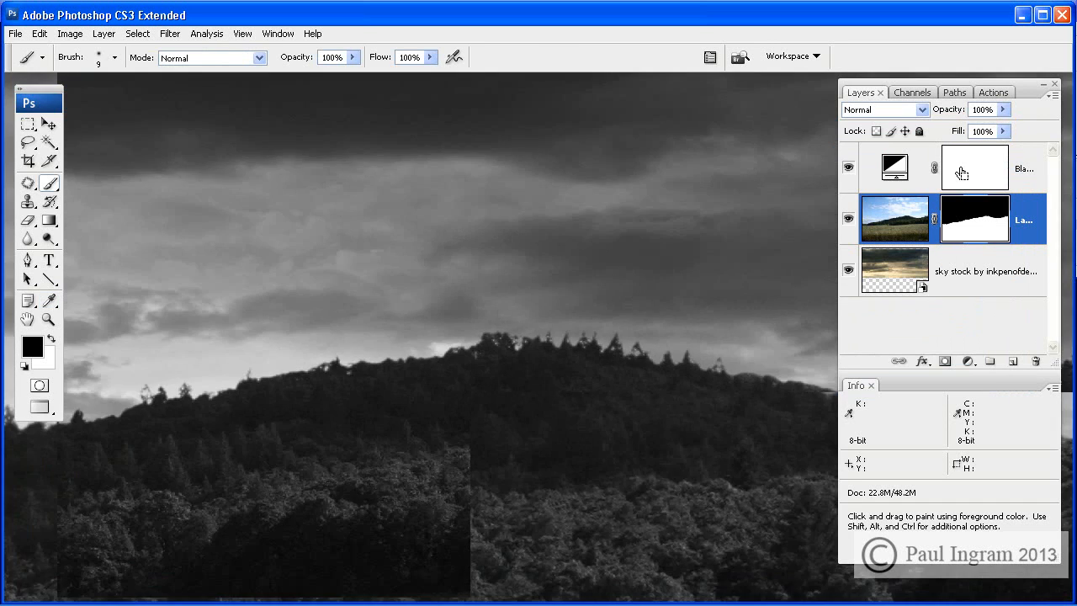
pyautogui.hotkey('ctrl', '-')
pyautogui.hotkey('ctrl', '-')
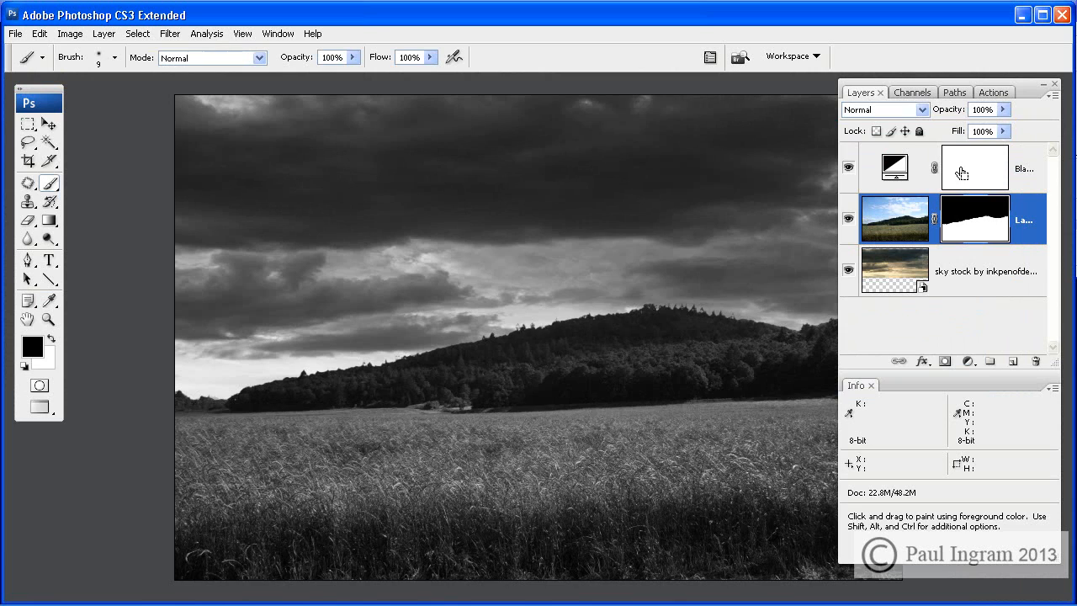
pyautogui.moveTo(704, 293); pyautogui.dragTo(575, 331)
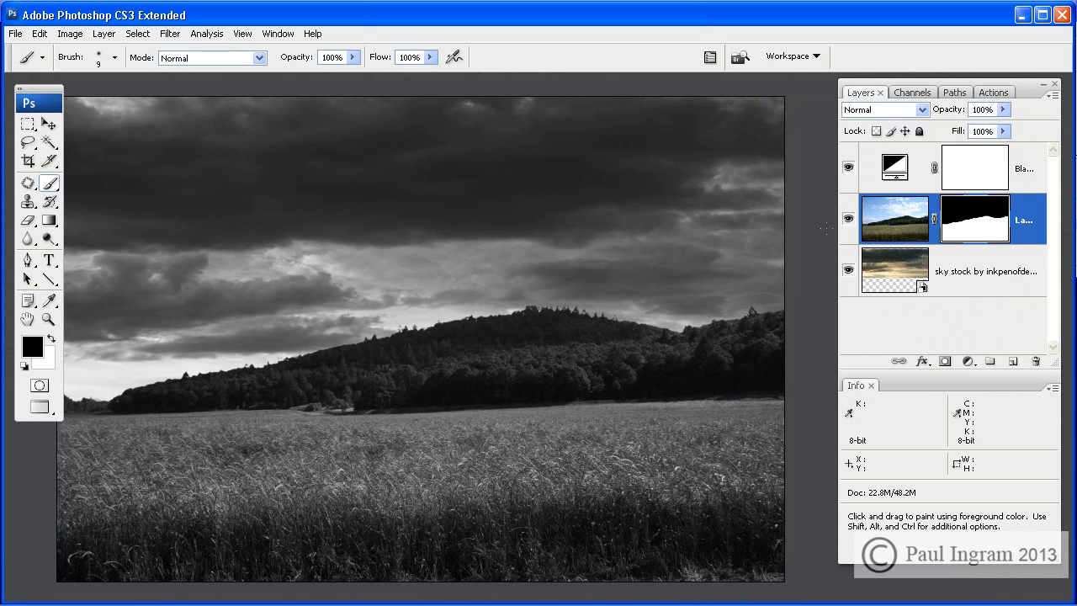
pyautogui.hotkey('ctrl', 'space')
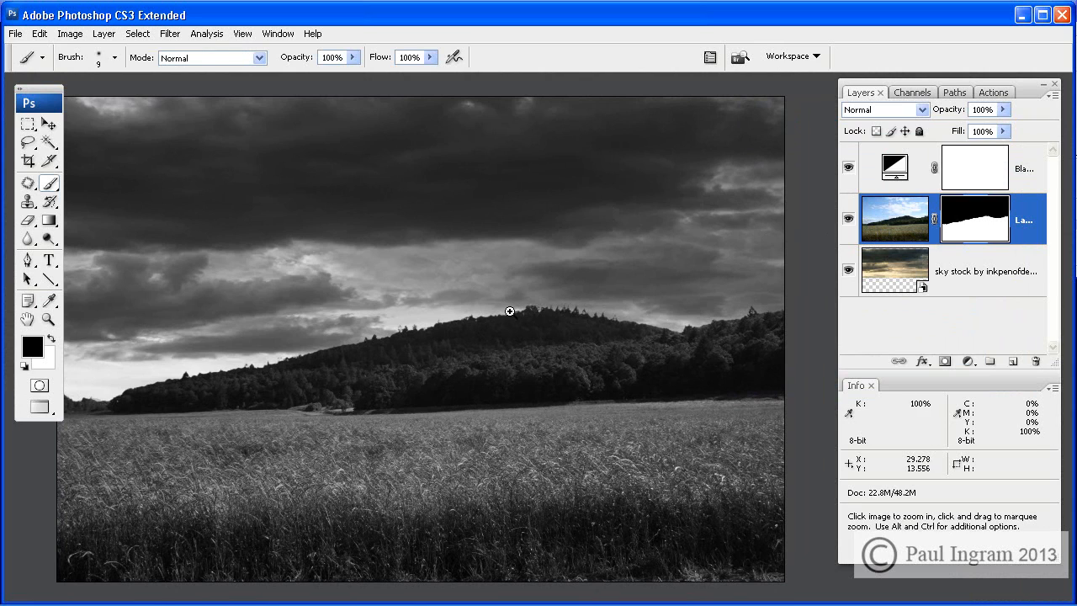
pyautogui.moveTo(501, 310)
pyautogui.mouseDown()
pyautogui.moveTo(542, 323)
pyautogui.moveTo(536, 315)
pyautogui.mouseUp()
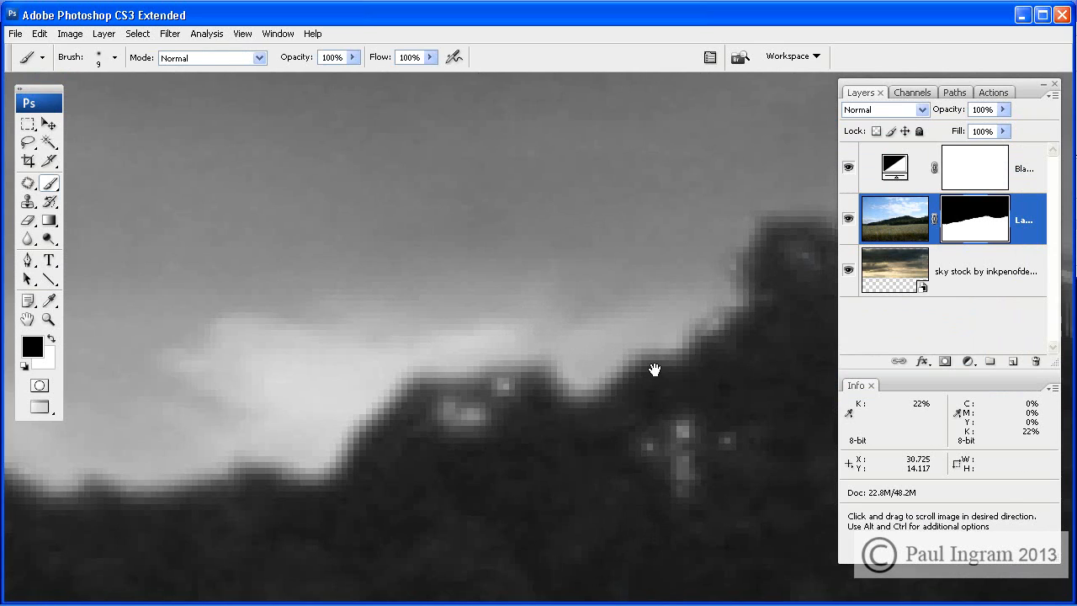
pyautogui.moveTo(654, 367); pyautogui.dragTo(472, 352)
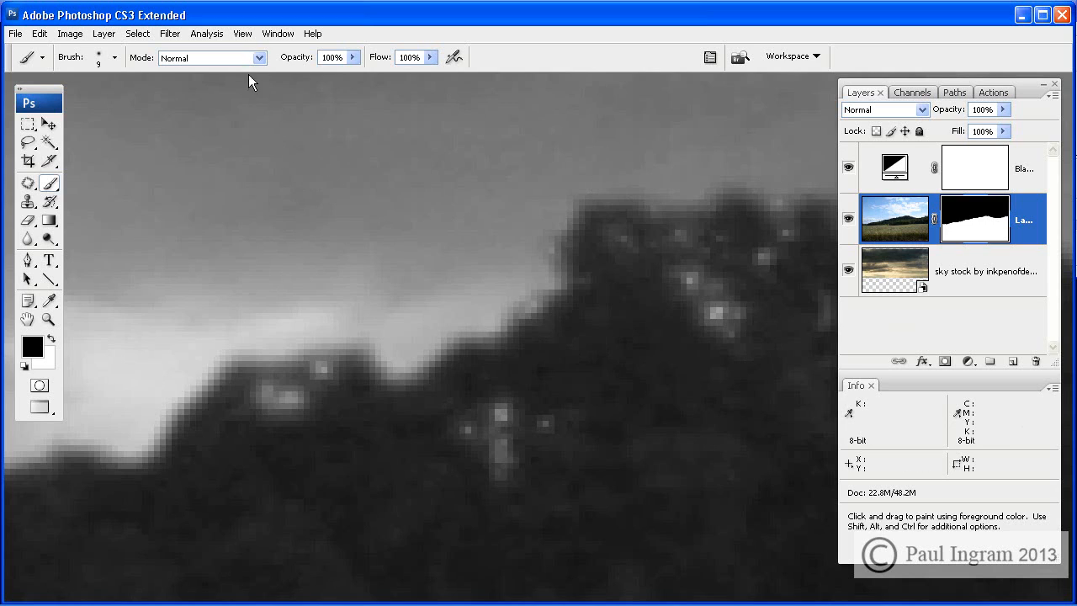
pyautogui.click(172, 39)
pyautogui.moveTo(218, 283)
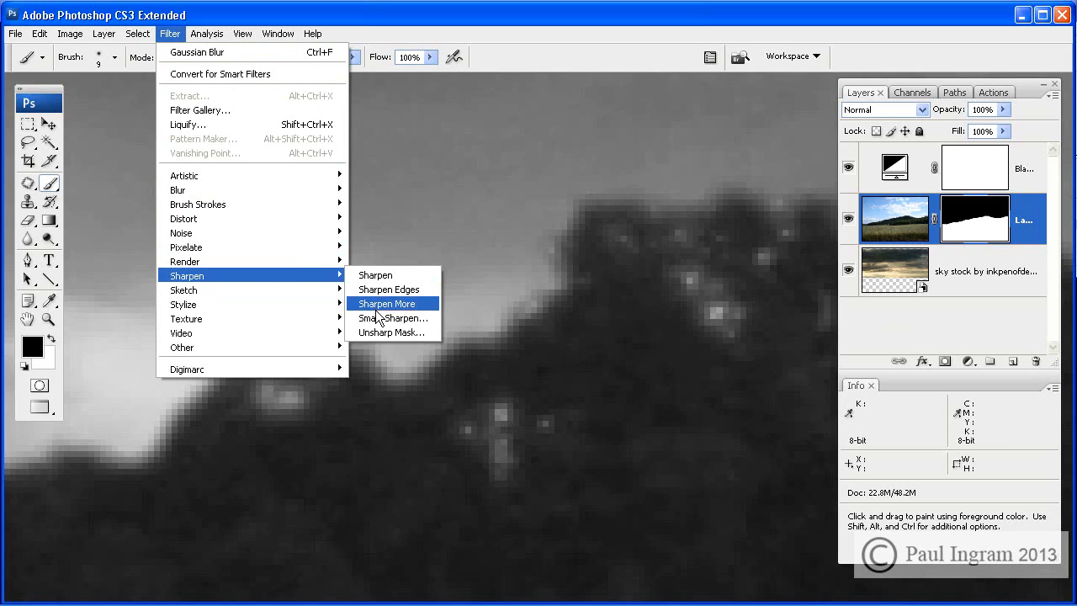
pyautogui.click(376, 337)
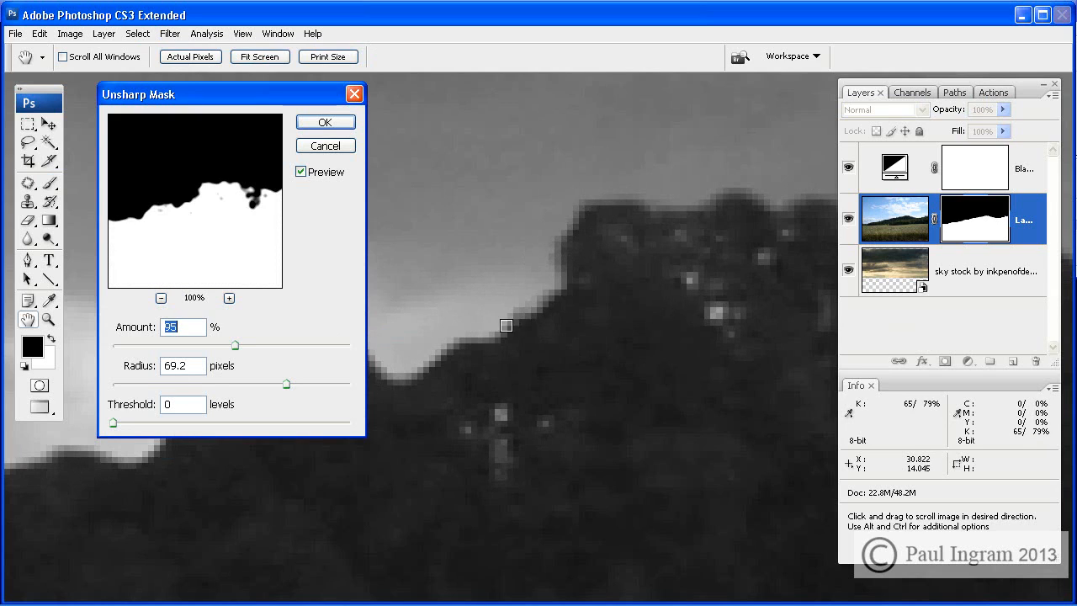
pyautogui.click(307, 180)
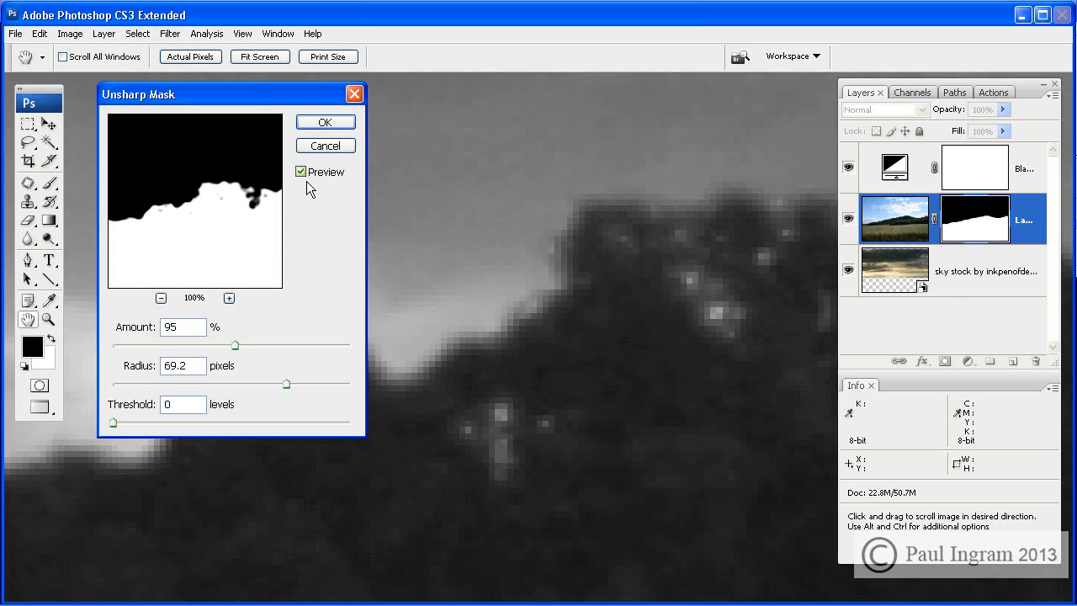
pyautogui.click(325, 122)
pyautogui.press('b')
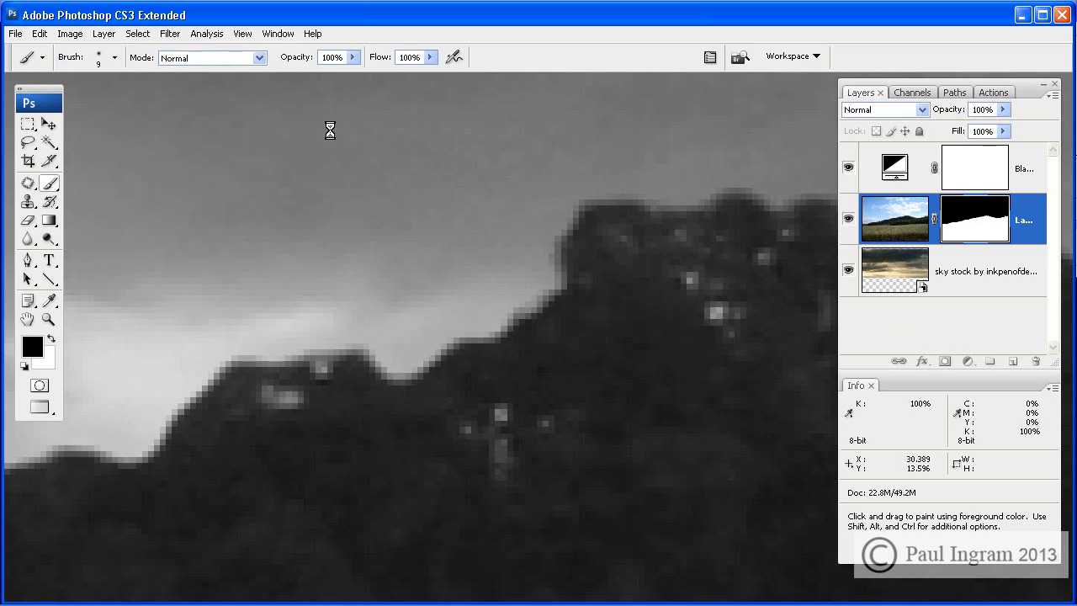
# - Examine the sharpened tree line in the whole photo and close up along the hillside
pyautogui.press('ctrl')
pyautogui.hotkey('ctrl', '-')
pyautogui.hotkey('ctrl', '-')
pyautogui.hotkey('ctrl', '-')
pyautogui.hotkey('ctrl', '-')
pyautogui.hotkey('ctrl', '-')
pyautogui.hotkey('ctrl', '-')
pyautogui.hotkey('ctrl', '-')
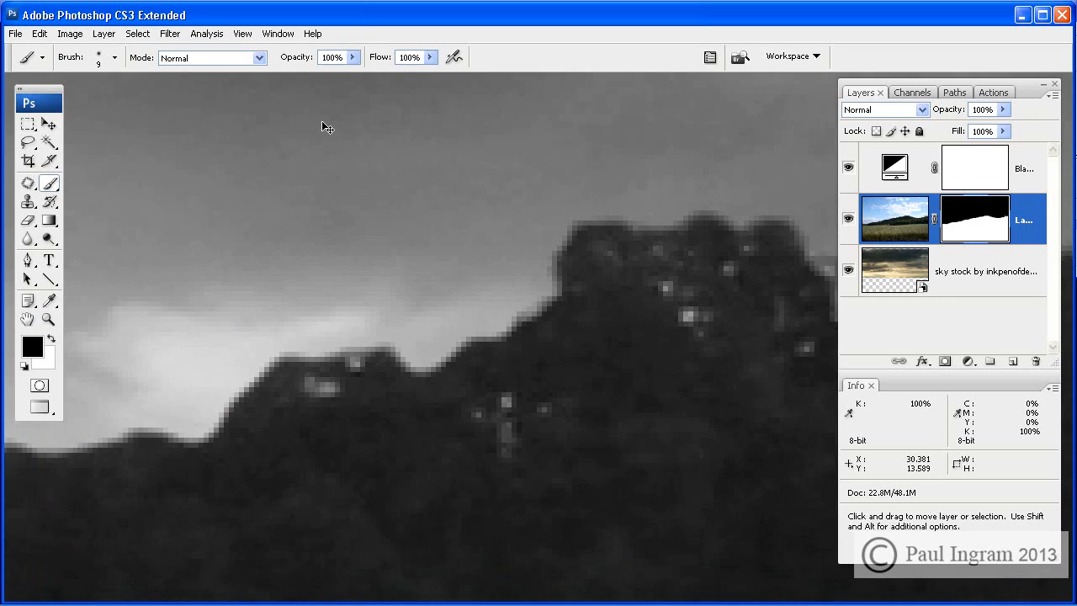
pyautogui.hotkey('ctrl', '-')
pyautogui.hotkey('ctrl', '-')
pyautogui.hotkey('ctrl', '-')
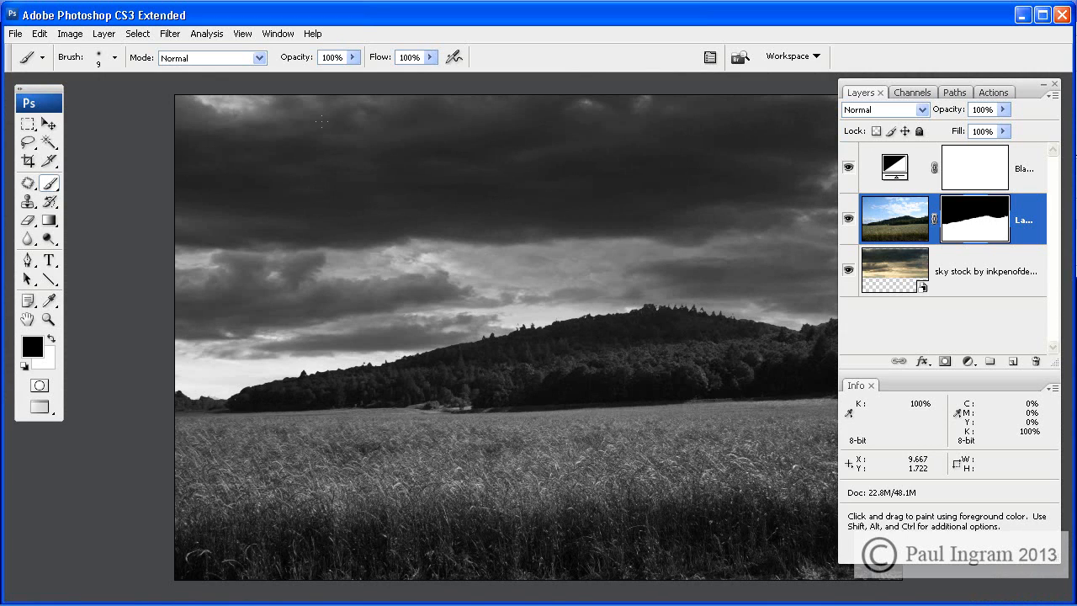
pyautogui.moveTo(529, 400); pyautogui.dragTo(423, 399)
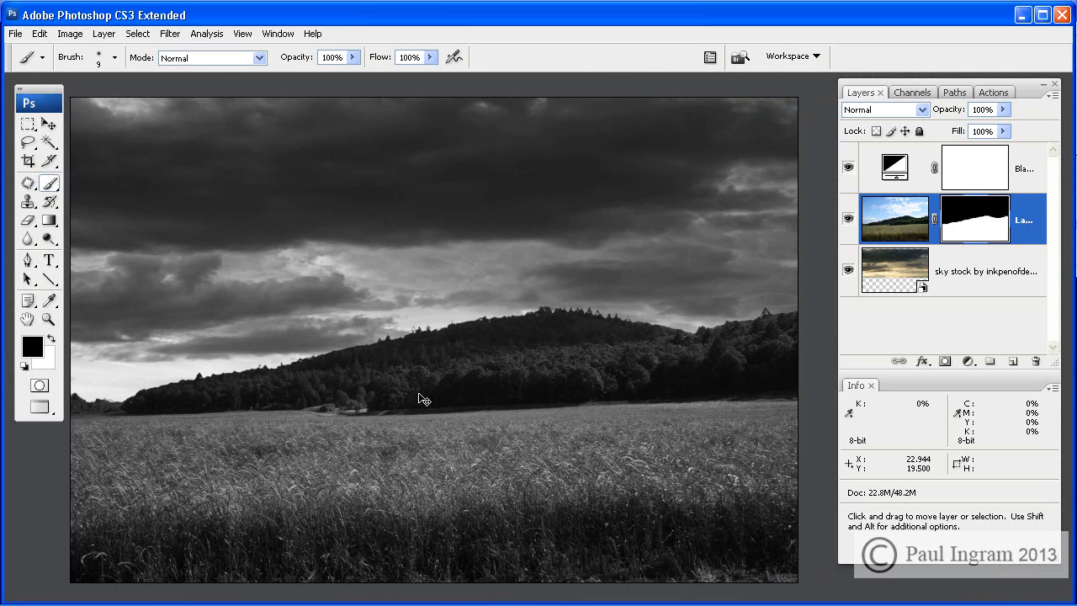
pyautogui.hotkey('ctrl', '+')
pyautogui.hotkey('ctrl', '+')
pyautogui.hotkey('ctrl', '+')
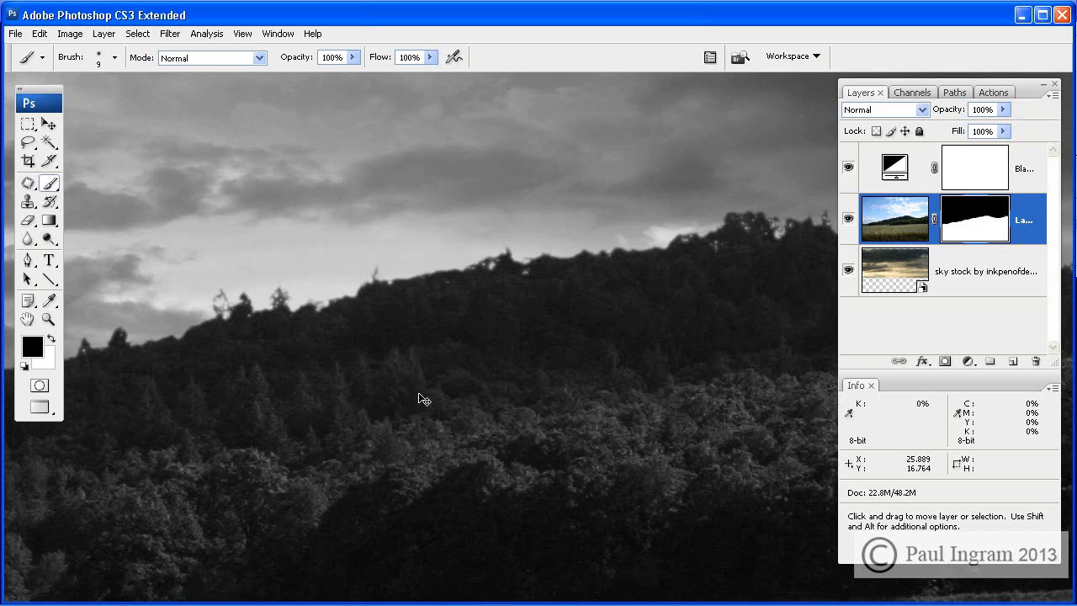
# - Fade the Unsharp Mask effect on the field layer's mask to 46% opacity in Normal mode
pyautogui.hotkey('ctrl', 'z')
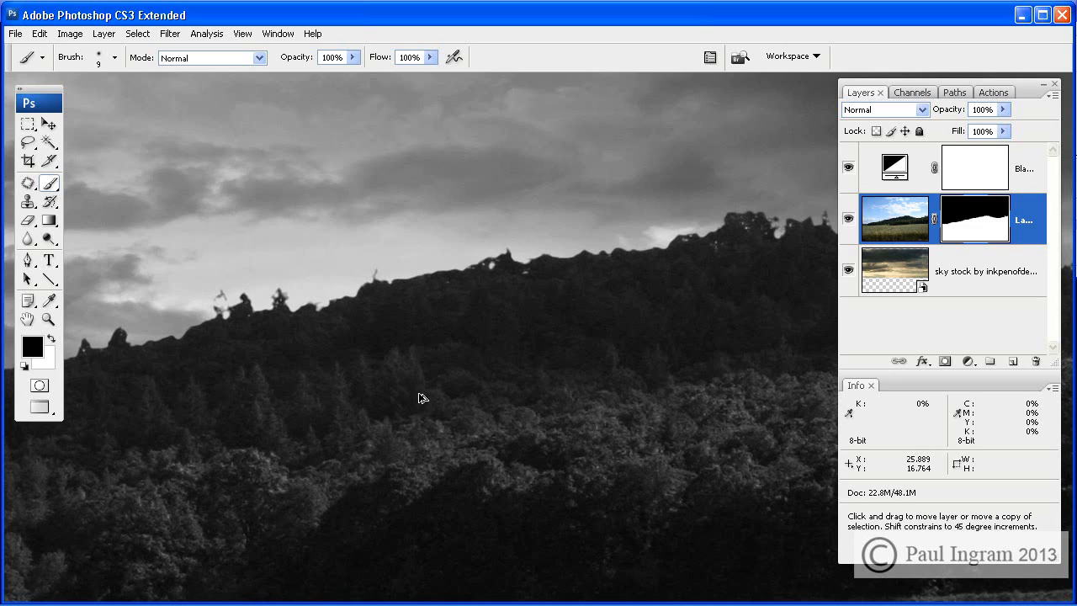
pyautogui.hotkey('ctrl', 'alt', 'f')
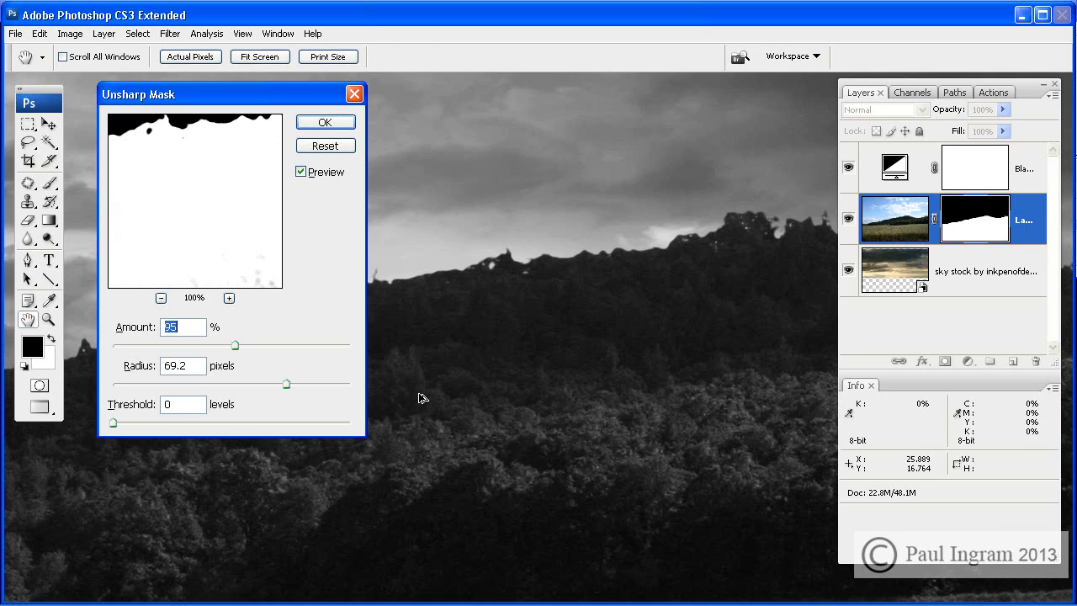
pyautogui.click(332, 151)
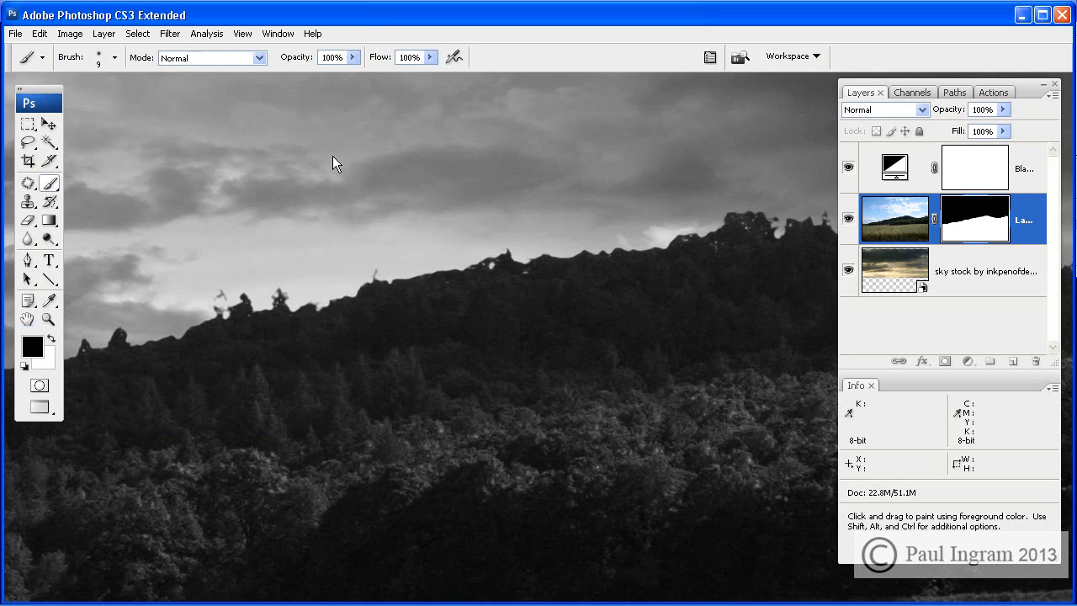
pyautogui.hotkey('ctrl', 'shift', 'f')
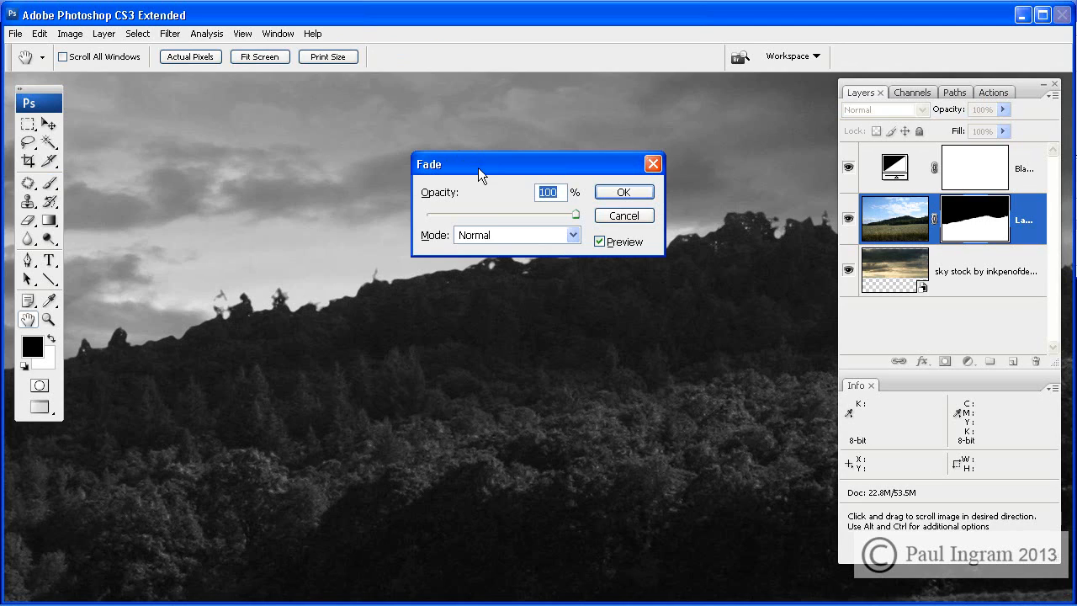
pyautogui.moveTo(484, 164); pyautogui.dragTo(474, 59)
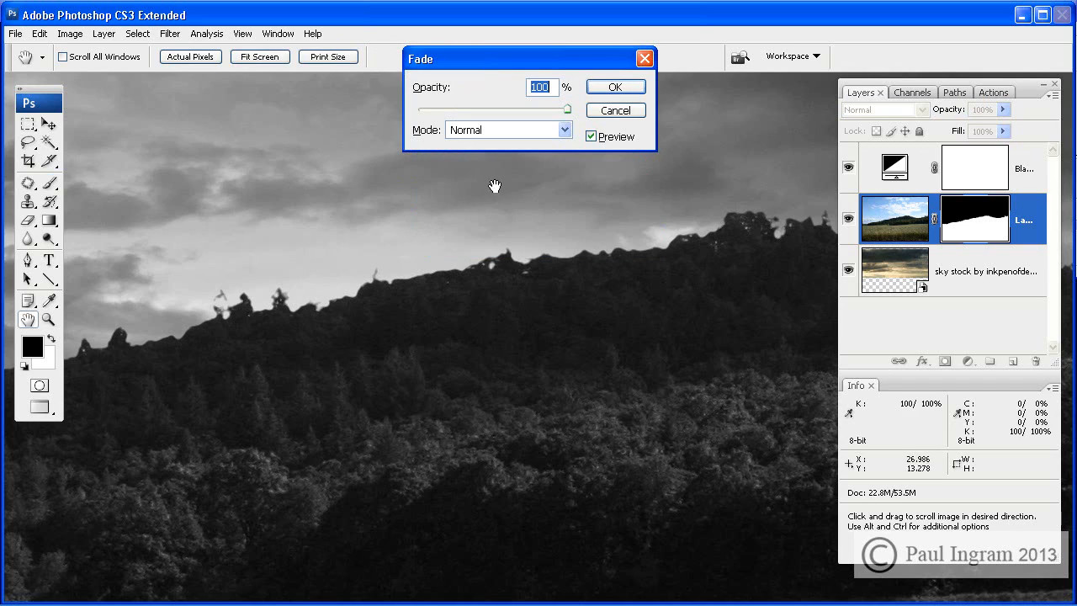
pyautogui.moveTo(567, 109); pyautogui.dragTo(496, 118)
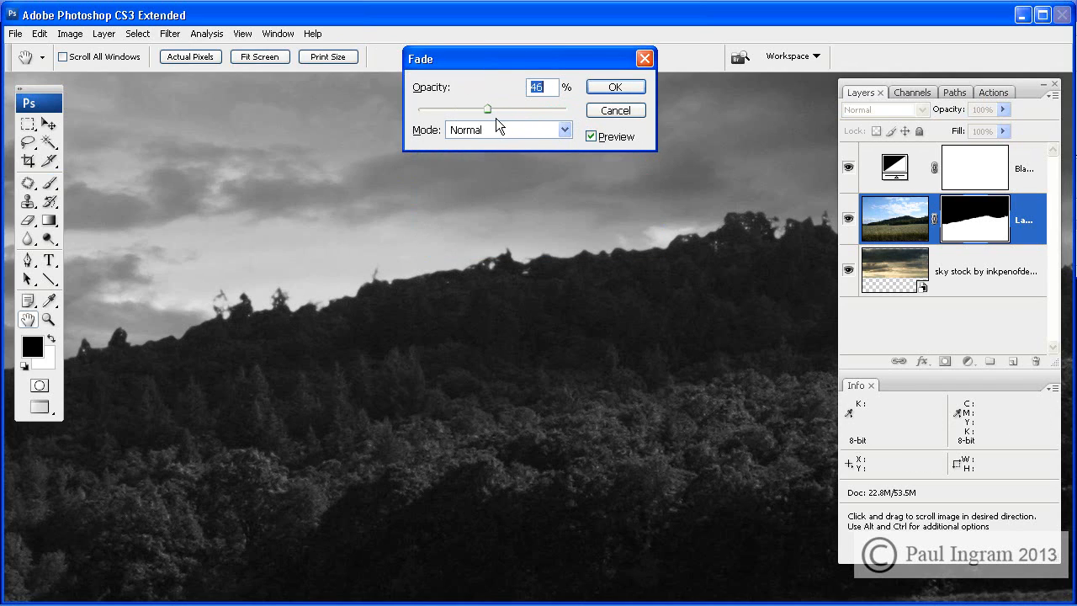
pyautogui.click(606, 94)
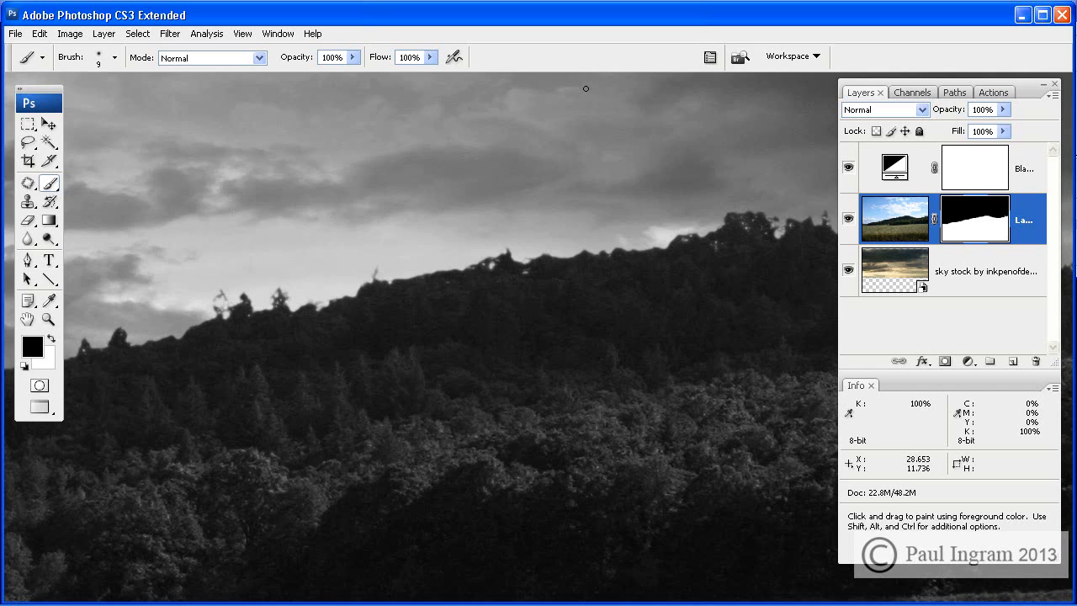
# - Add a Curves adjustment layer directly above the sky layer and set its black point input to 23
pyautogui.hotkey('ctrl', '-')
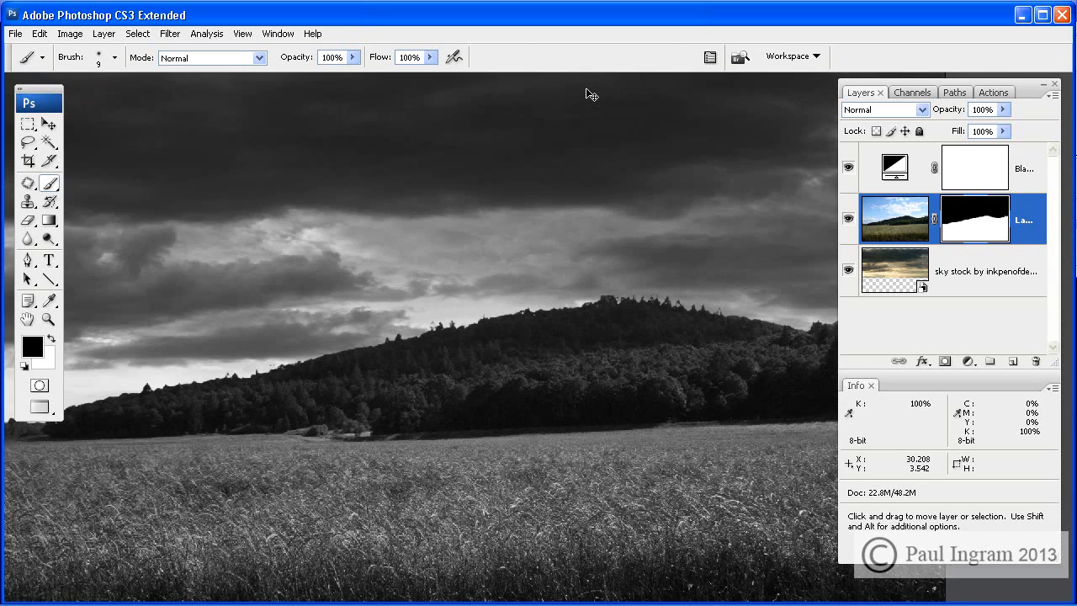
pyautogui.hotkey('ctrl', '-')
pyautogui.press('space')
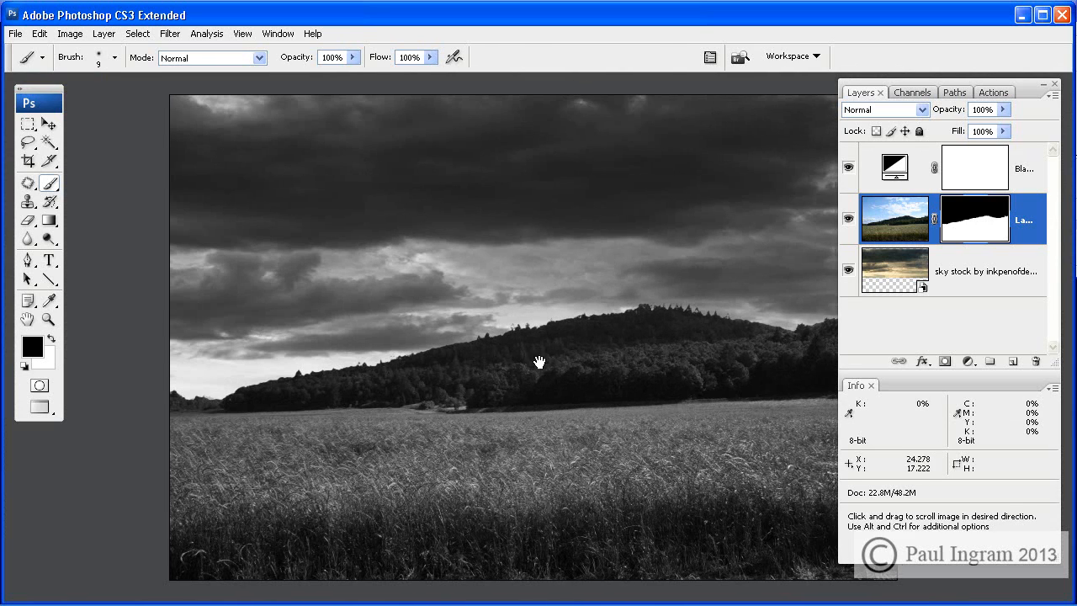
pyautogui.moveTo(540, 362); pyautogui.dragTo(470, 367)
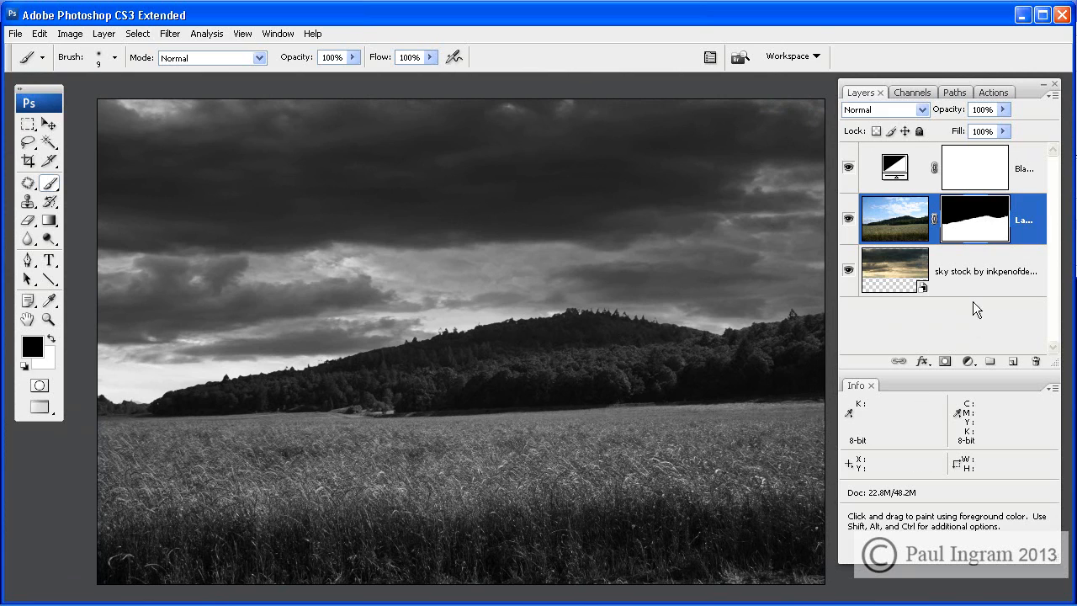
pyautogui.click(910, 271)
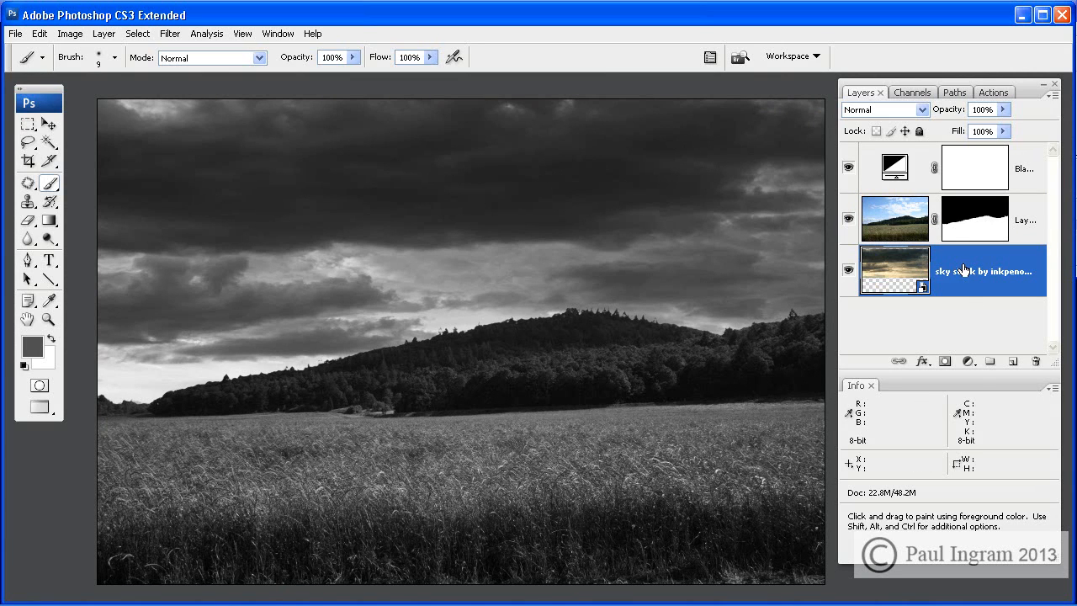
pyautogui.click(972, 364)
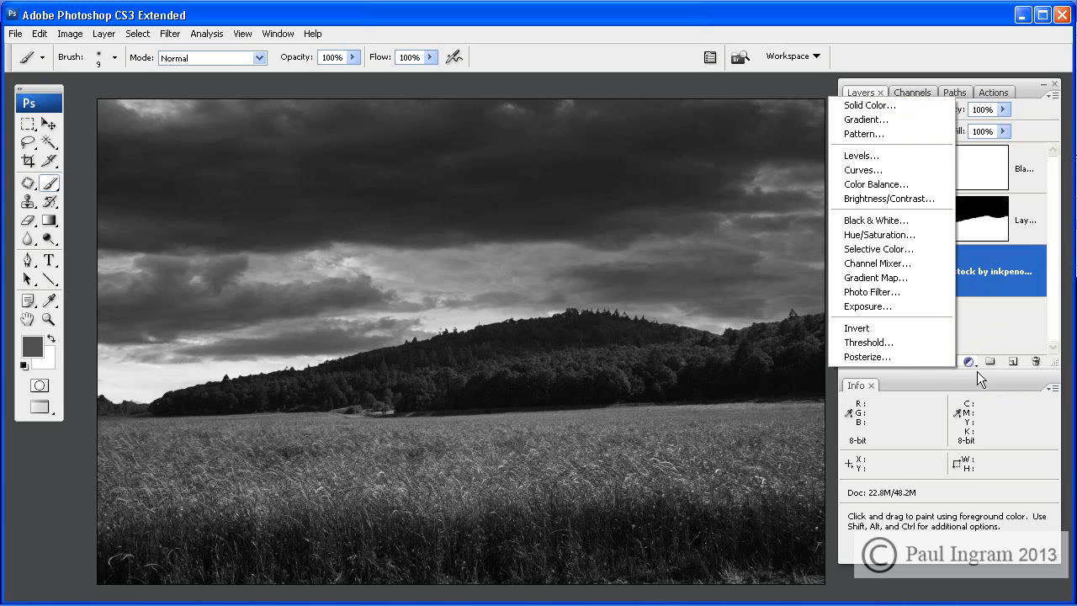
pyautogui.click(882, 170)
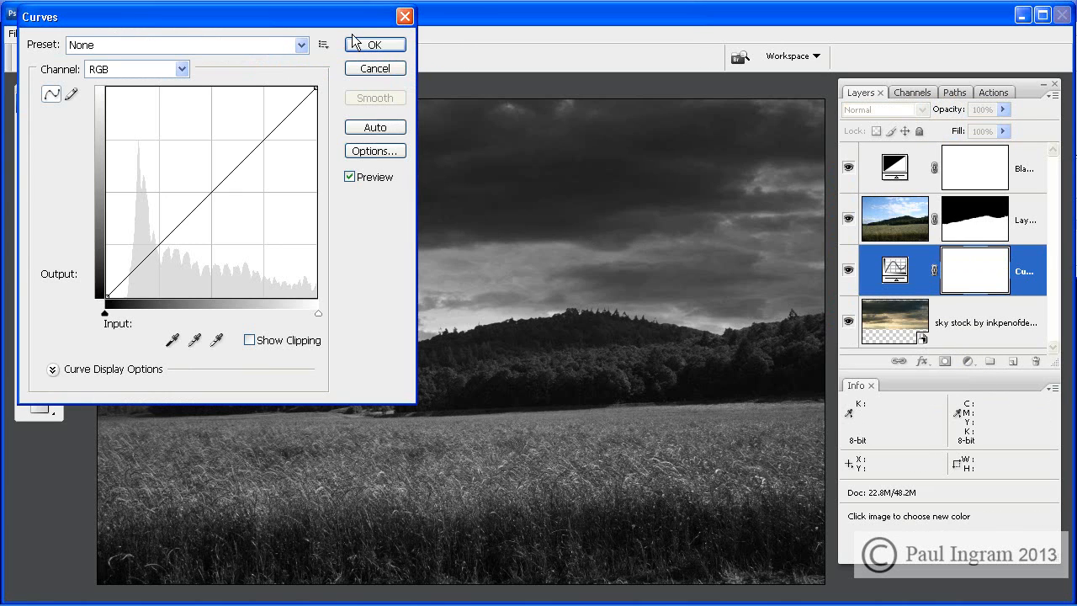
pyautogui.moveTo(353, 23); pyautogui.dragTo(399, 156)
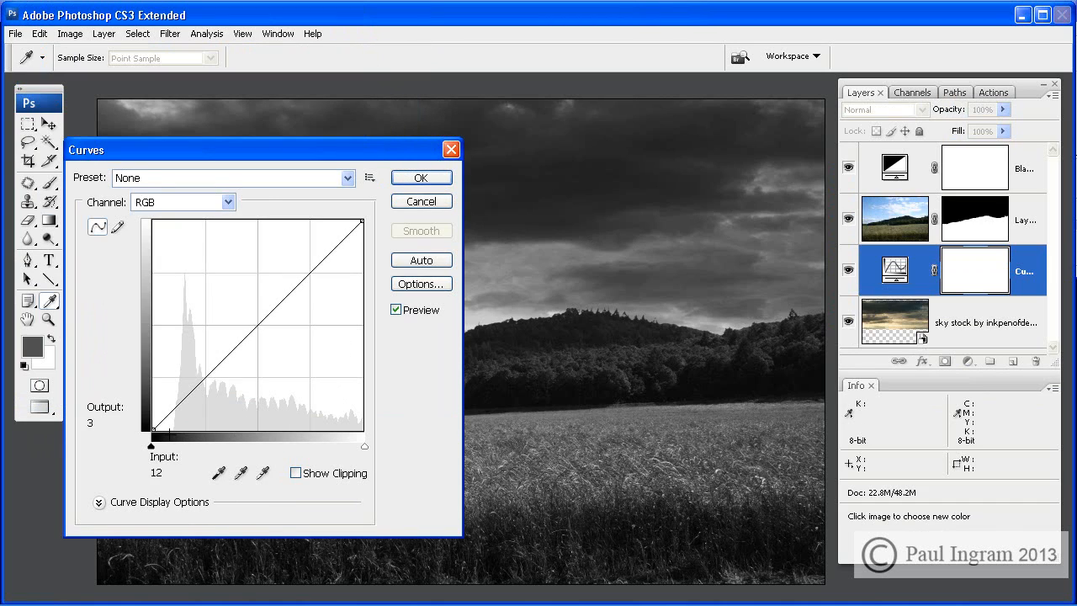
pyautogui.moveTo(152, 447); pyautogui.dragTo(176, 437)
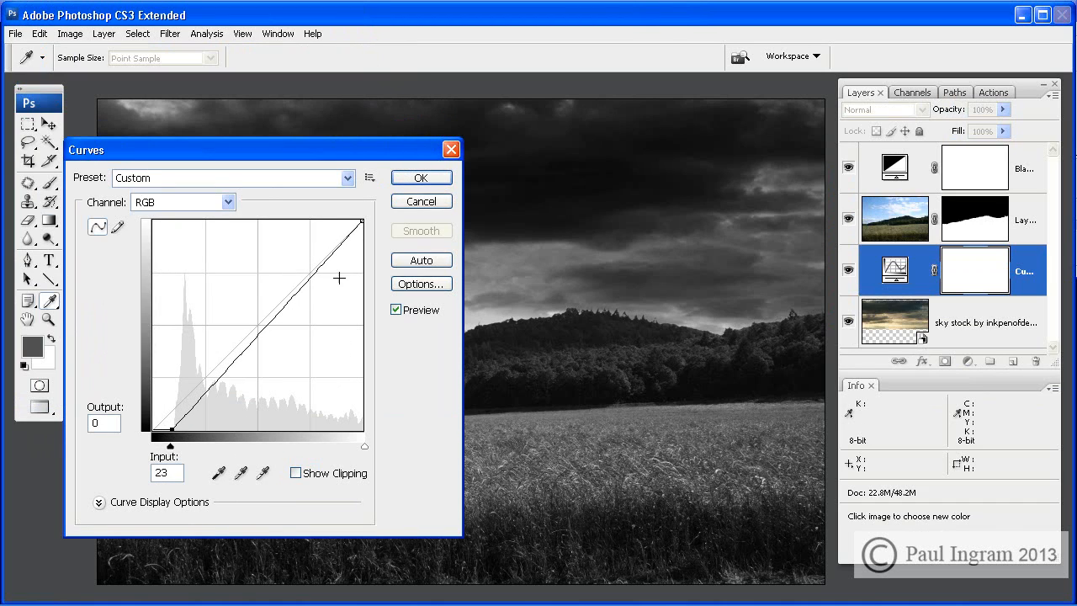
# - Shape the sky's curve into an S, lowering the darker tones and raising the highlights at input 194 to output 221
pyautogui.moveTo(330, 271); pyautogui.dragTo(325, 261)
pyautogui.moveTo(236, 348); pyautogui.dragTo(243, 363)
pyautogui.moveTo(313, 256)
pyautogui.mouseDown()
pyautogui.moveTo(325, 260)
pyautogui.moveTo(306, 211)
pyautogui.moveTo(324, 257)
pyautogui.moveTo(313, 249)
pyautogui.mouseUp()
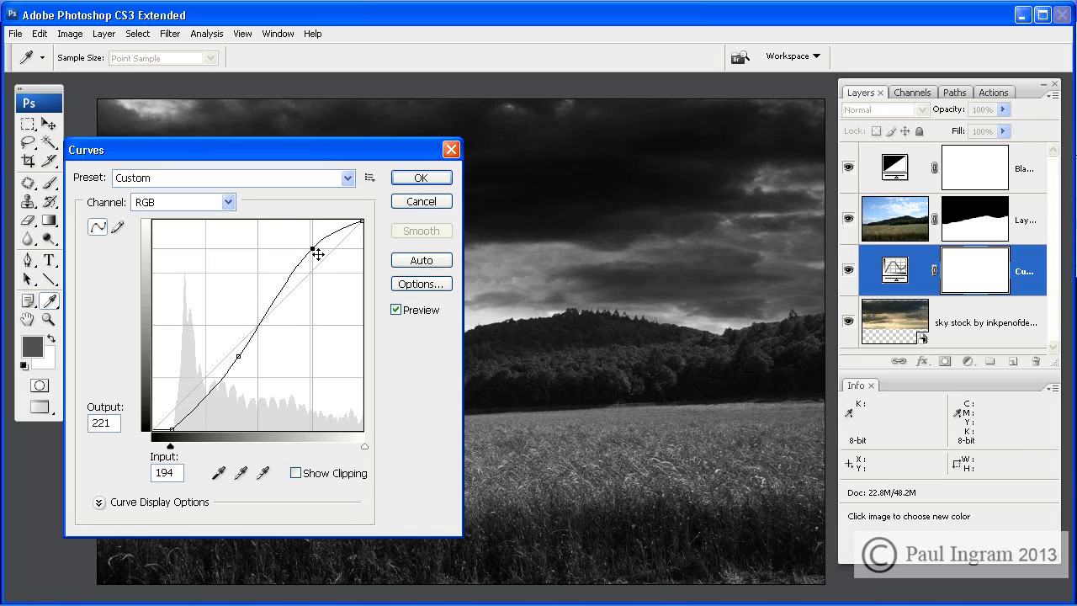
pyautogui.moveTo(332, 156); pyautogui.dragTo(868, 194)
pyautogui.click(960, 355)
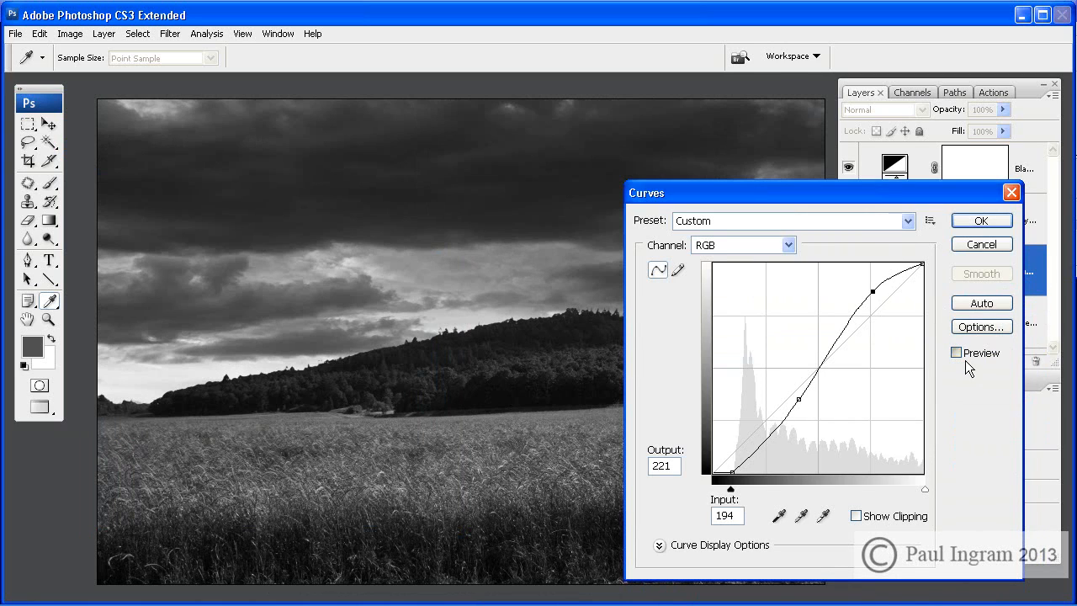
pyautogui.click(964, 355)
pyautogui.click(981, 221)
pyautogui.press('b')
pyautogui.press('d')
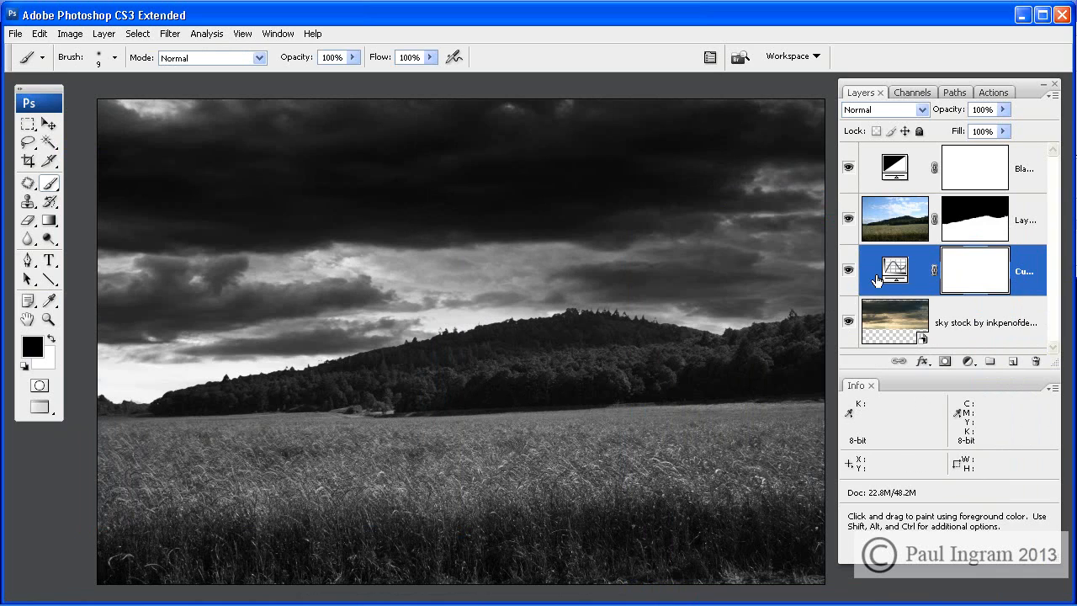
# - Compare the composite in color and monochrome by toggling the Black & White adjustment layer's visibility
pyautogui.click(908, 222)
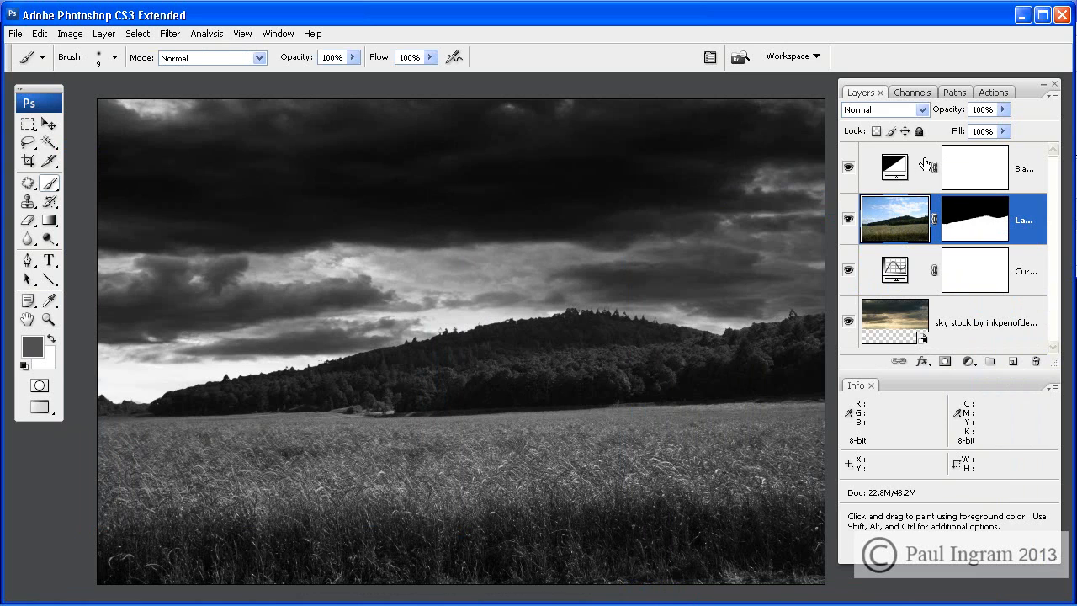
pyautogui.click(899, 169)
pyautogui.click(849, 168)
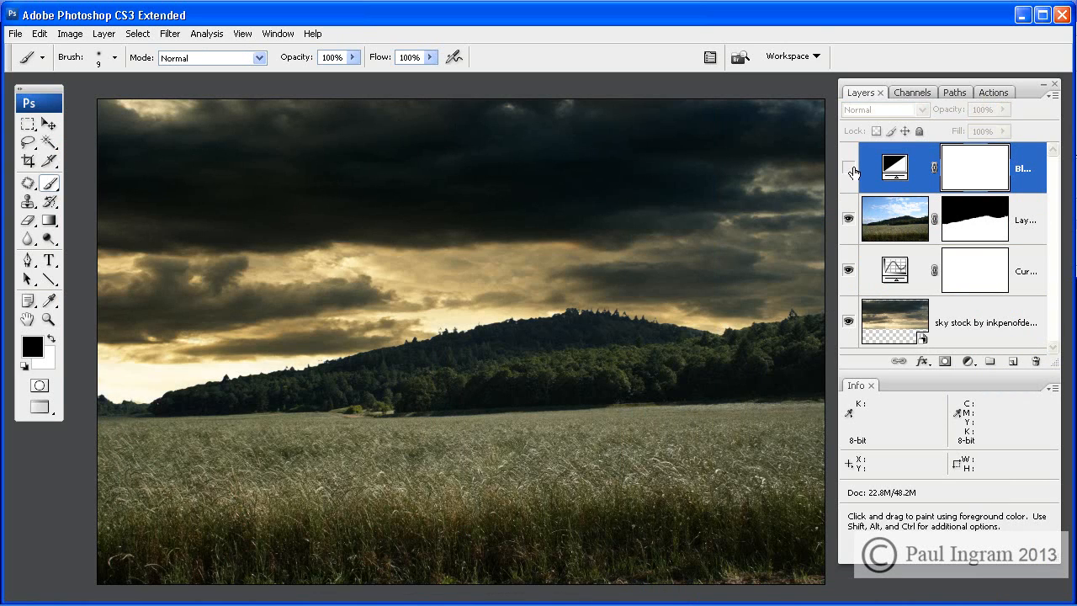
pyautogui.click(850, 168)
pyautogui.click(850, 169)
pyautogui.click(851, 168)
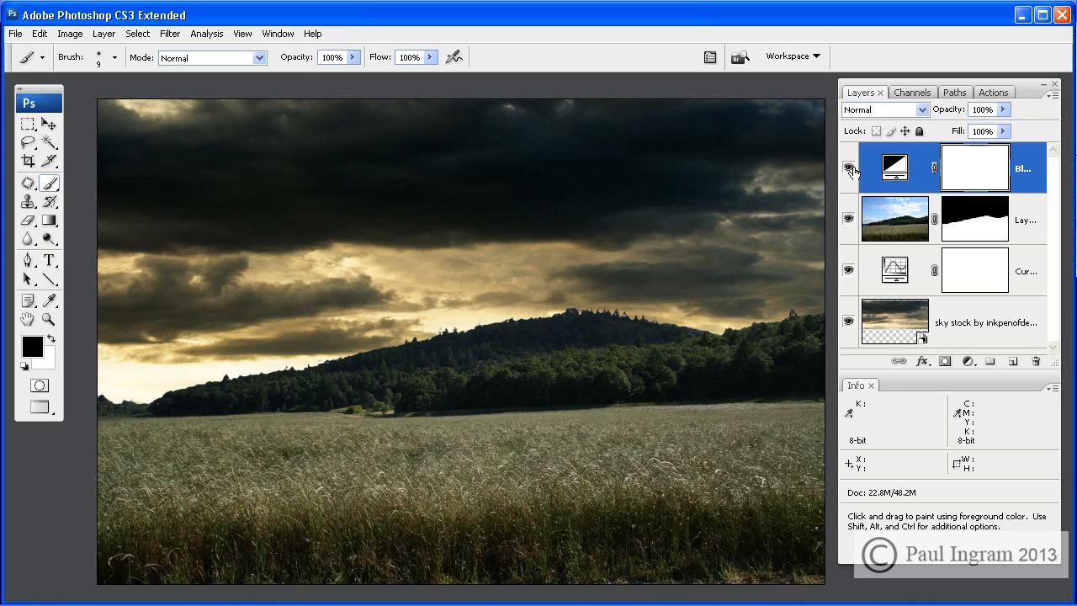
pyautogui.click(850, 168)
# - Add a Curves adjustment layer above the field layer, clipped to that layer
pyautogui.click(909, 227)
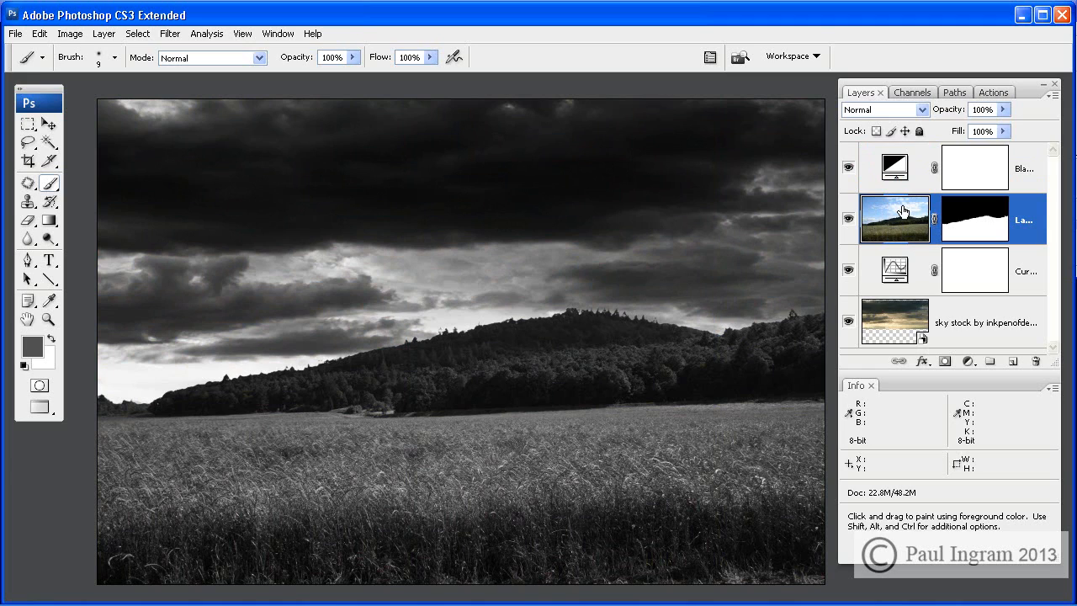
pyautogui.click(970, 362)
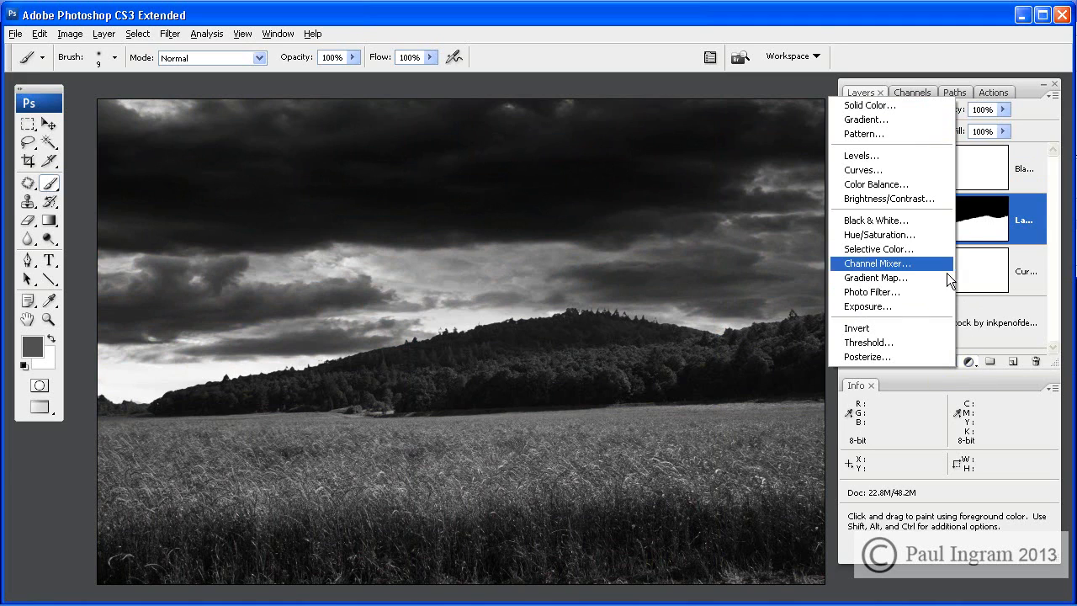
pyautogui.keyDown('alt'); pyautogui.click(909, 171); pyautogui.keyUp('alt')
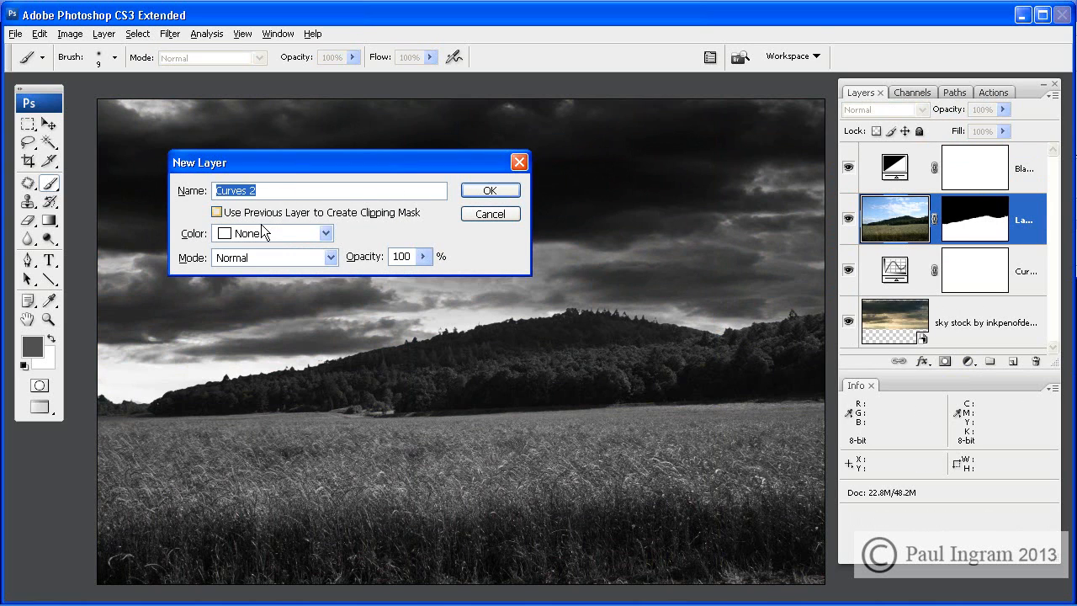
pyautogui.click(260, 215)
pyautogui.click(495, 191)
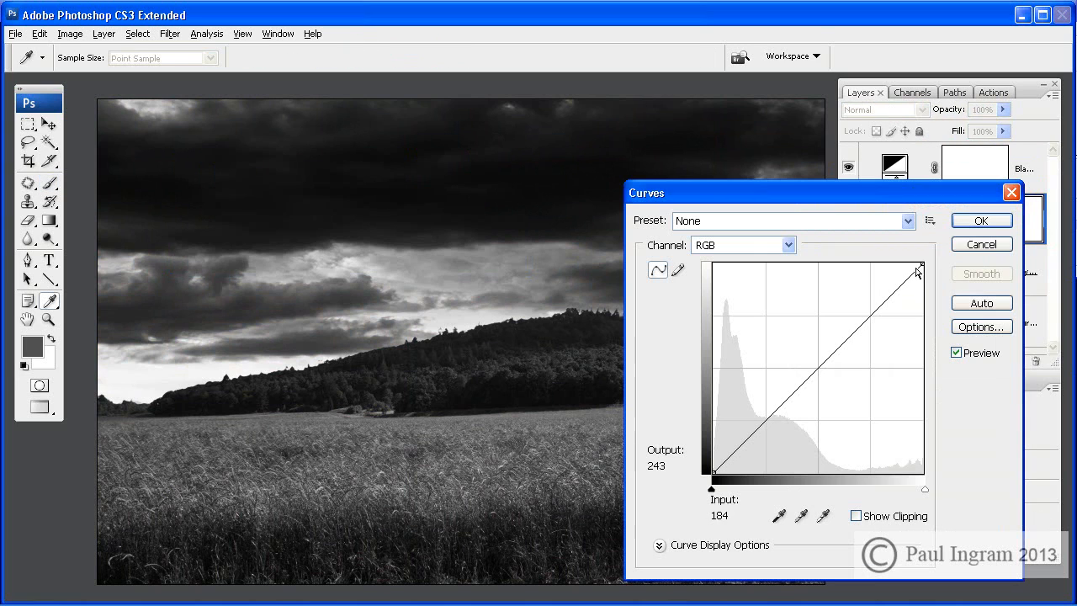
# - Raise the darker tones of the clipped curve to brighten the land, and invert its layer mask to black
pyautogui.moveTo(966, 195); pyautogui.dragTo(359, 57)
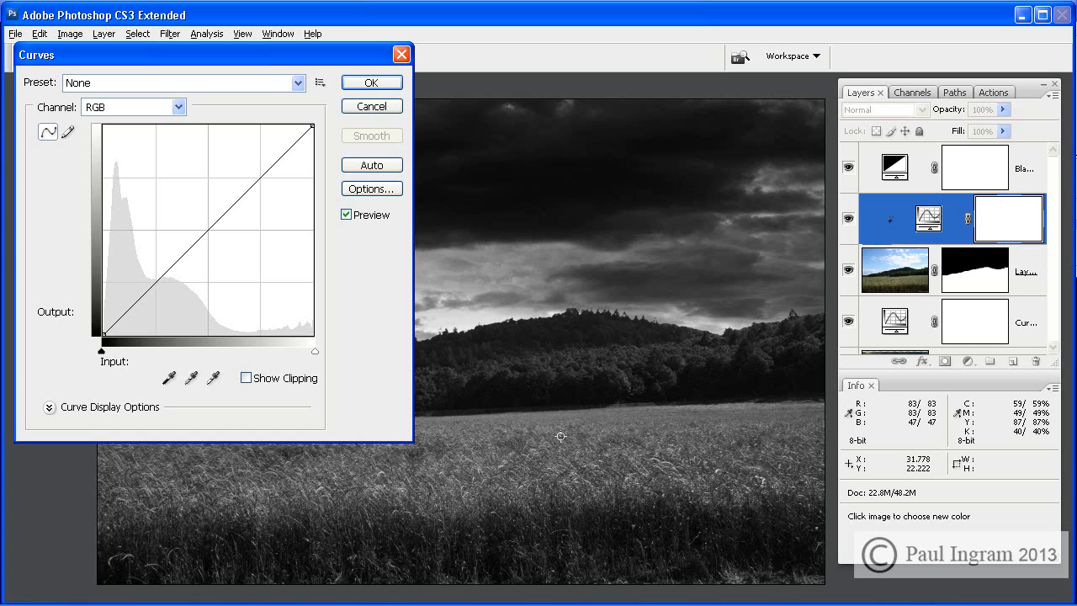
pyautogui.click(610, 360)
pyautogui.moveTo(149, 297); pyautogui.dragTo(152, 281)
pyautogui.moveTo(153, 278); pyautogui.dragTo(153, 275)
pyautogui.click(365, 85)
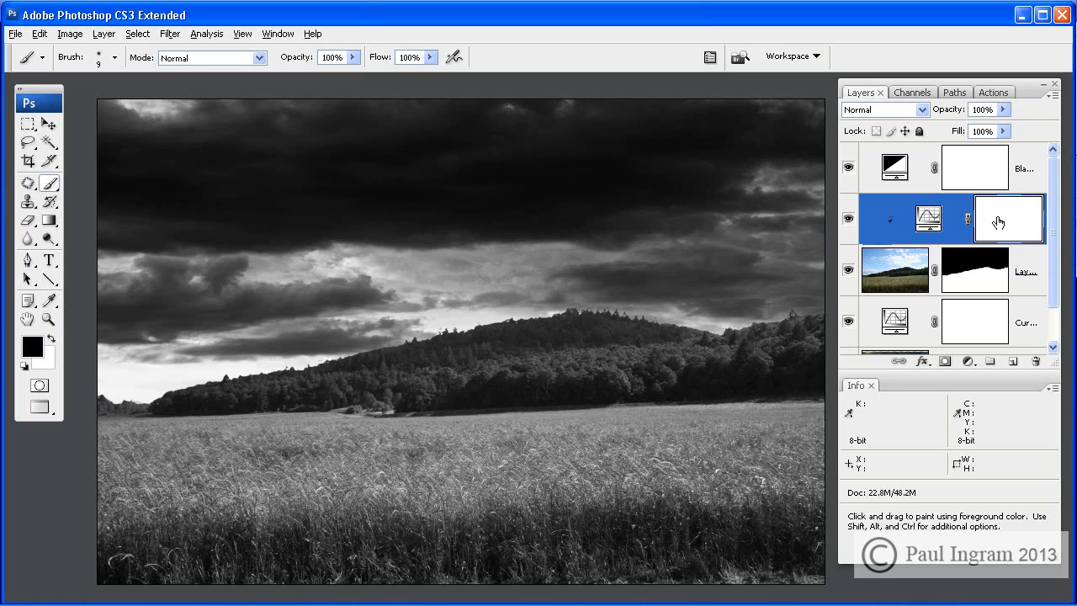
pyautogui.hotkey('ctrl', 'i')
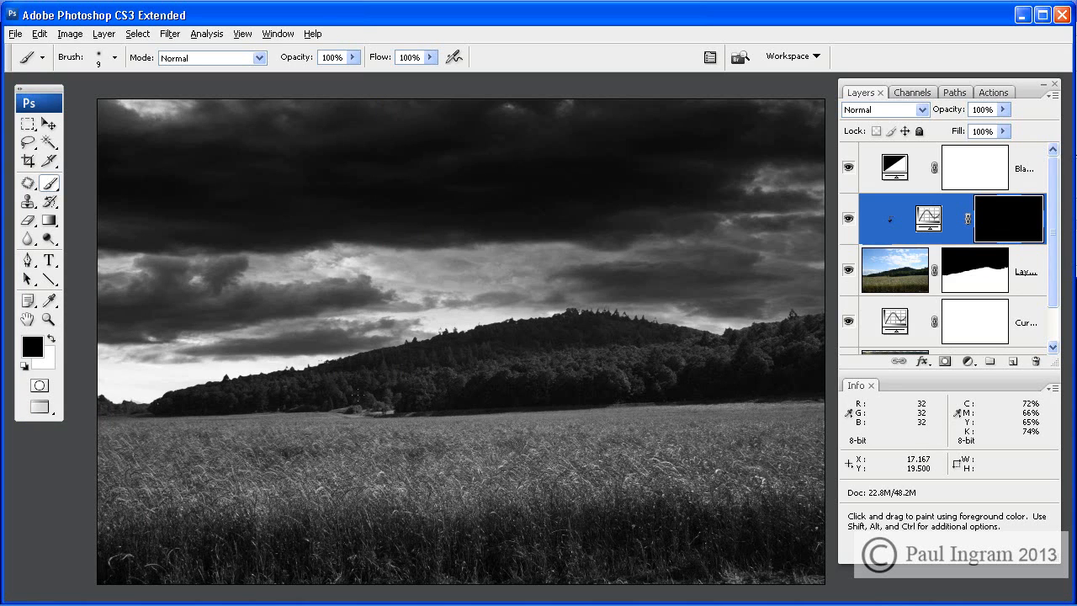
# - Set up the Pencil tool with a 125 px tip and white foreground for the clipped curve's mask
pyautogui.hotkey('shift', 'b')
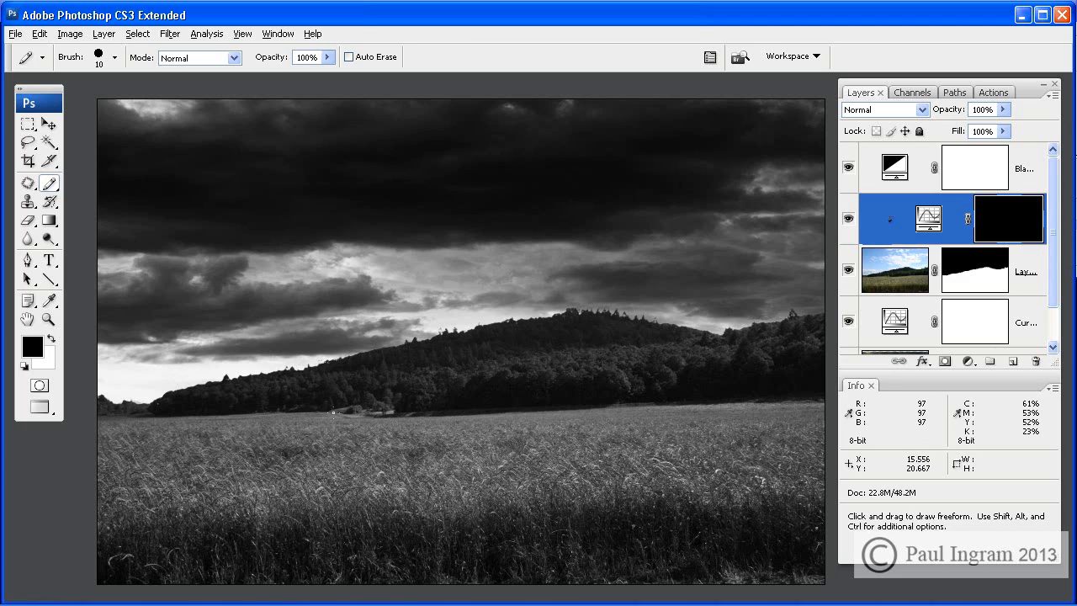
pyautogui.press(']')
pyautogui.press(']')
pyautogui.press(']')
pyautogui.press(']')
pyautogui.press(']')
pyautogui.press(']')
pyautogui.press(']')
pyautogui.press(']')
pyautogui.press(']')
pyautogui.press(']')
pyautogui.press(']')
pyautogui.press(']')
pyautogui.press(']')
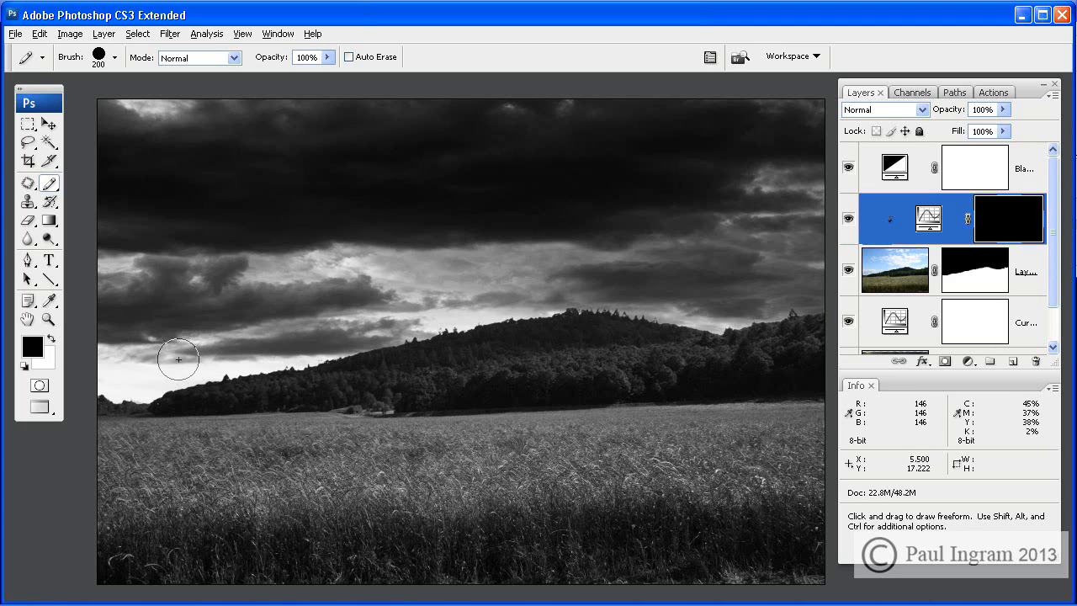
pyautogui.press('x')
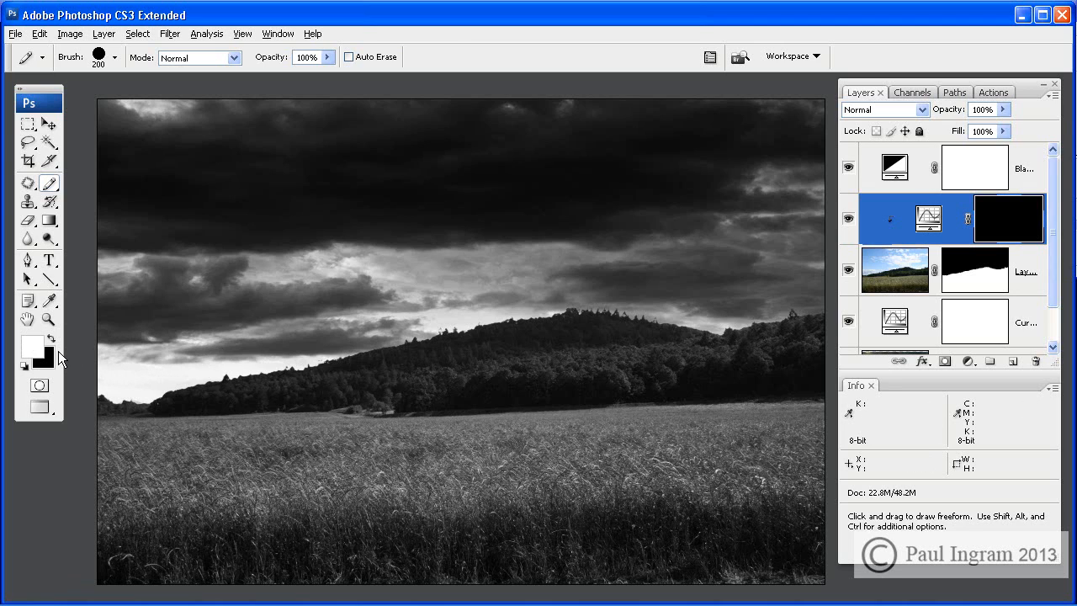
pyautogui.press('[')
pyautogui.press('[')
pyautogui.press('[')
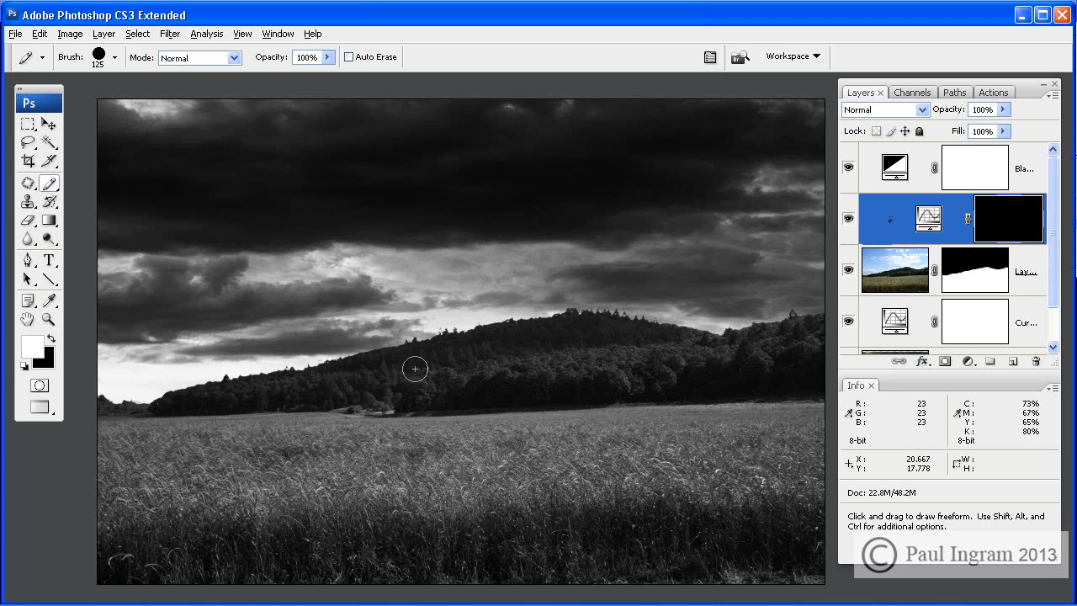
# - Try painting white over the wooded hillside on the curve's mask with the Pencil, at 100% and 0% hardness
pyautogui.moveTo(414, 376); pyautogui.dragTo(500, 371)
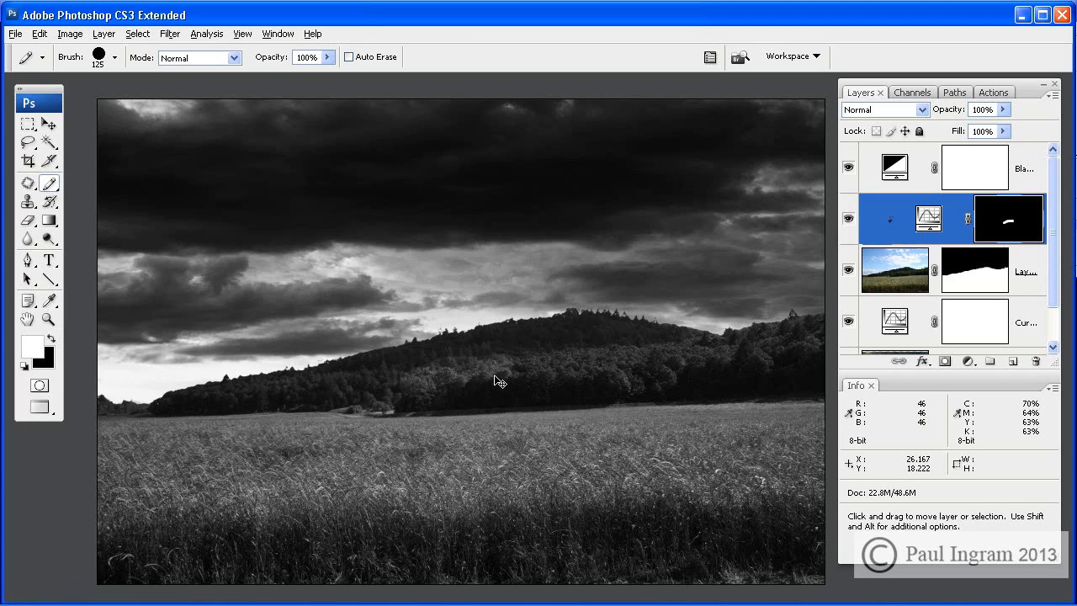
pyautogui.hotkey('ctrl', 'z')
pyautogui.rightClick(474, 358)
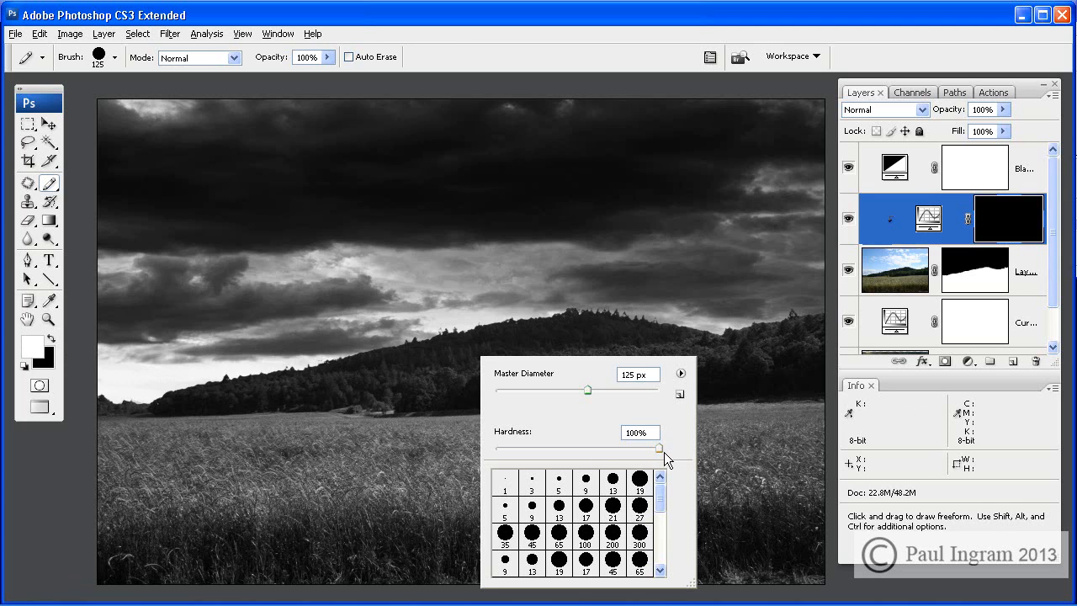
pyautogui.moveTo(659, 448); pyautogui.dragTo(502, 465)
pyautogui.press('Return')
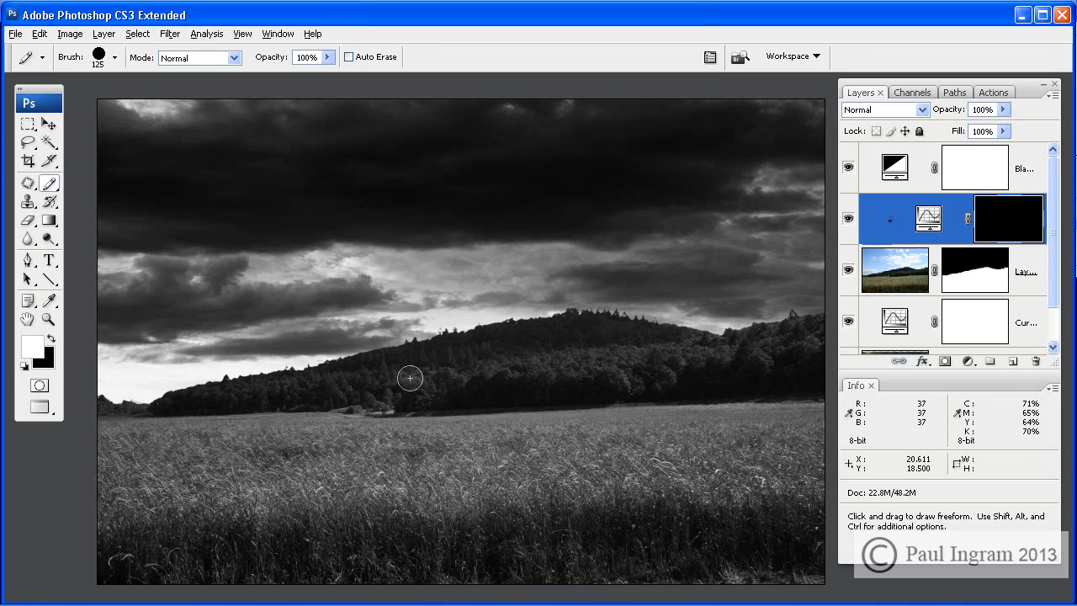
pyautogui.moveTo(413, 376); pyautogui.dragTo(531, 376)
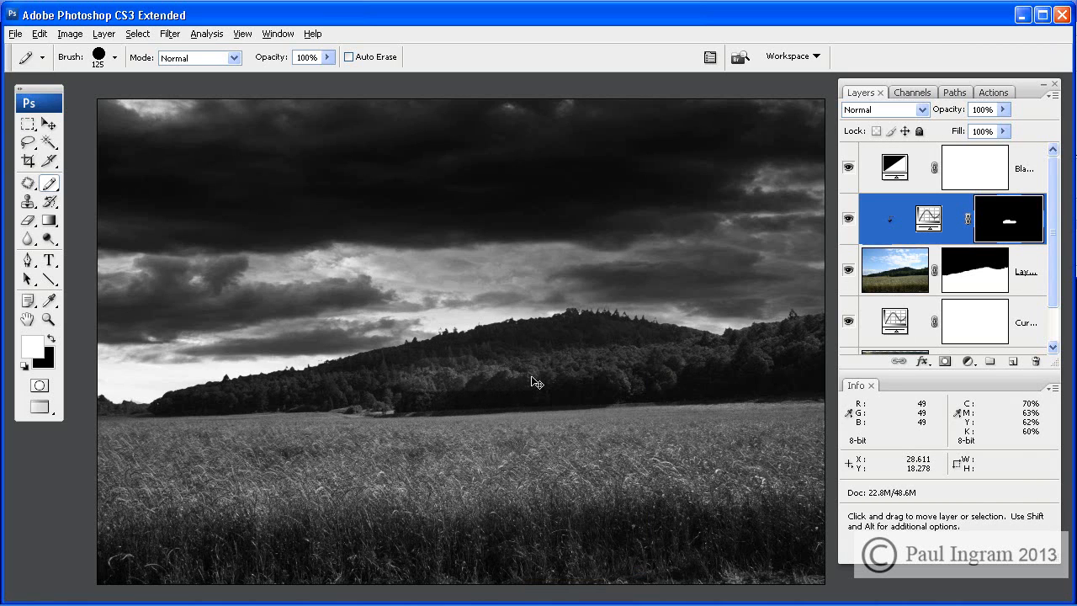
pyautogui.hotkey('ctrl', 'z')
# - Switch from the Pencil to the Brush tool and give it a soft 45 px tip
pyautogui.rightClick(510, 369)
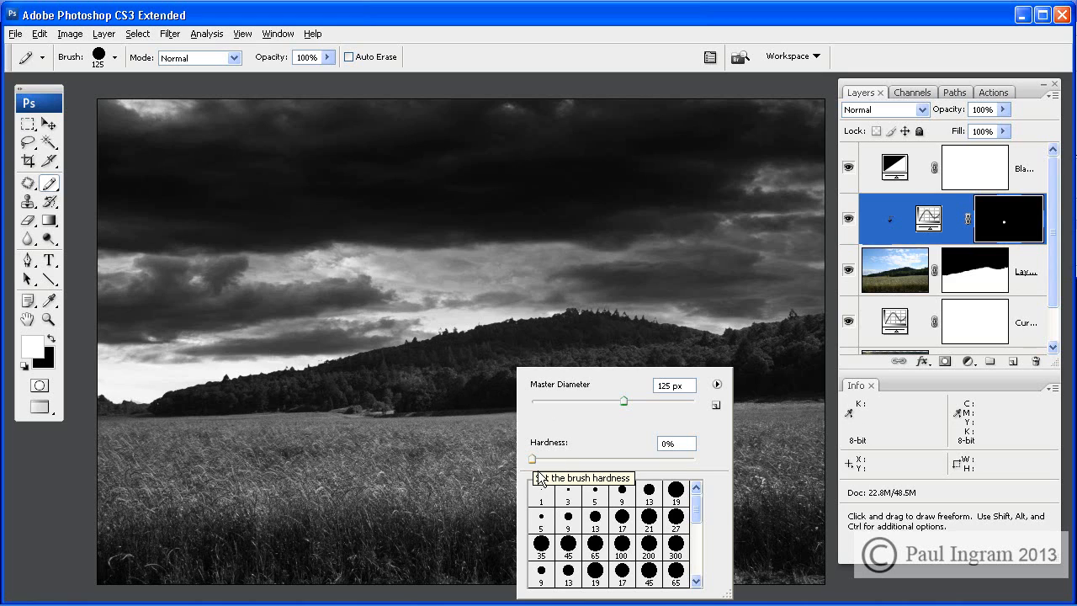
pyautogui.moveTo(541, 465)
pyautogui.mouseDown()
pyautogui.moveTo(637, 479)
pyautogui.moveTo(547, 472)
pyautogui.mouseUp()
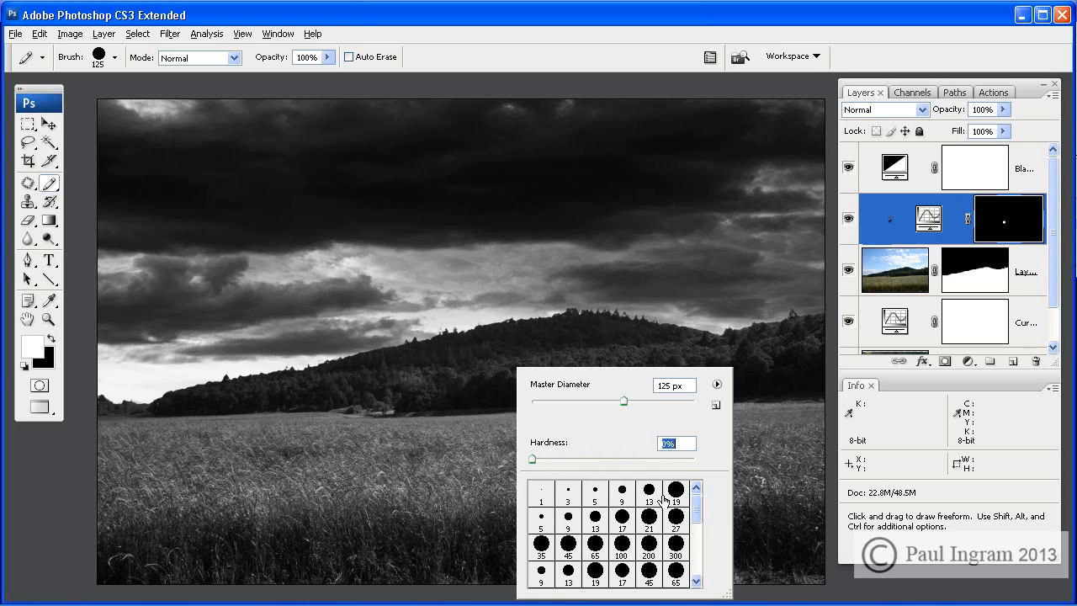
pyautogui.scroll(-2, 704, 510)
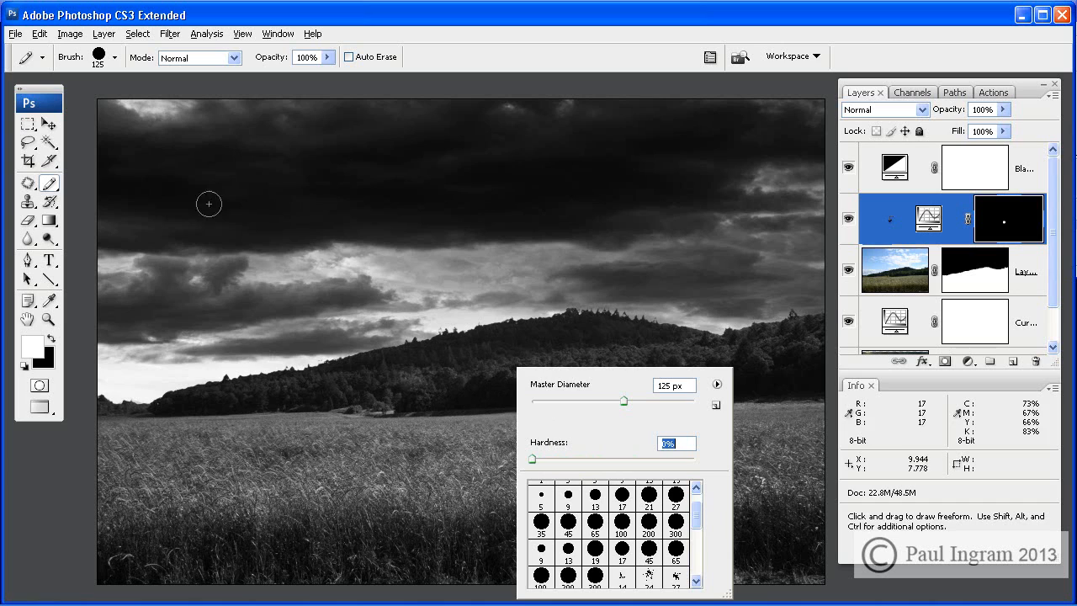
pyautogui.click(59, 191)
pyautogui.rightClick(59, 191)
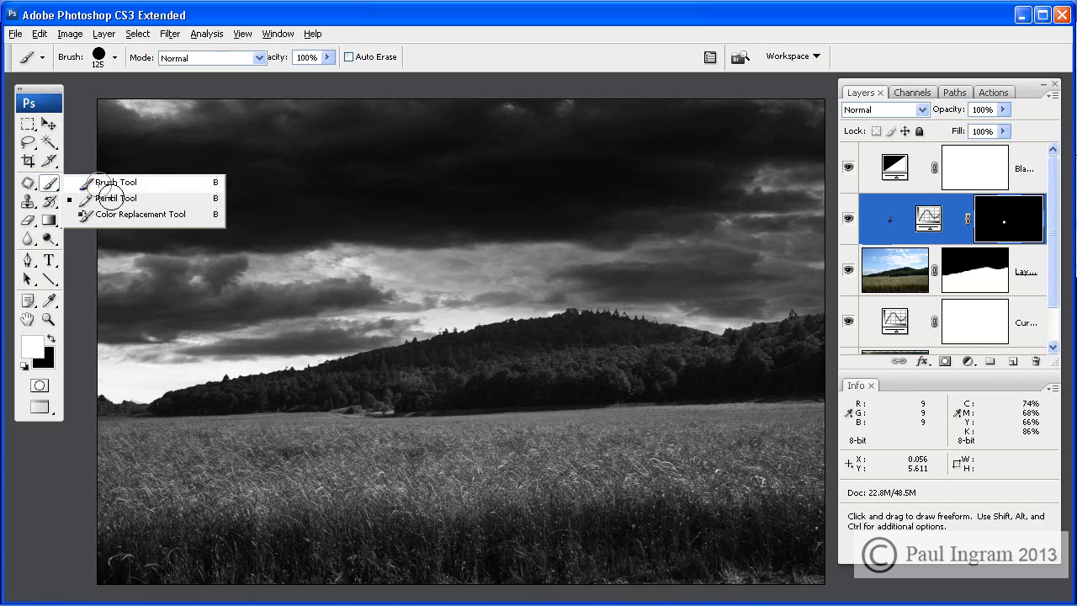
pyautogui.click(108, 176)
pyautogui.rightClick(477, 354)
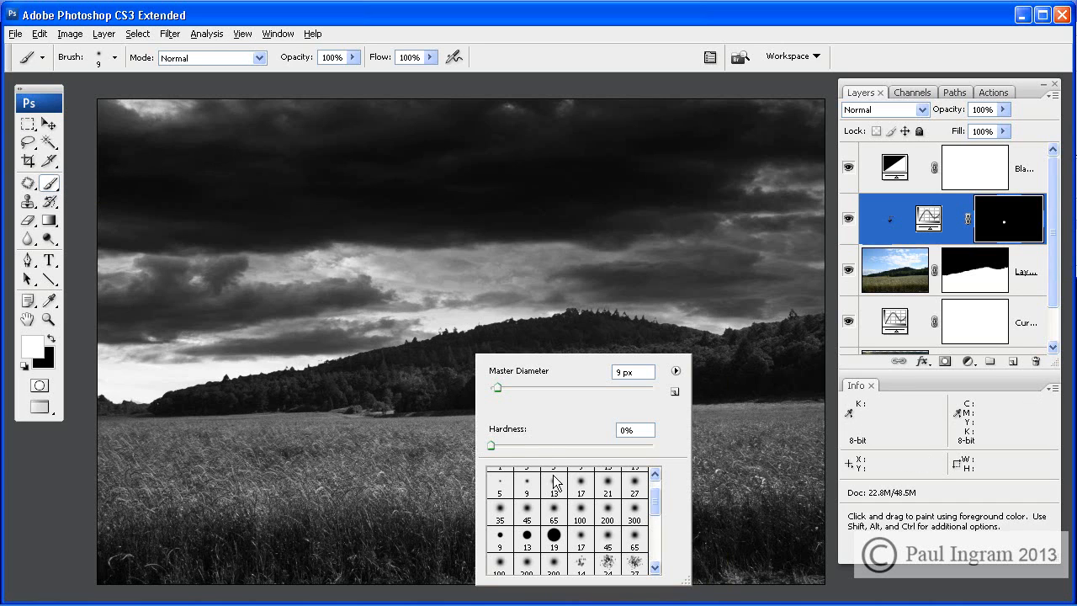
pyautogui.press('Return')
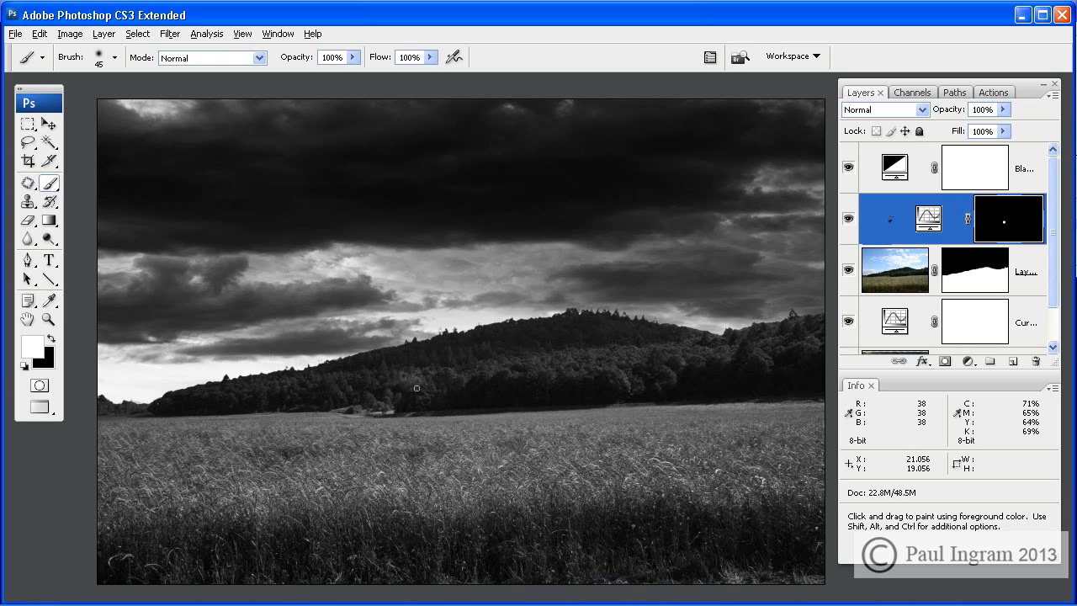
# - Enlarge the brush to 150 px and paint white along the wooded hillside on the clipped curve's mask
pyautogui.press(']')
pyautogui.press(']')
pyautogui.press(']')
pyautogui.press(']')
pyautogui.press(']')
pyautogui.press(']')
pyautogui.press('[')
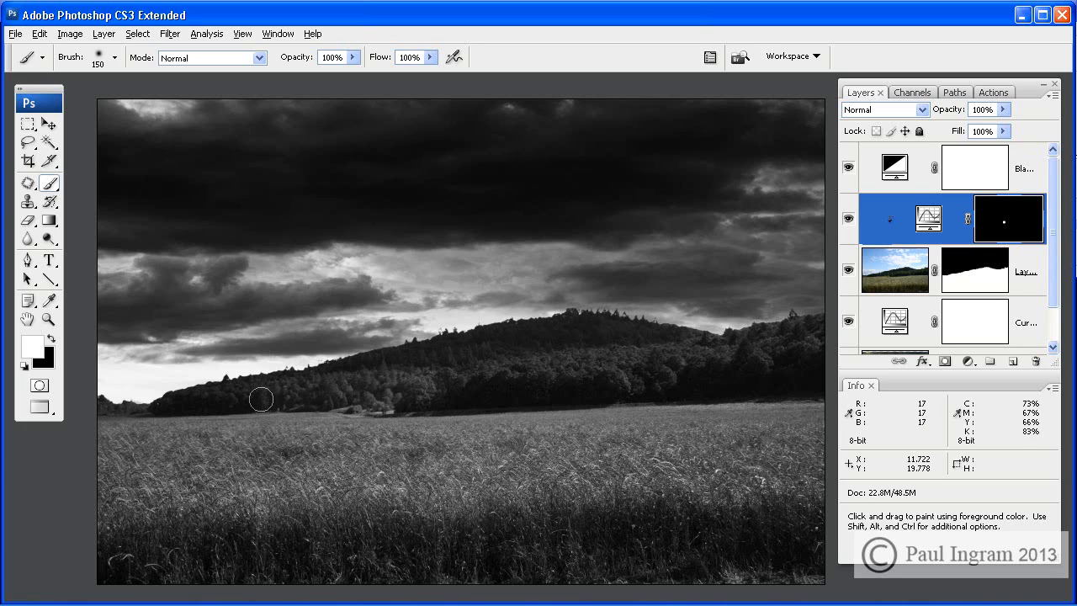
pyautogui.moveTo(450, 362)
pyautogui.mouseDown()
pyautogui.moveTo(621, 354)
pyautogui.moveTo(637, 377)
pyautogui.moveTo(701, 345)
pyautogui.moveTo(757, 348)
pyautogui.moveTo(815, 328)
pyautogui.mouseUp()
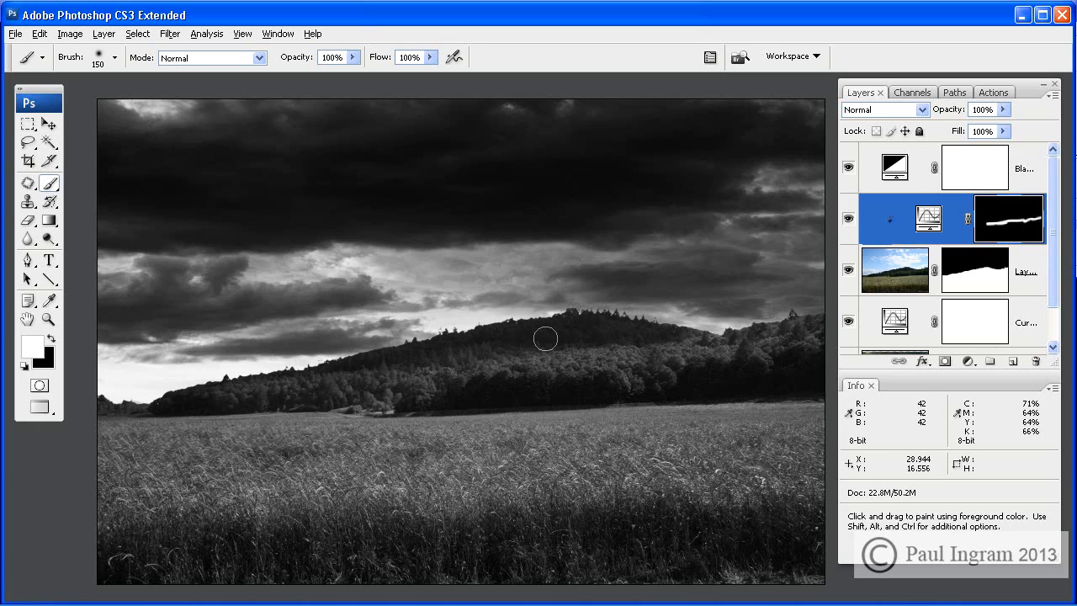
# - Lower the clipped curve's opacity to 60%, then compare the image with the black-and-white layer and the curve toggled off and on
pyautogui.click(958, 114)
pyautogui.click(1002, 109)
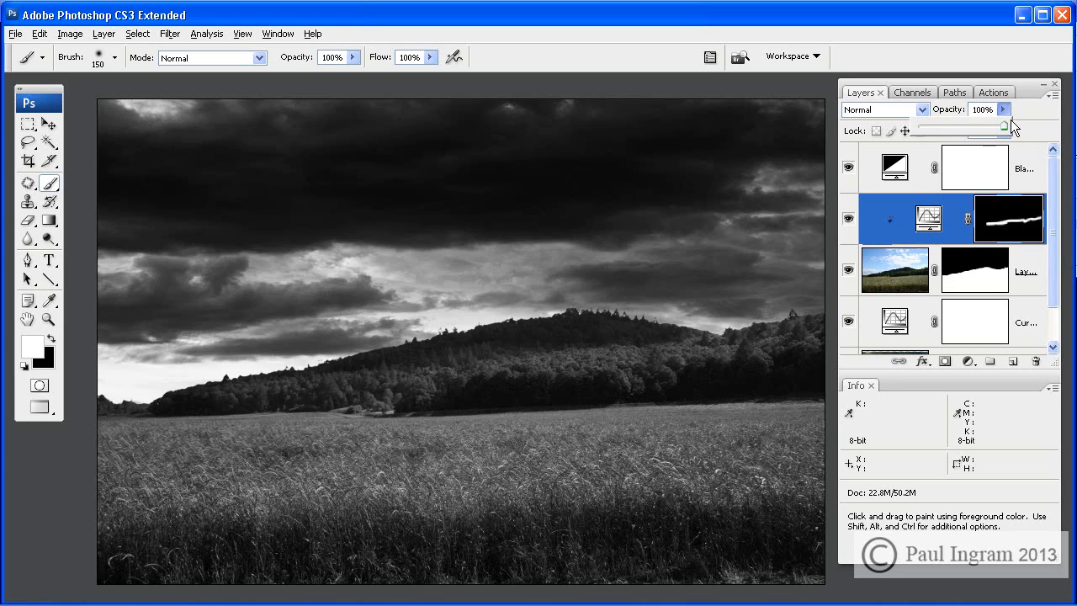
pyautogui.moveTo(1011, 130); pyautogui.dragTo(985, 137)
pyautogui.click(852, 170)
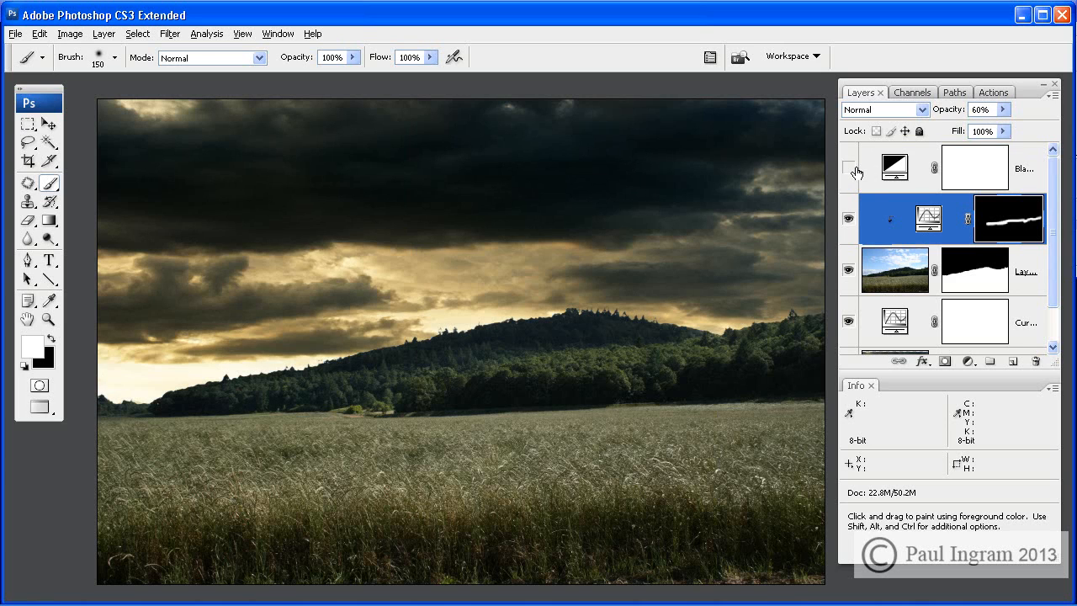
pyautogui.click(851, 170)
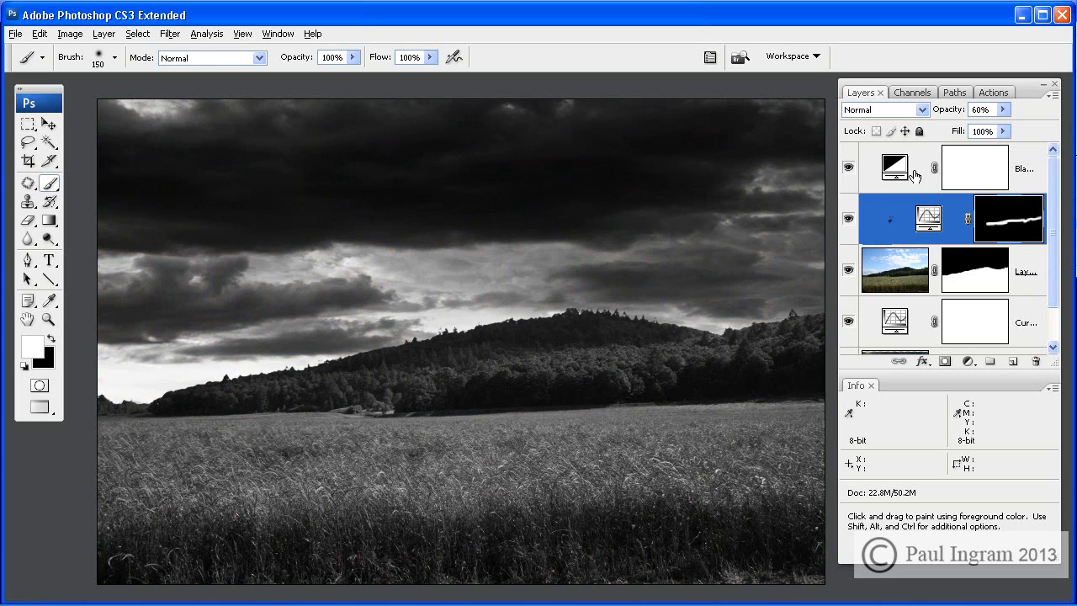
pyautogui.click(851, 219)
pyautogui.click(851, 220)
pyautogui.click(851, 219)
pyautogui.click(851, 220)
# - Reshape the clipped curve to output 184 at input 155 and output 107 at input 50
pyautogui.doubleClick(929, 218)
pyautogui.click(233, 178)
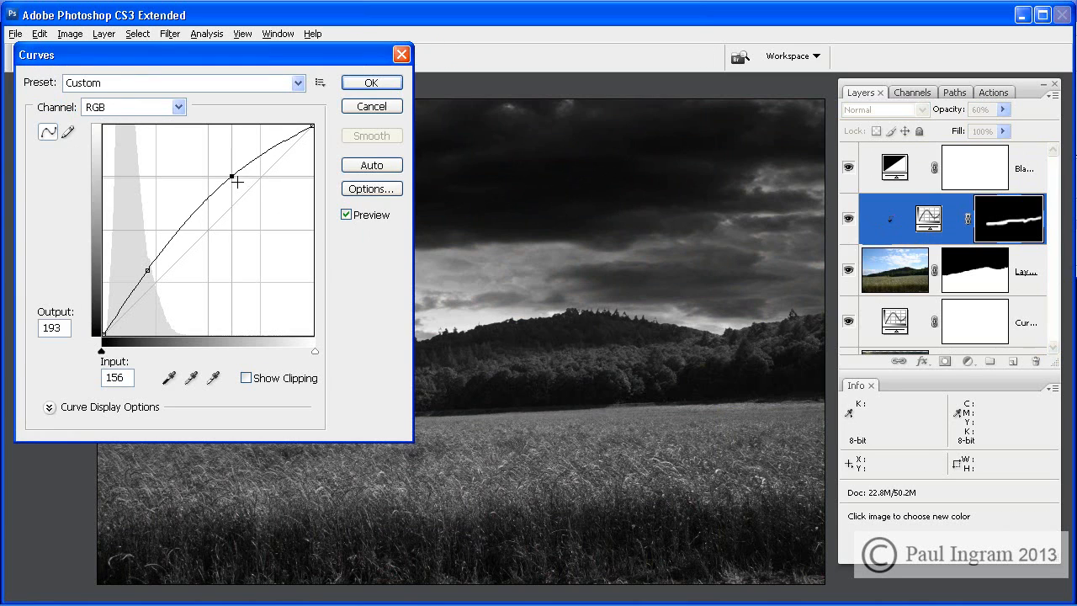
pyautogui.moveTo(238, 182)
pyautogui.mouseDown()
pyautogui.moveTo(234, 170)
pyautogui.moveTo(235, 190)
pyautogui.mouseUp()
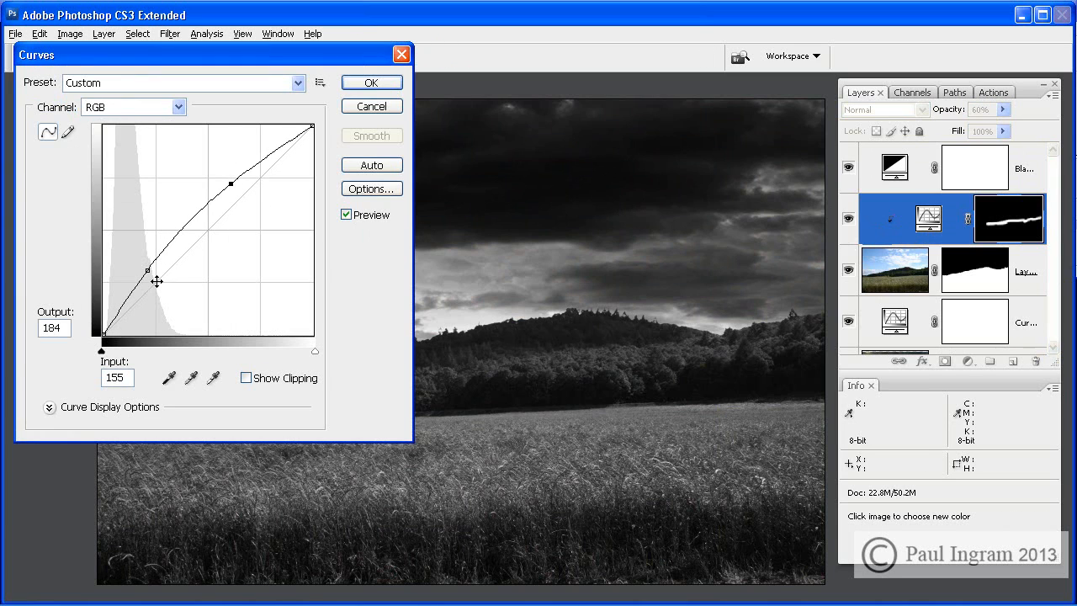
pyautogui.moveTo(148, 271)
pyautogui.mouseDown()
pyautogui.moveTo(154, 230)
pyautogui.moveTo(149, 250)
pyautogui.mouseUp()
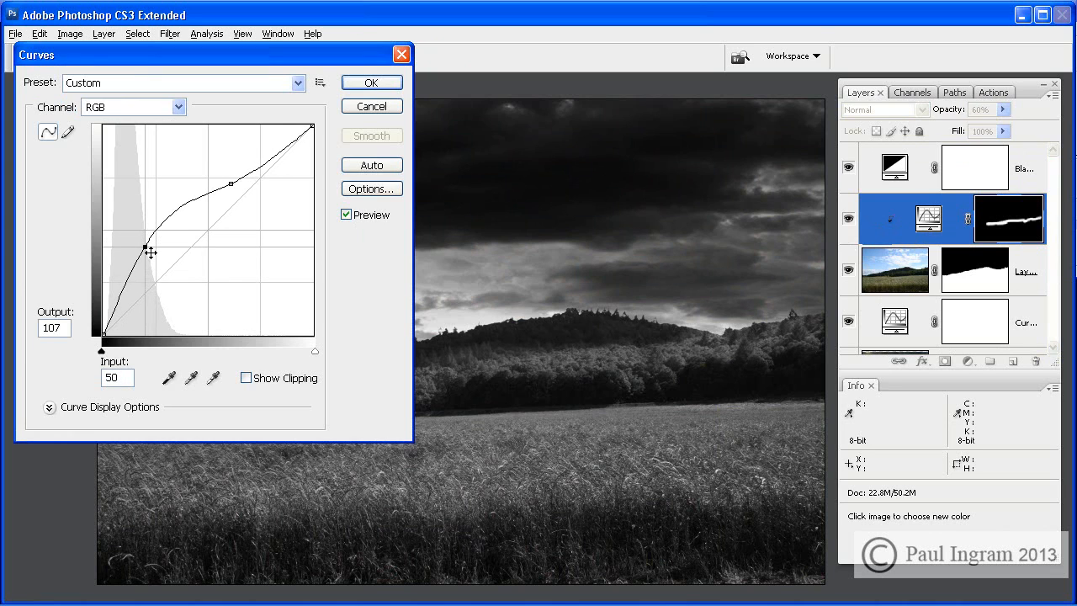
pyautogui.click(389, 82)
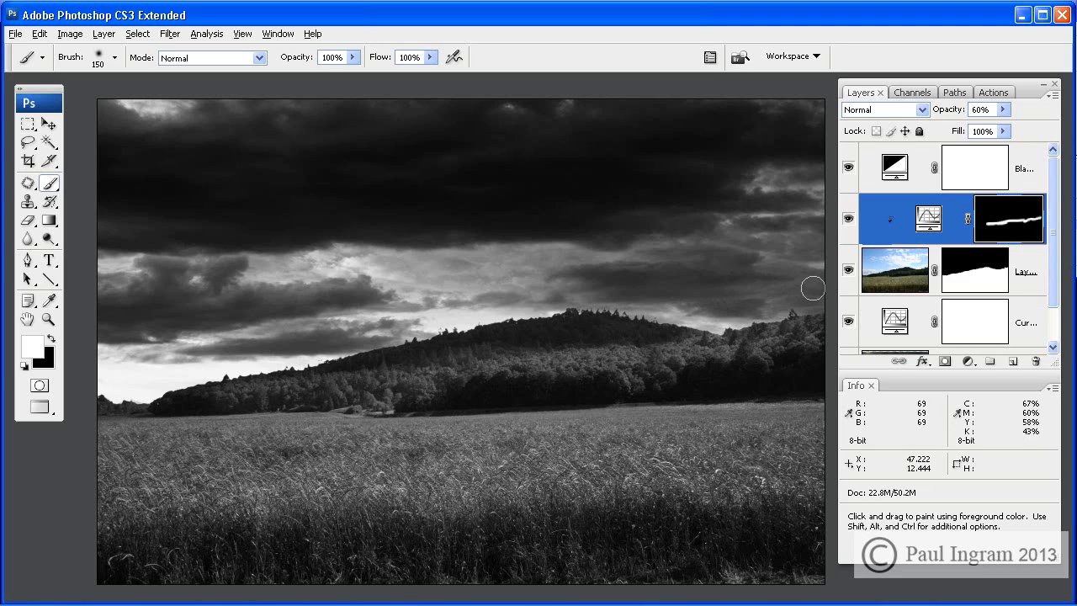
# - Rasterize the sky stock layer so it is no longer a smart object
pyautogui.scroll(-1, 1053, 291)
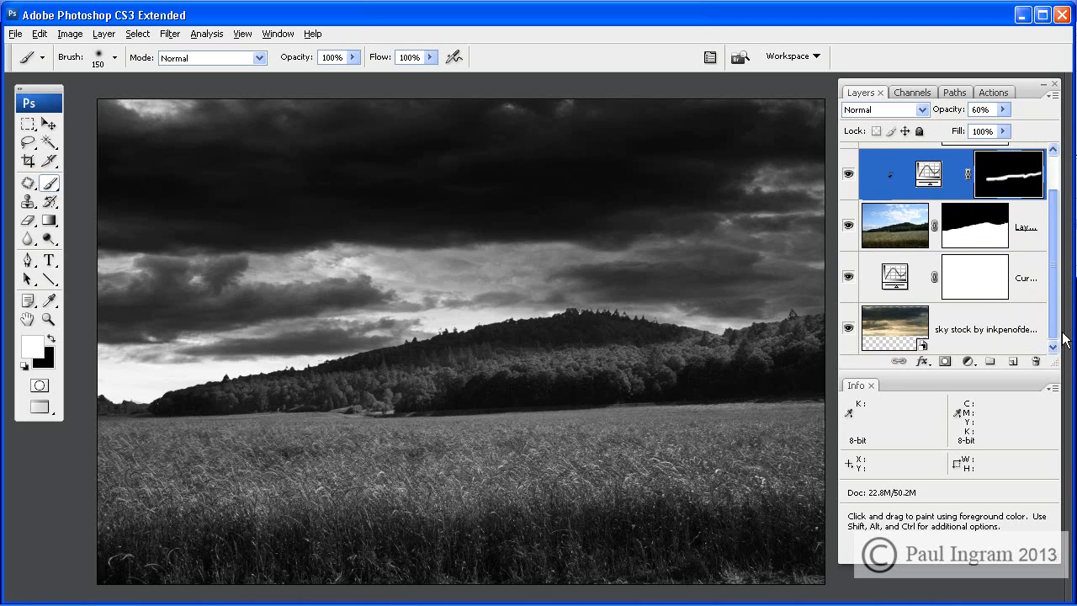
pyautogui.click(929, 330)
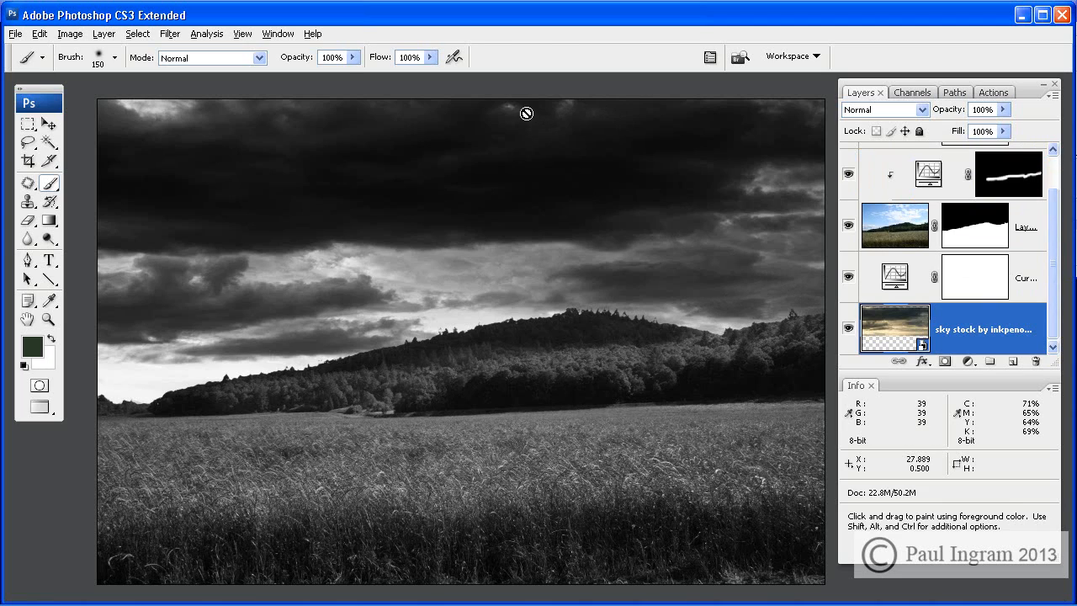
pyautogui.press('v')
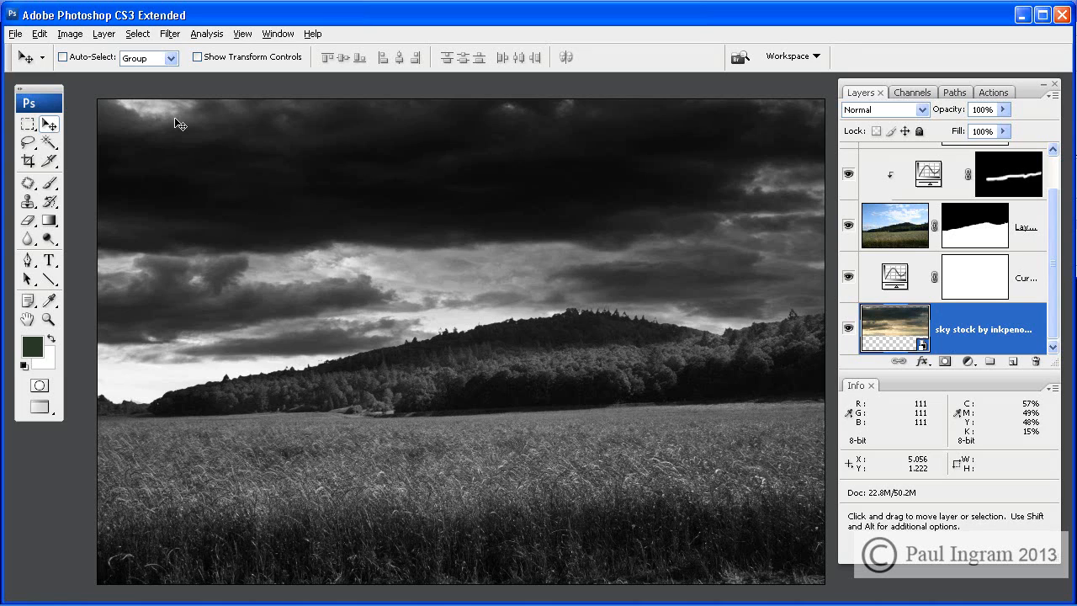
pyautogui.hotkey('ctrl', '-')
pyautogui.hotkey('ctrl', '-')
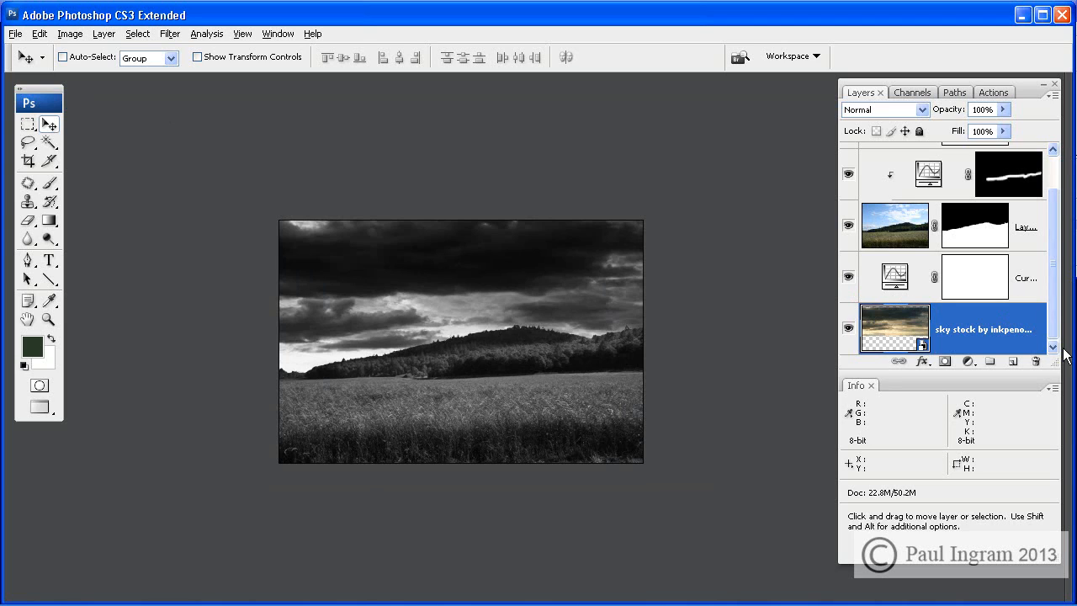
pyautogui.moveTo(1061, 368); pyautogui.dragTo(1062, 380)
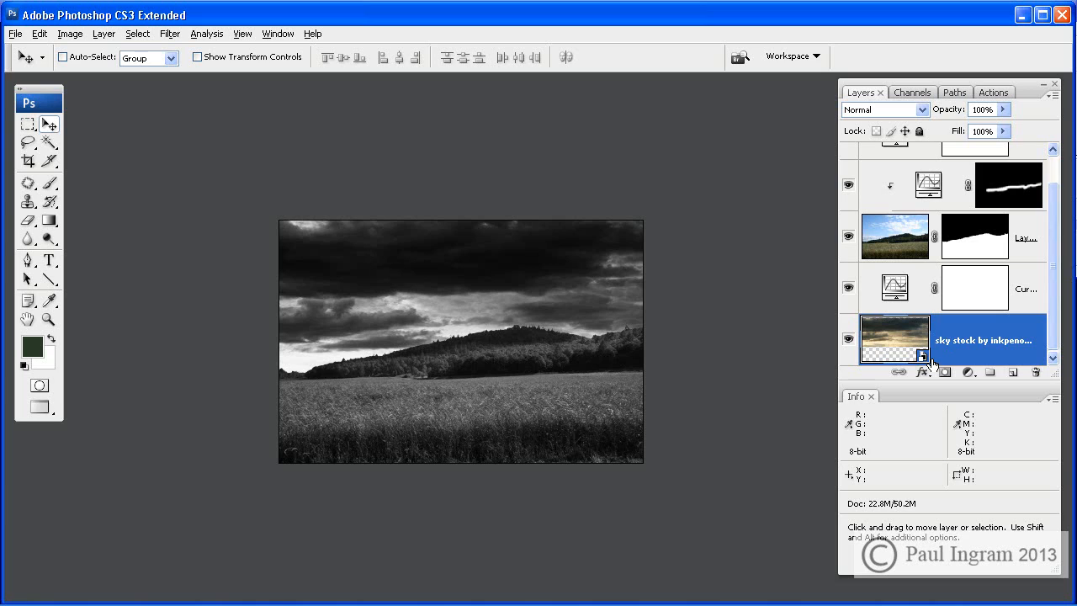
pyautogui.rightClick(964, 341)
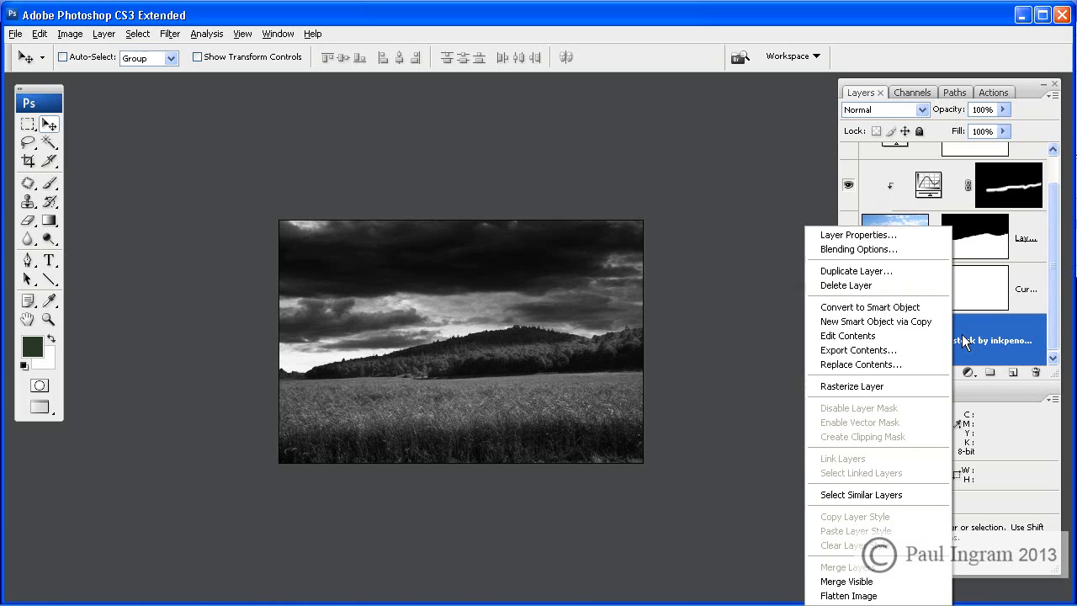
pyautogui.click(897, 388)
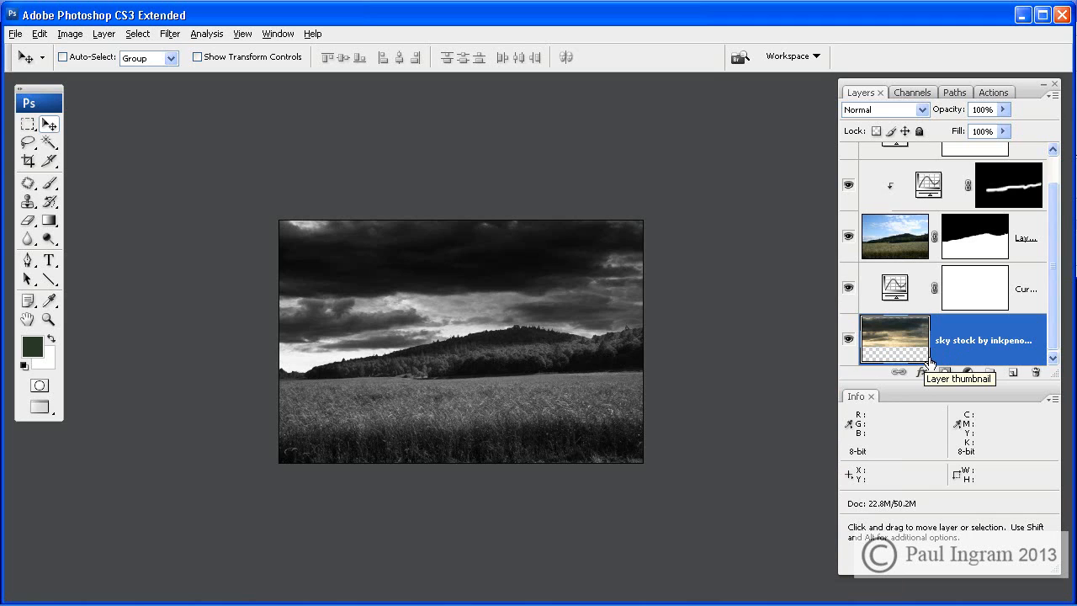
# - Distort the sky in perspective by widening its upper edge, to about 140.6% width and 104.7% height
pyautogui.hotkey('ctrl', 't')
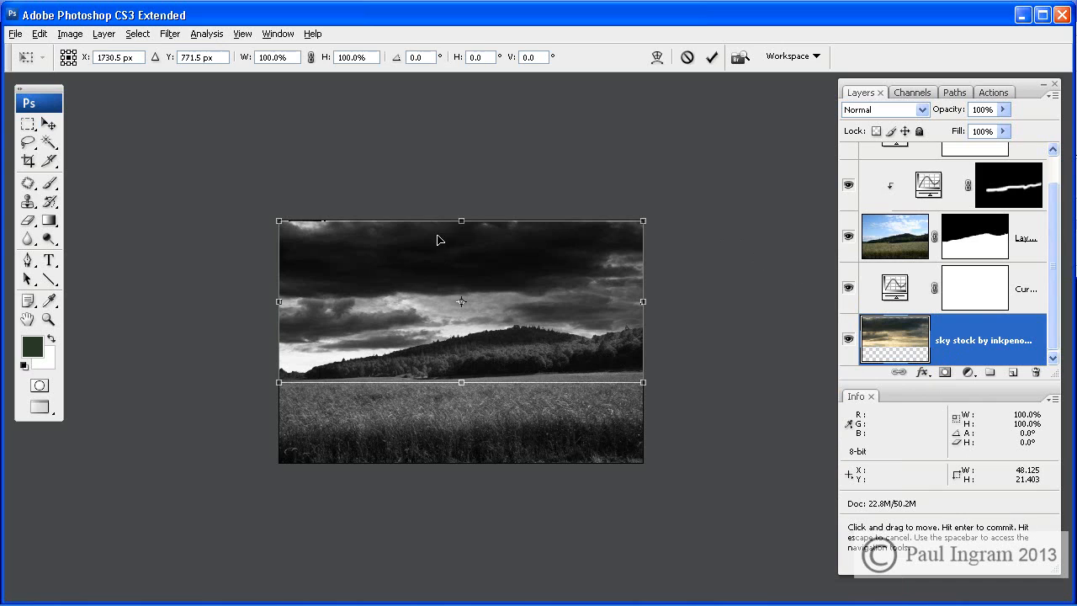
pyautogui.moveTo(278, 220); pyautogui.dragTo(208, 221)
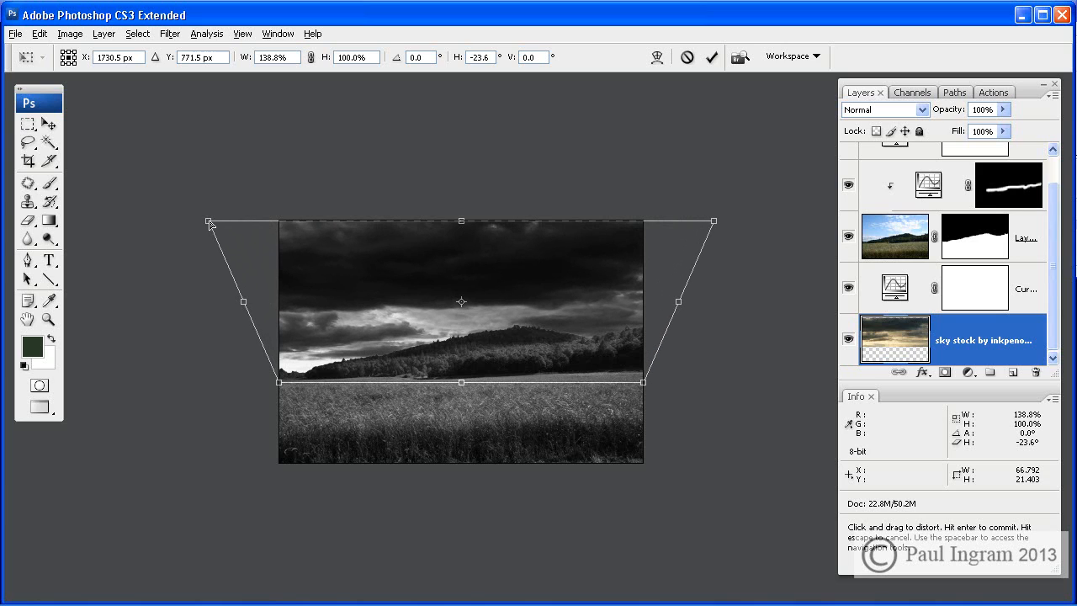
pyautogui.moveTo(464, 223); pyautogui.dragTo(463, 216)
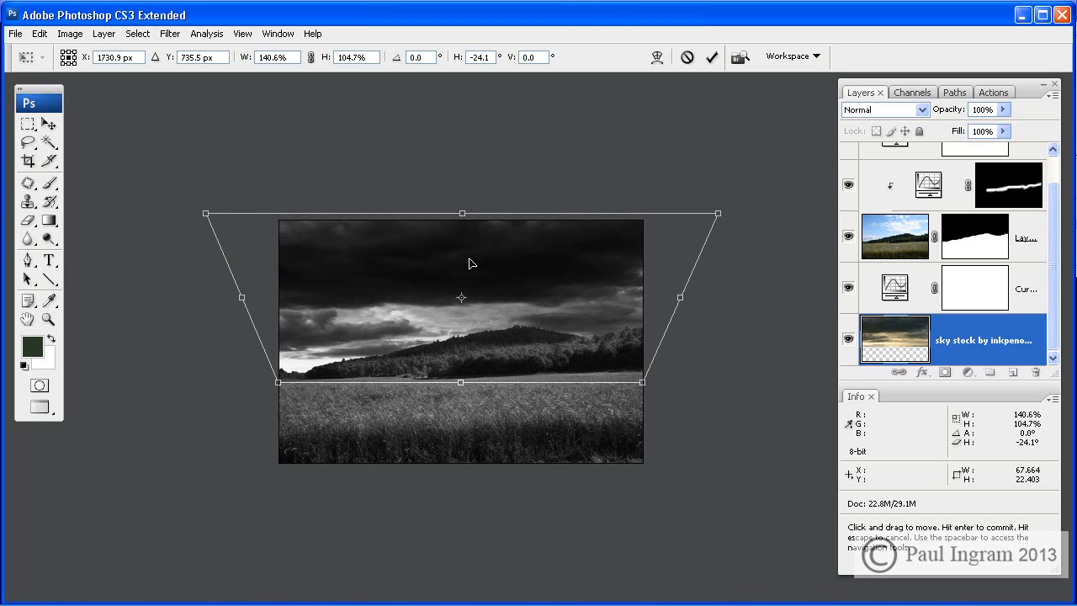
pyautogui.press('Return')
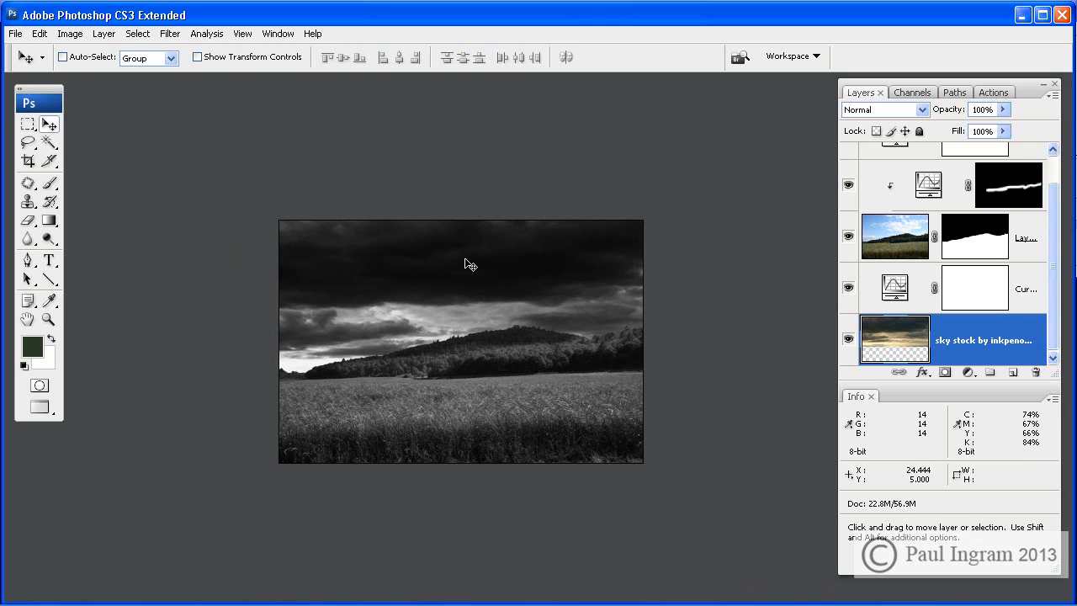
pyautogui.hotkey('ctrl', '+')
pyautogui.hotkey('ctrl', '+')
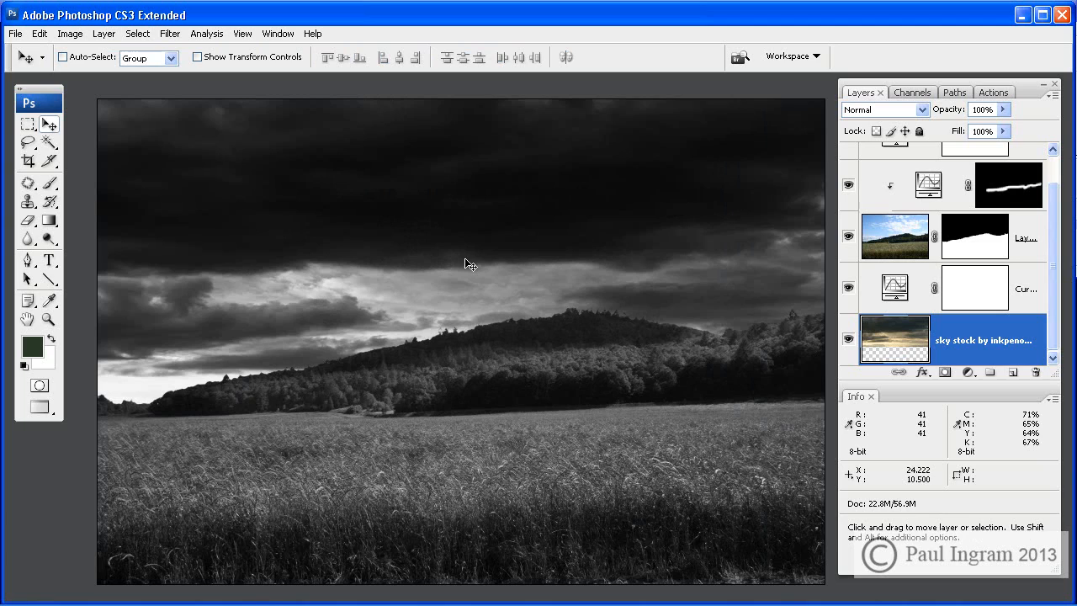
pyautogui.hotkey('ctrl', '-')
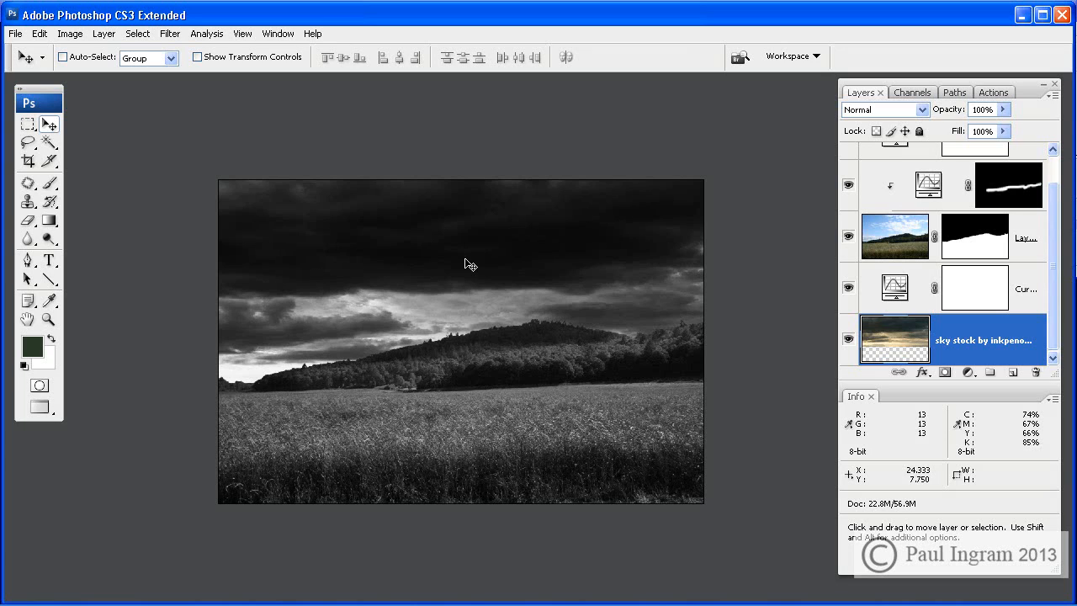
# - Flatten all the layers into a single background image
pyautogui.moveTo(1052, 210); pyautogui.dragTo(1064, 177)
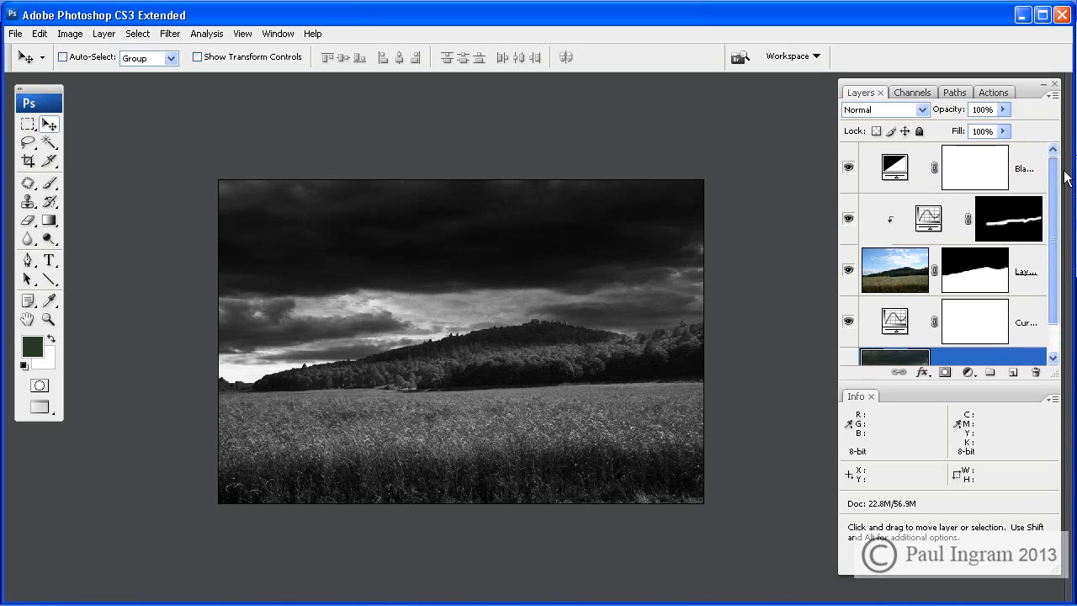
pyautogui.click(104, 34)
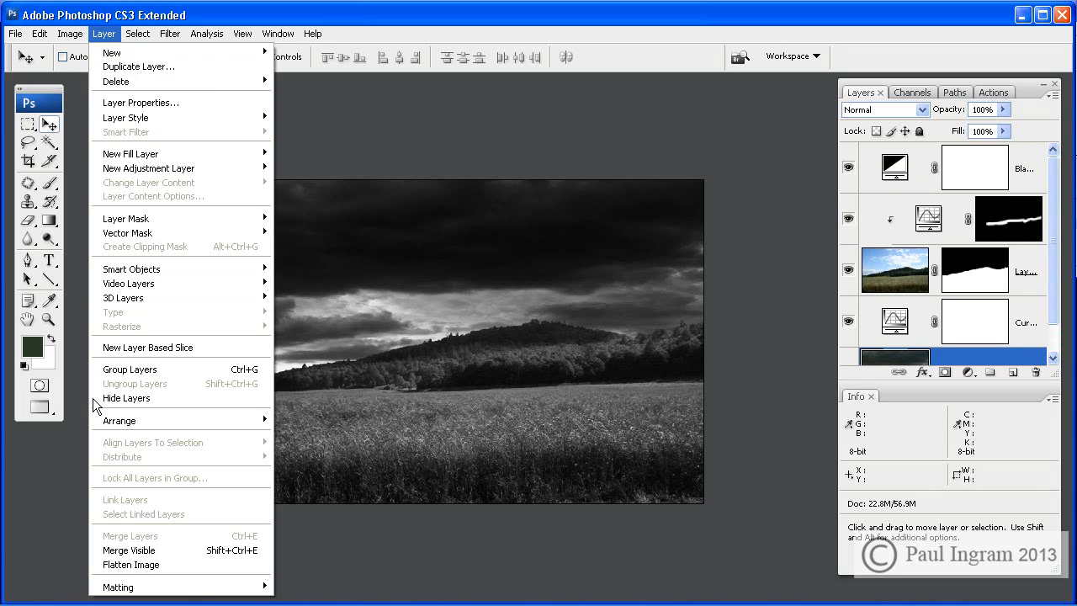
pyautogui.click(137, 565)
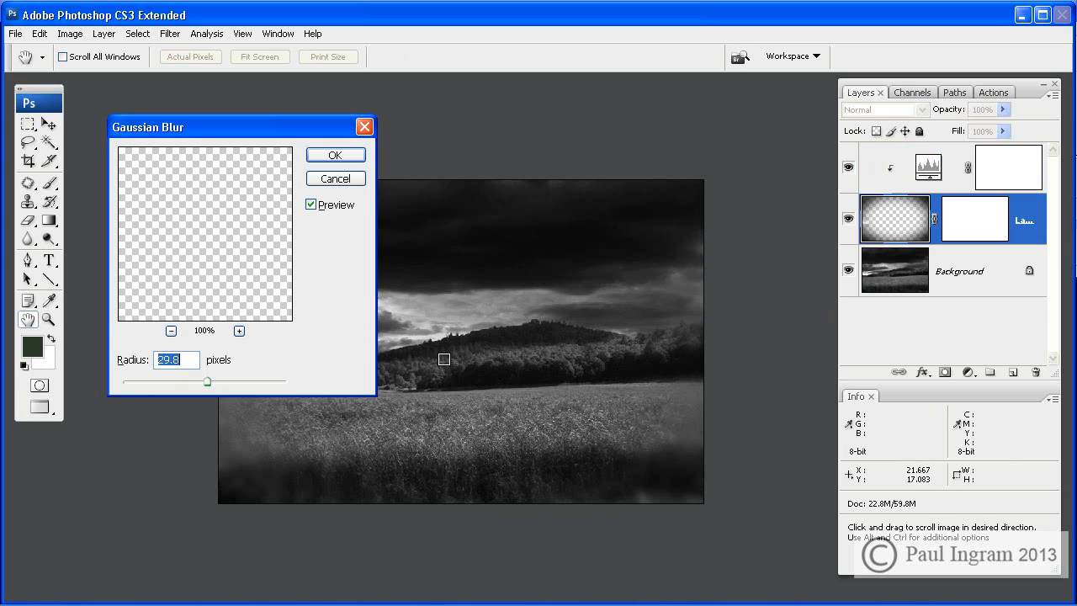
# - Apply a minimal Gaussian Blur to the vignette layer, and target its mask with the Brush tool and default colours
pyautogui.moveTo(208, 383); pyautogui.dragTo(123, 407)
pyautogui.click(335, 155)
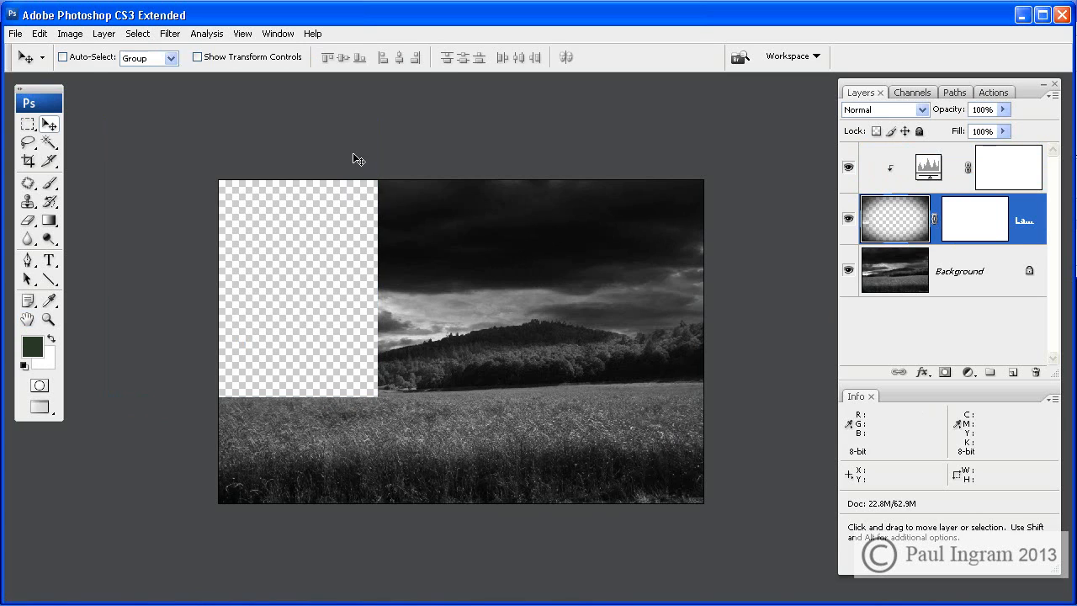
pyautogui.click(974, 218)
pyautogui.press('b')
pyautogui.press('d')
# - Darken the midtones of the vignette's clipped Levels adjustment and flatten the image
pyautogui.doubleClick(928, 167)
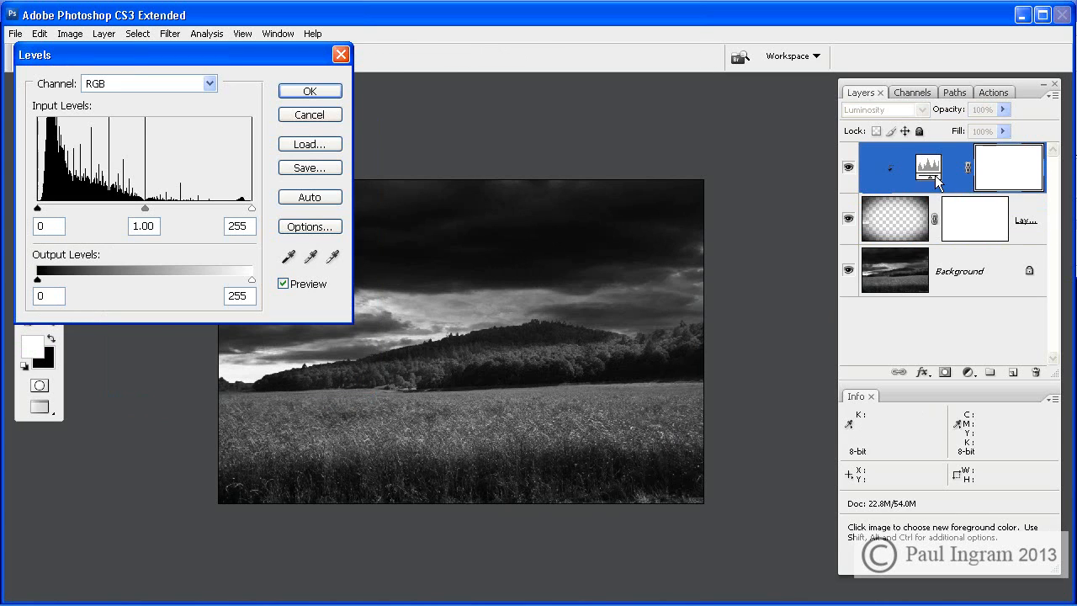
pyautogui.moveTo(152, 216); pyautogui.dragTo(191, 218)
pyautogui.click(291, 95)
pyautogui.press('b')
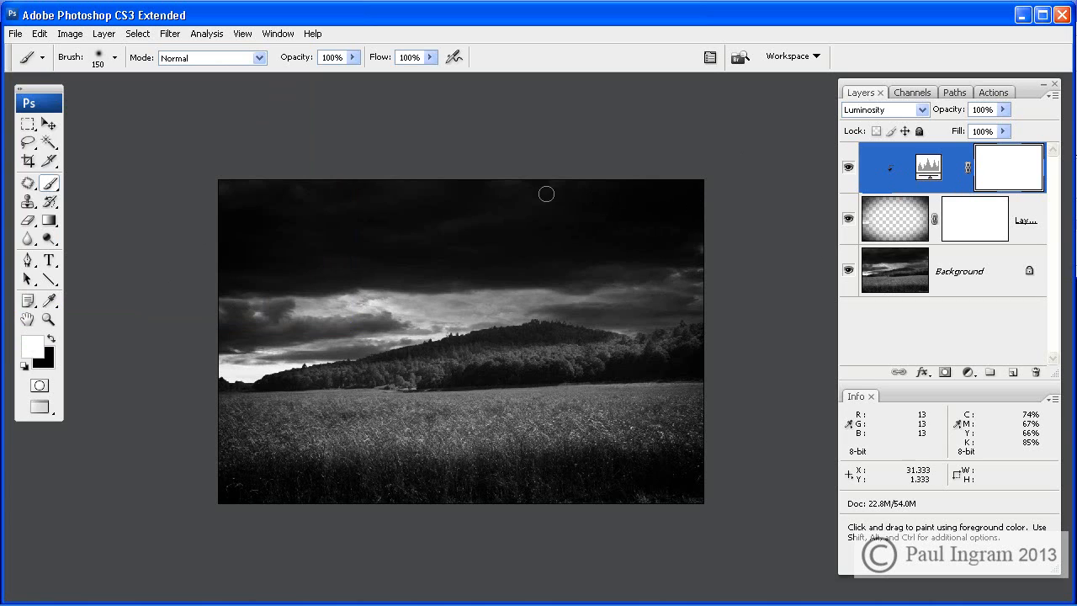
pyautogui.click(70, 34)
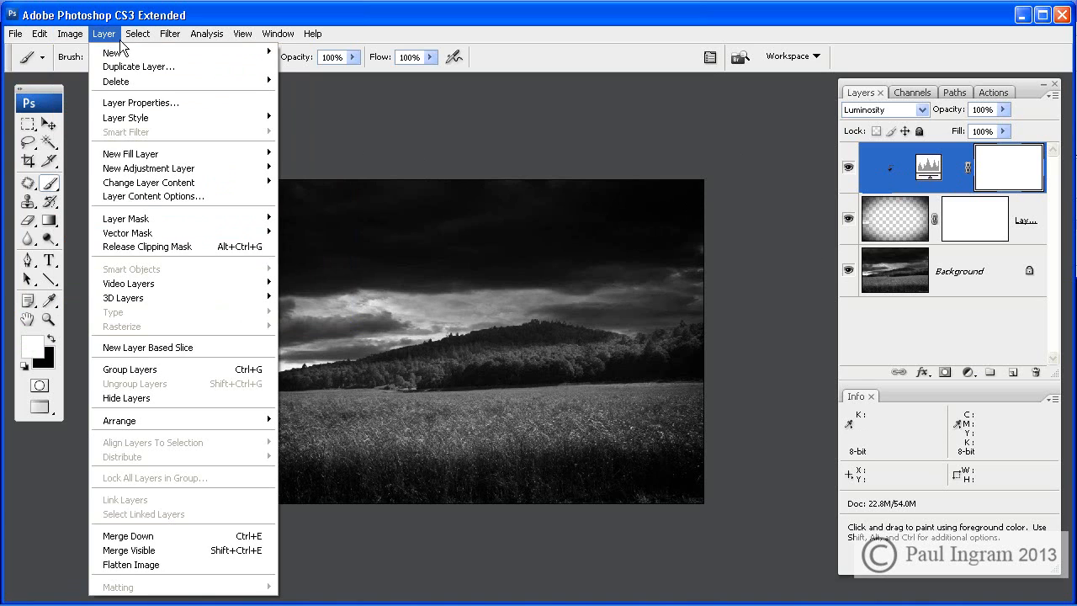
pyautogui.click(130, 565)
# - Add a Curves layer with the white point pulled in and highlights raised to about 196 at input 169, and compare before and after
pyautogui.click(968, 372)
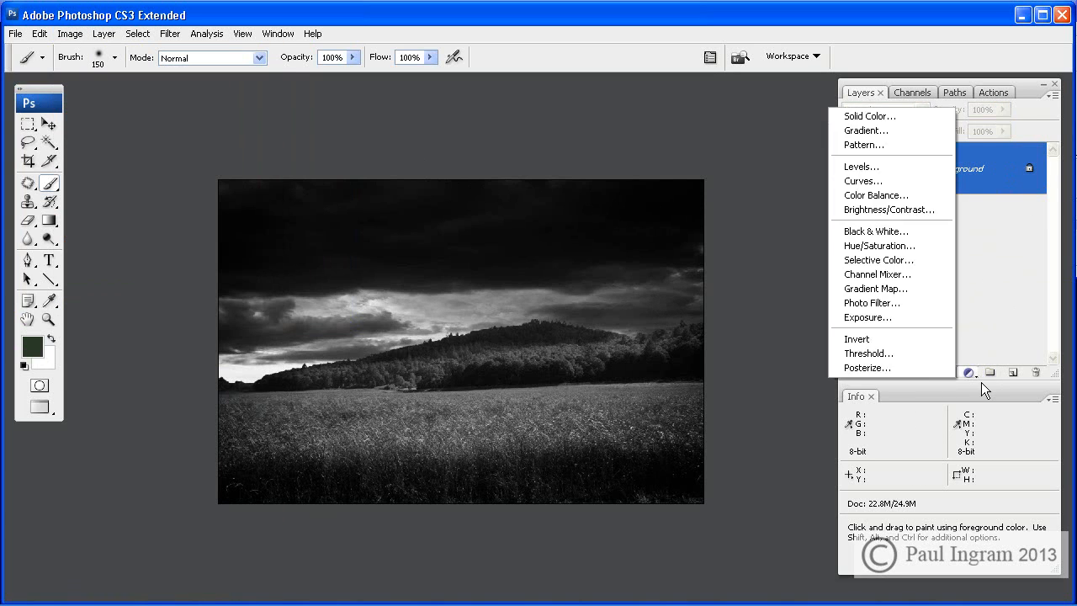
pyautogui.click(864, 181)
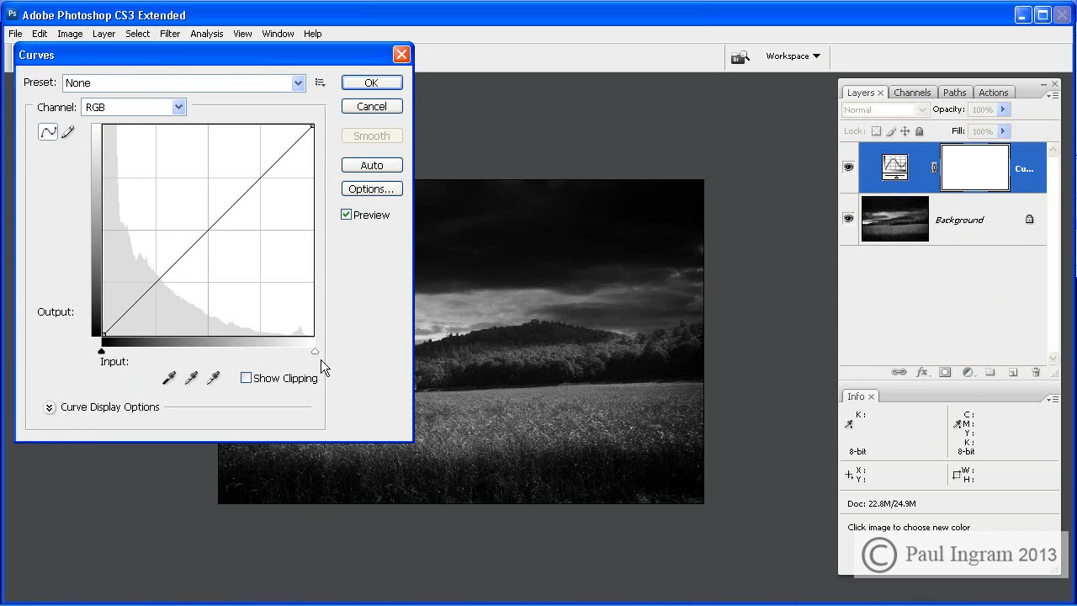
pyautogui.moveTo(314, 352); pyautogui.dragTo(304, 352)
pyautogui.moveTo(239, 193)
pyautogui.mouseDown()
pyautogui.moveTo(249, 169)
pyautogui.moveTo(248, 180)
pyautogui.mouseUp()
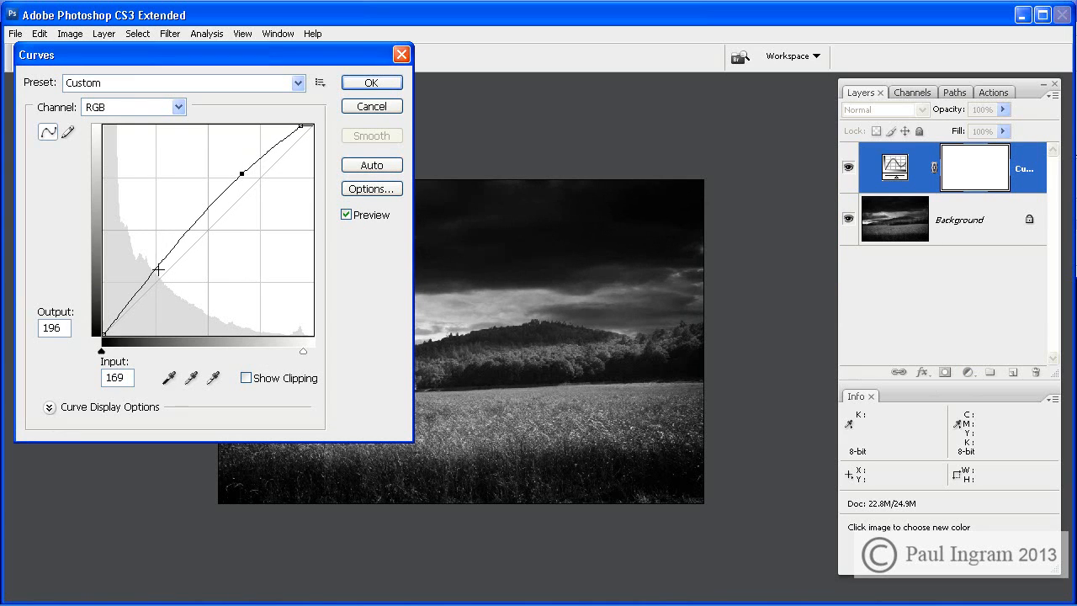
pyautogui.moveTo(165, 277); pyautogui.dragTo(165, 277)
pyautogui.moveTo(244, 178); pyautogui.dragTo(243, 175)
pyautogui.click(392, 84)
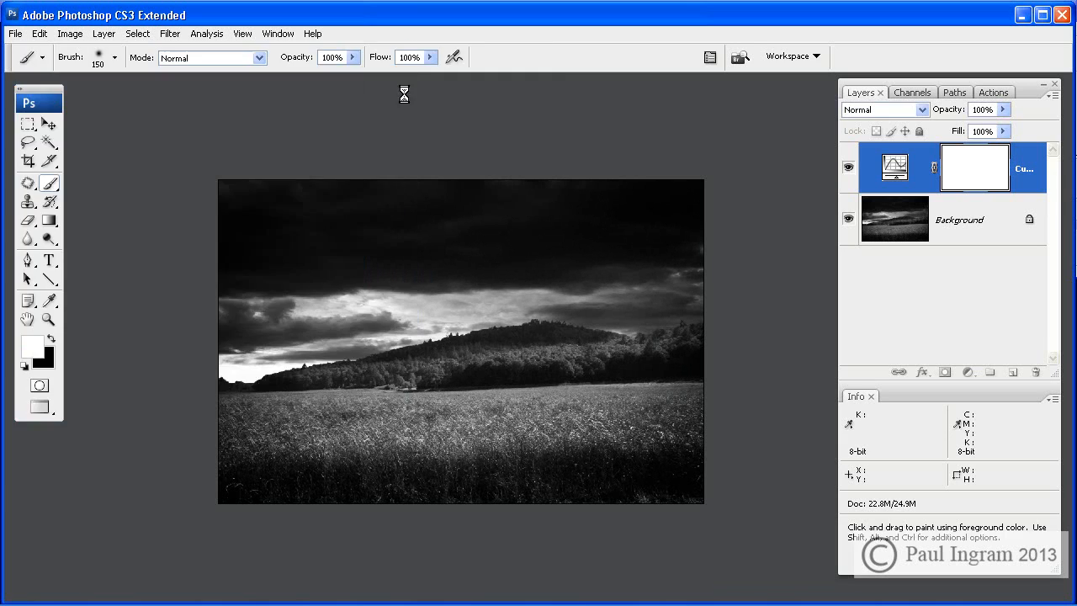
pyautogui.click(849, 169)
pyautogui.click(849, 169)
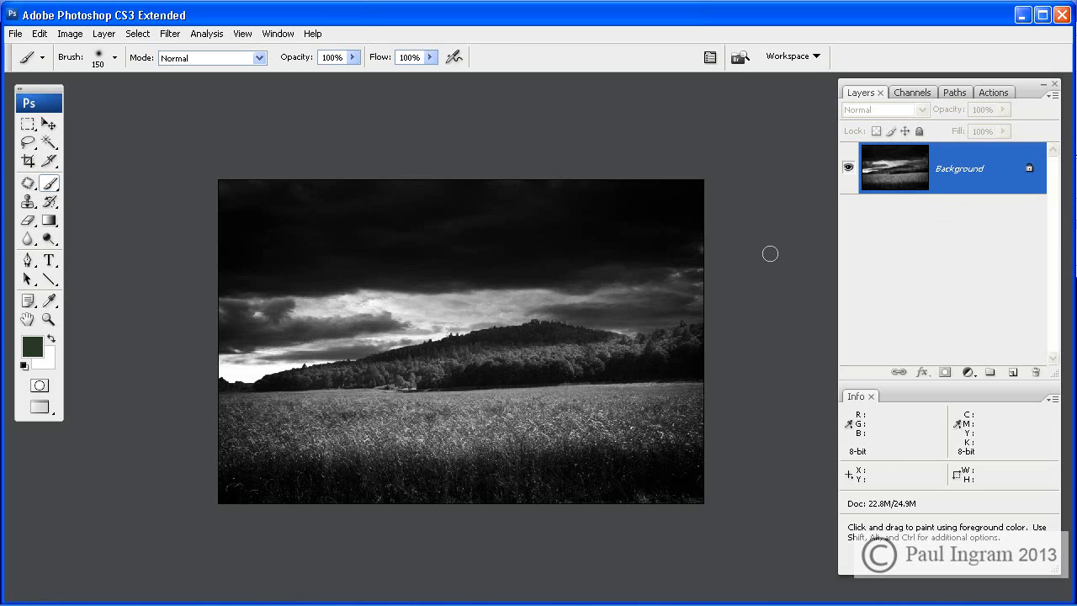
pyautogui.press('space')
pyautogui.moveTo(541, 455); pyautogui.dragTo(537, 334)
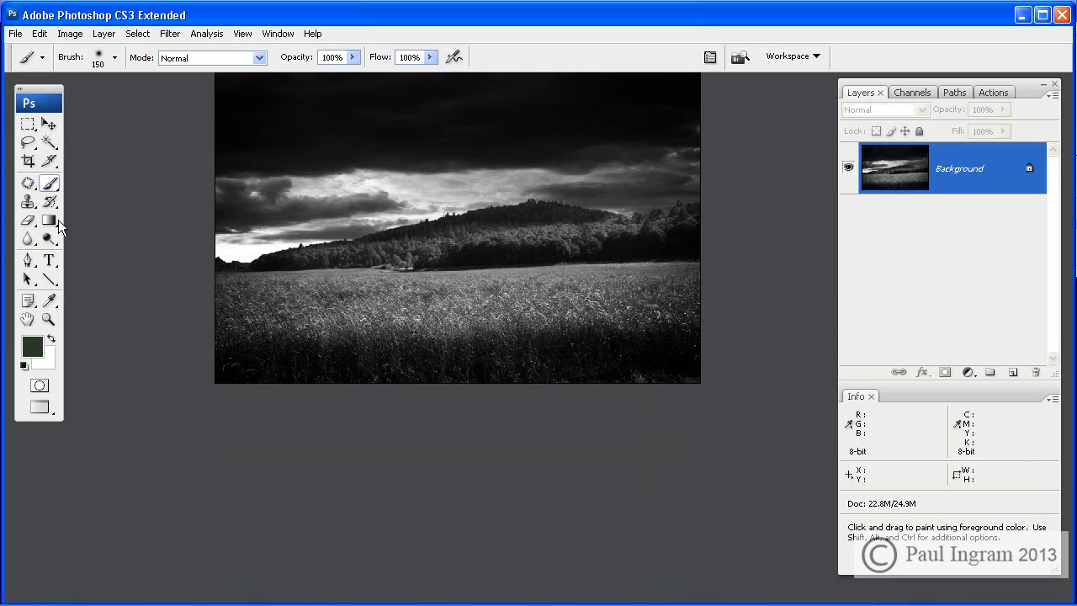
# - Darken the bottom edge of the field across its full width with the Burn tool
pyautogui.click(56, 245)
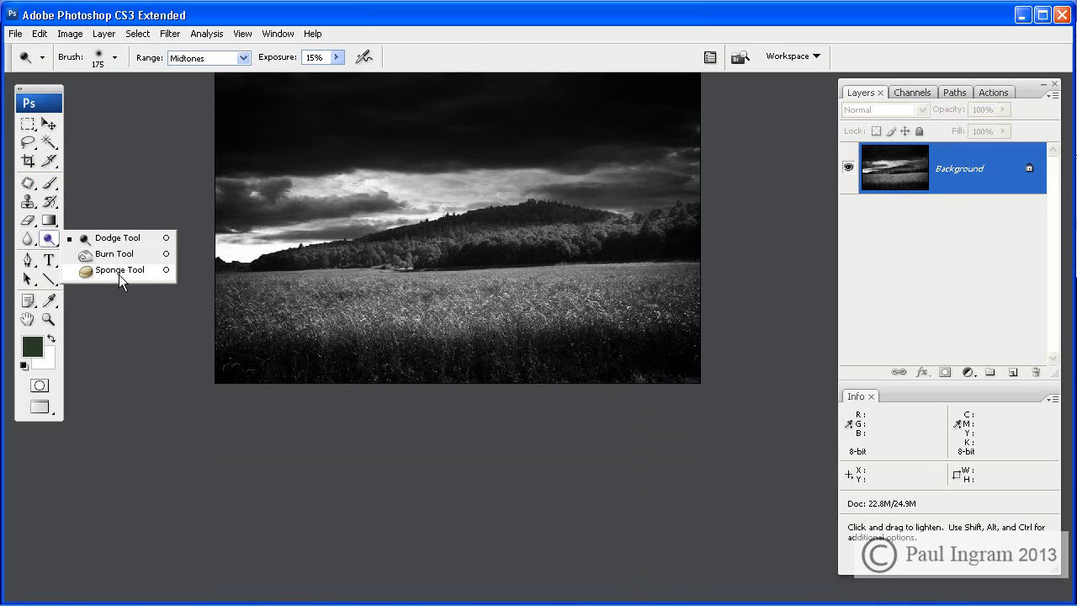
pyautogui.click(113, 253)
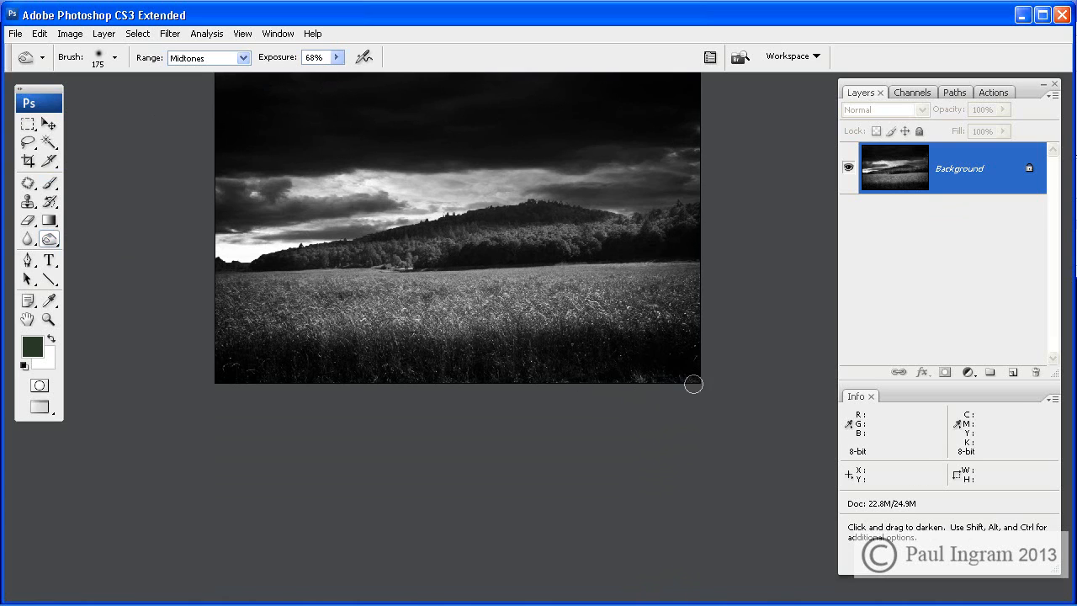
pyautogui.moveTo(655, 379); pyautogui.dragTo(202, 378)
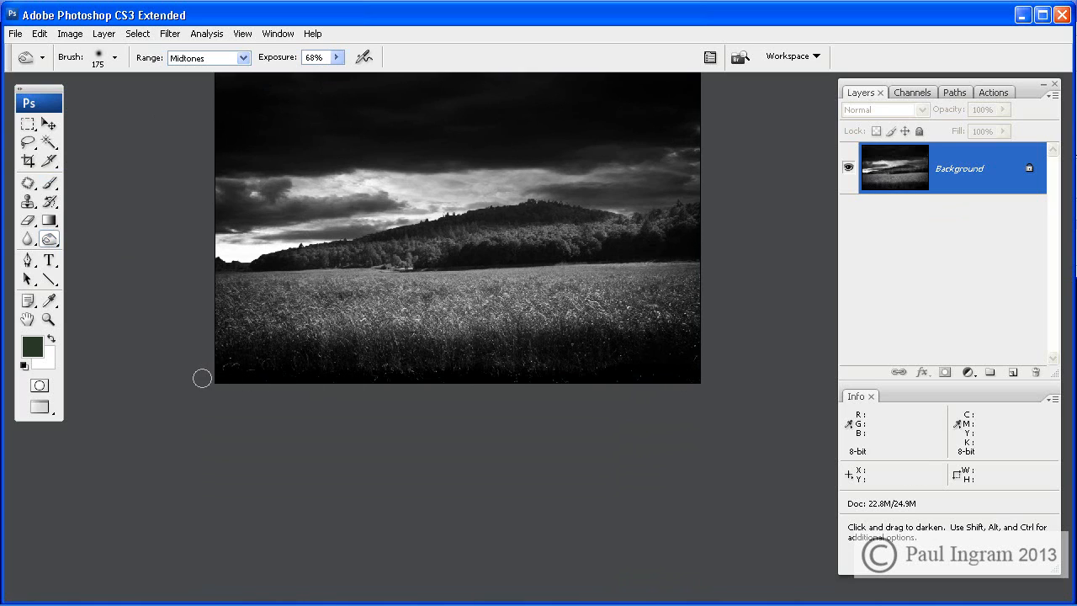
pyautogui.moveTo(696, 384); pyautogui.dragTo(616, 384)
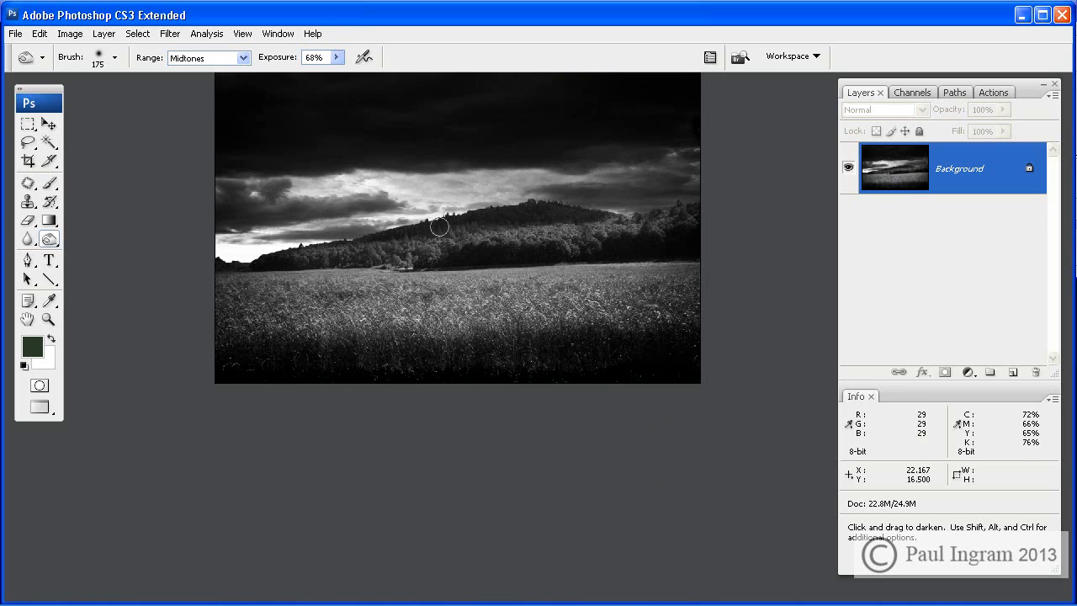
pyautogui.moveTo(475, 221); pyautogui.dragTo(475, 301)
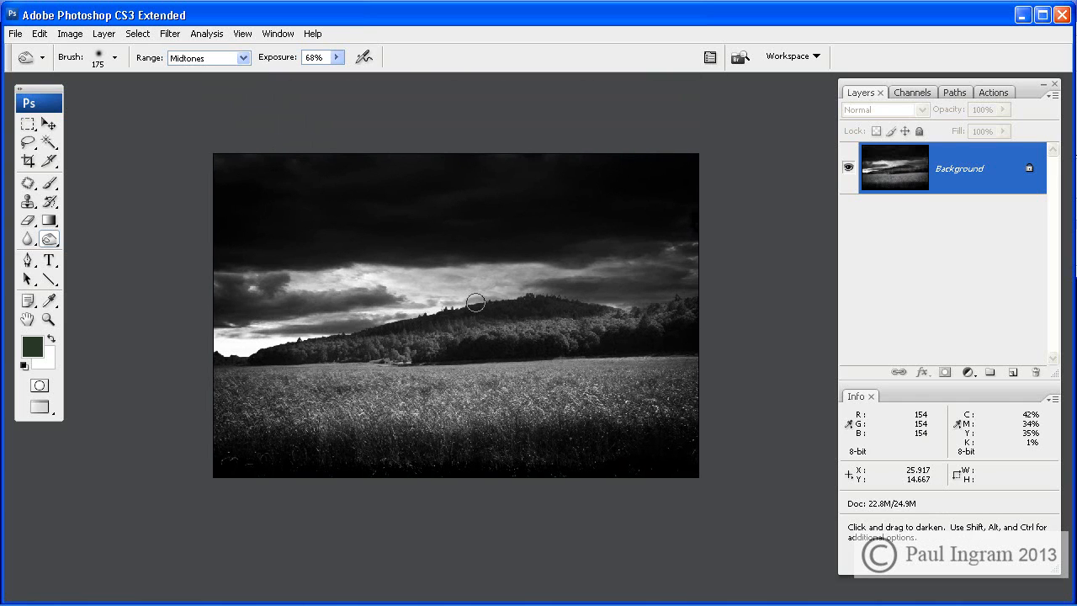
pyautogui.hotkey('alt', 'shift', 's')
# - Duplicate the background layer and apply an Unsharp Mask of 95%, radius 69.2 pixels and threshold 0 to the copy
pyautogui.hotkey('ctrl', '=')
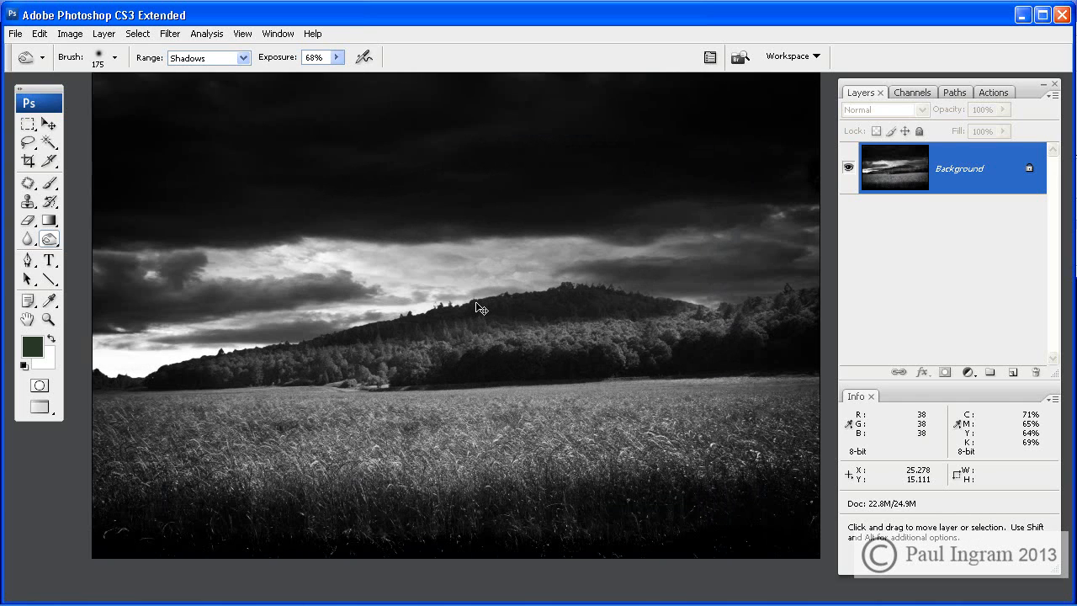
pyautogui.moveTo(480, 297); pyautogui.dragTo(512, 315)
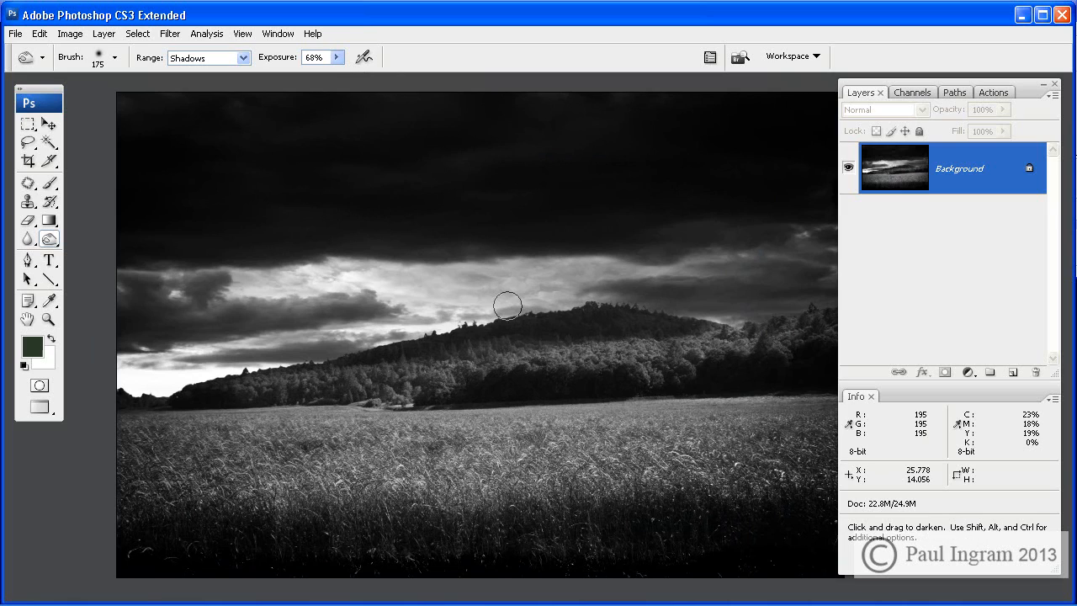
pyautogui.hotkey('ctrl', 'j')
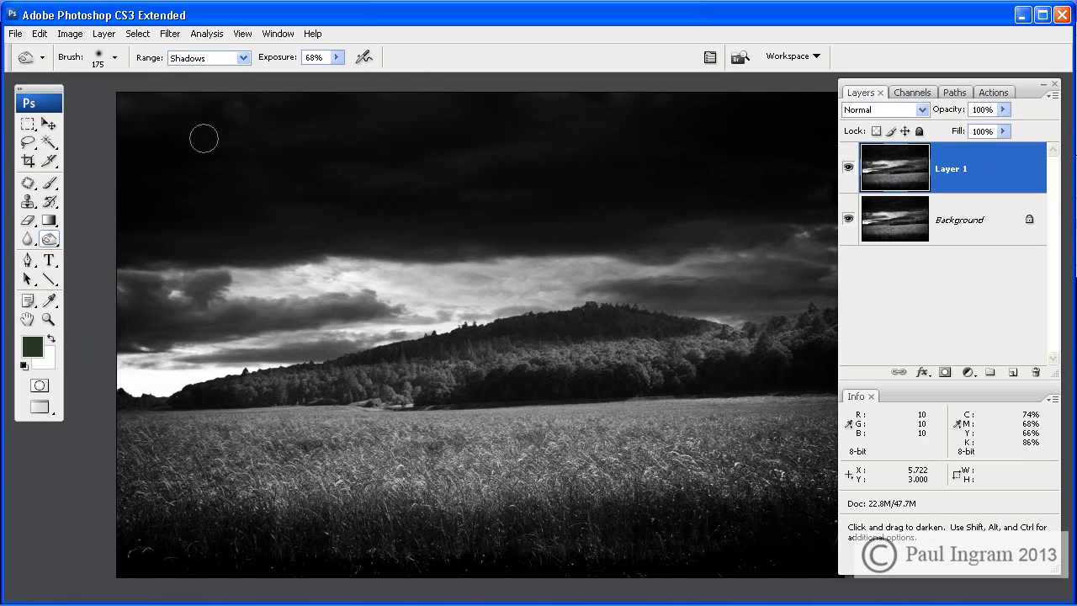
pyautogui.click(176, 40)
pyautogui.moveTo(312, 277)
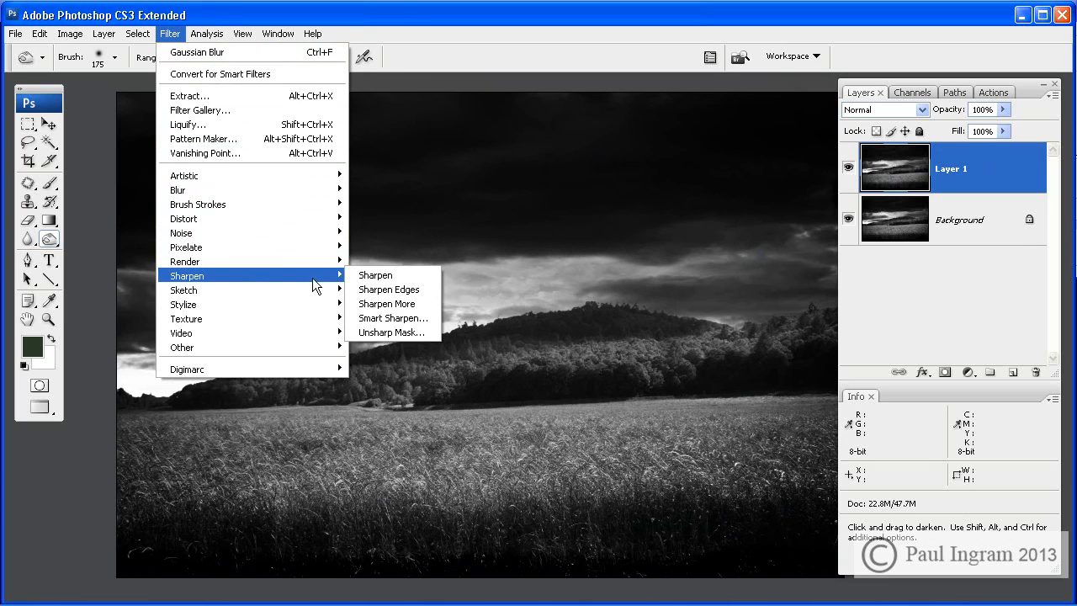
pyautogui.click(363, 332)
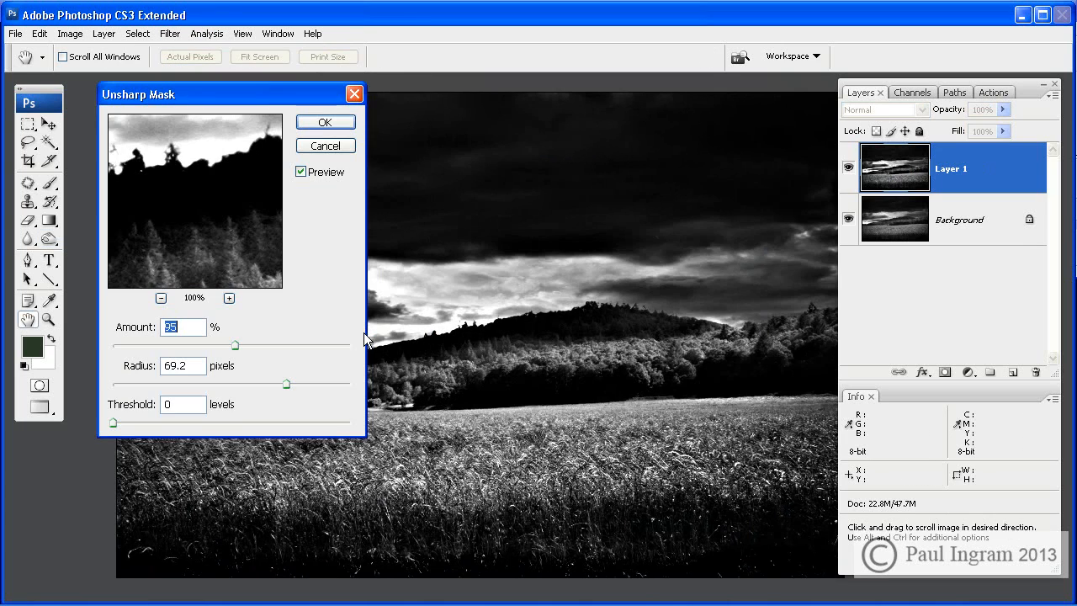
pyautogui.moveTo(267, 104); pyautogui.dragTo(252, 63)
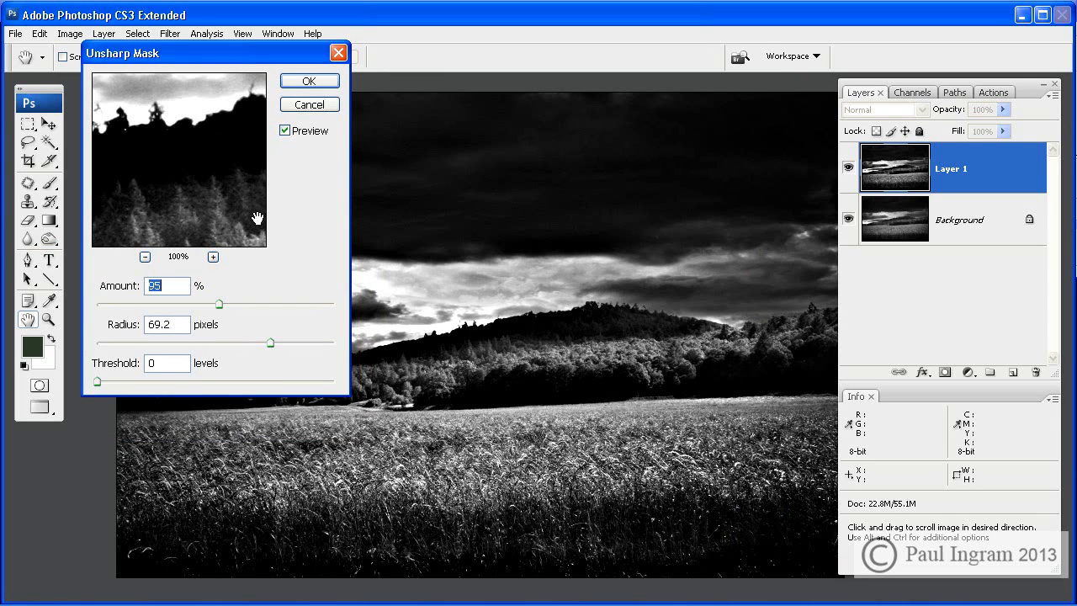
pyautogui.click(309, 105)
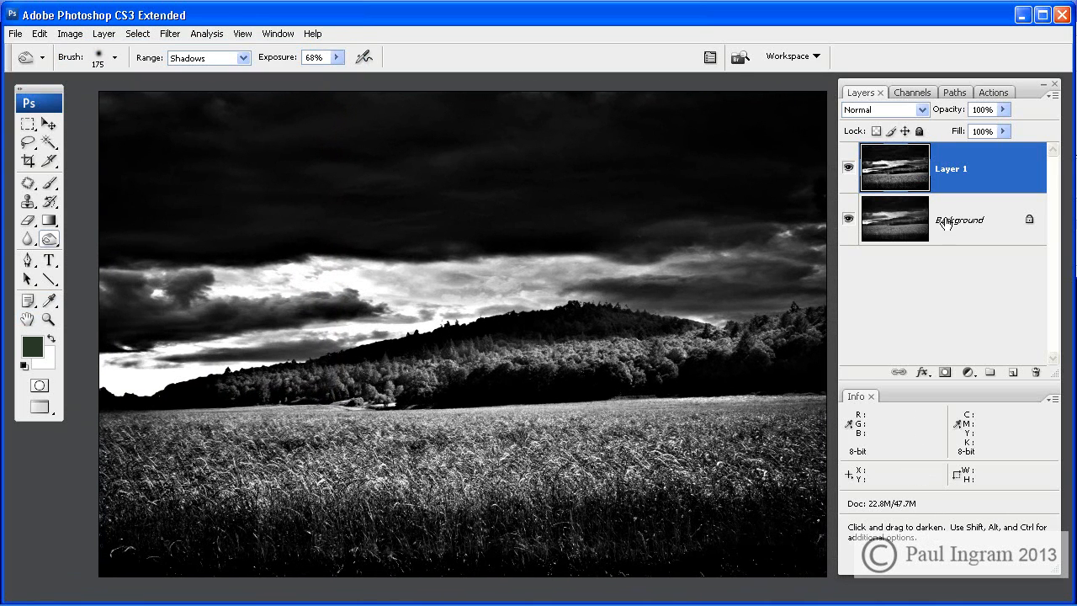
# - Lower the sharpened layer's opacity to 61%, comparing the image with and without the layer
pyautogui.click(849, 168)
pyautogui.click(849, 169)
pyautogui.click(849, 168)
pyautogui.click(849, 169)
pyautogui.moveTo(960, 114); pyautogui.dragTo(926, 119)
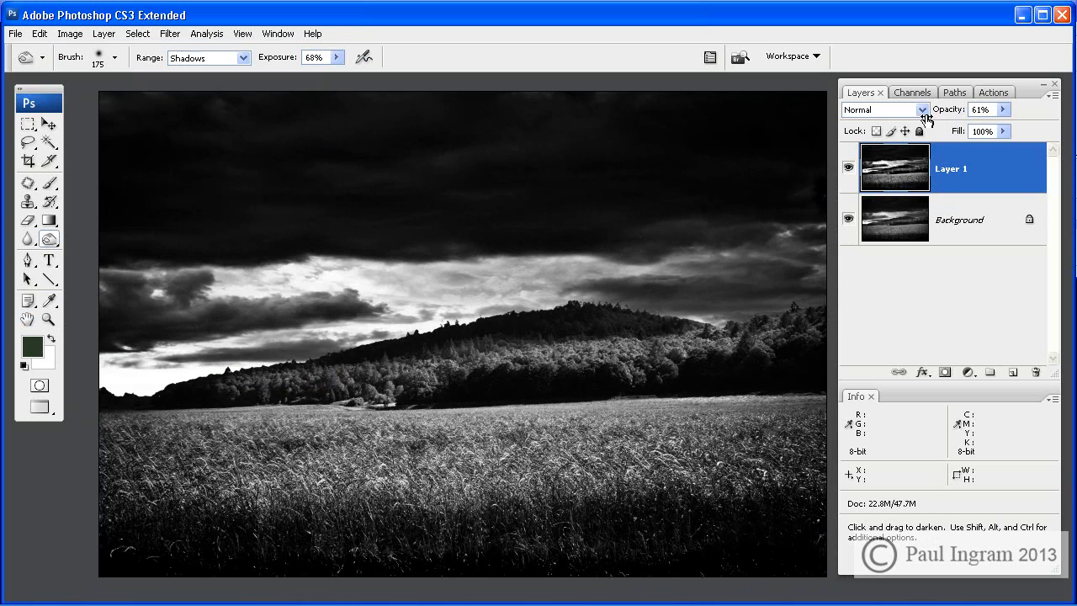
pyautogui.click(849, 168)
pyautogui.click(850, 168)
pyautogui.click(849, 168)
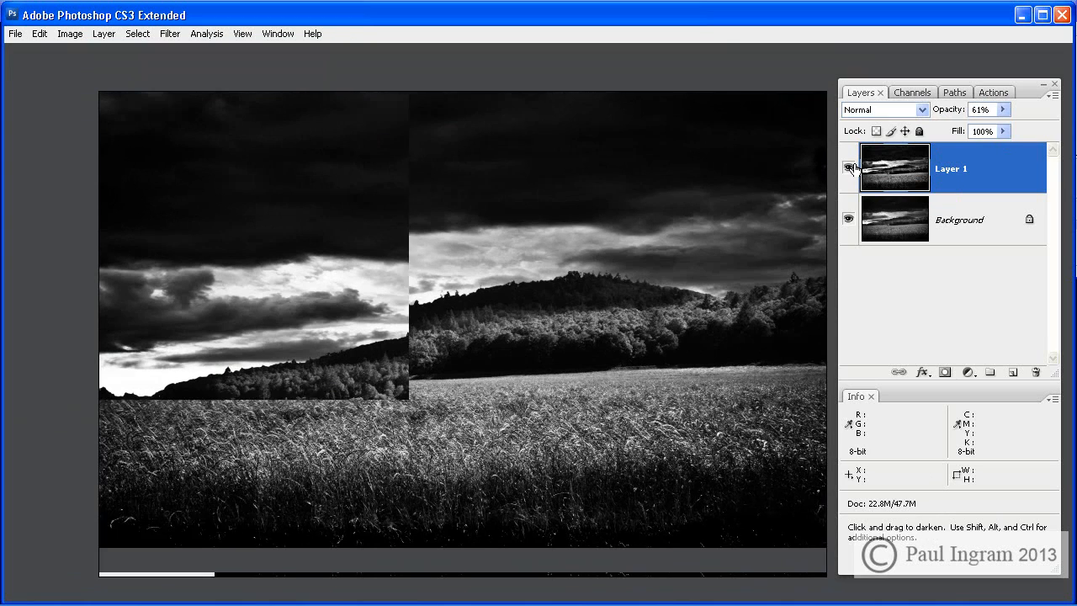
pyautogui.click(850, 168)
# - Hide the panels, fit the image to the screen and compare the finished version with the original colour photo
pyautogui.press('Tab')
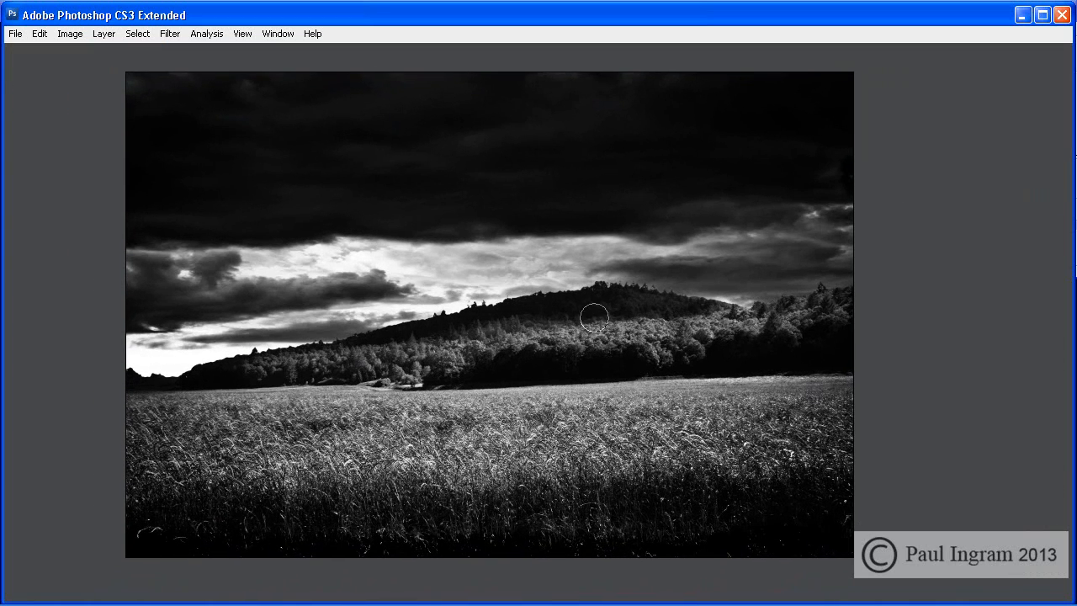
pyautogui.hotkey('ctrl', '0')
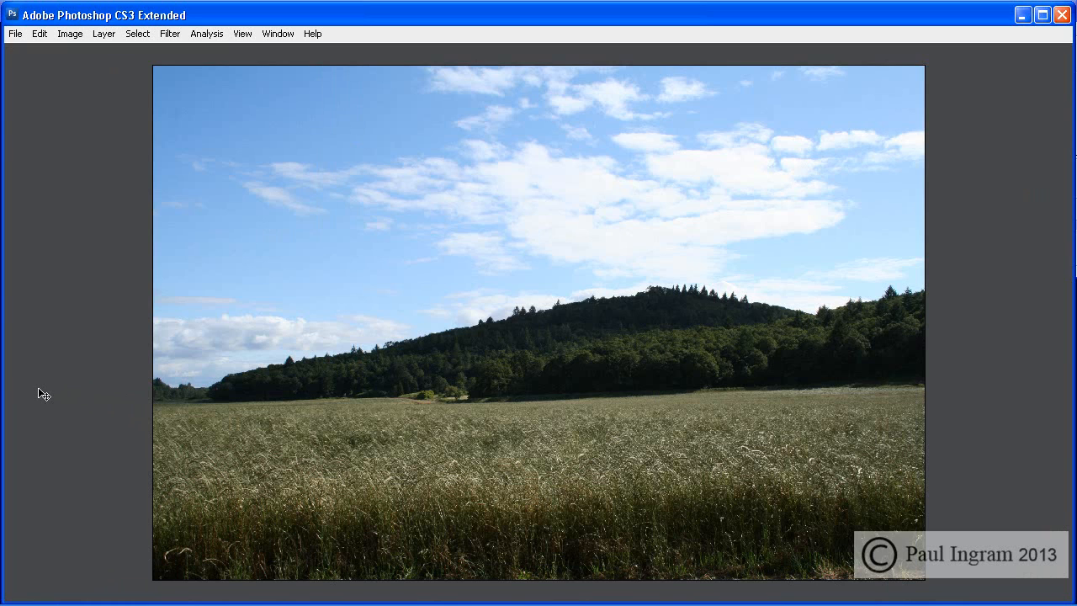
pyautogui.hotkey('ctrl', 'z')
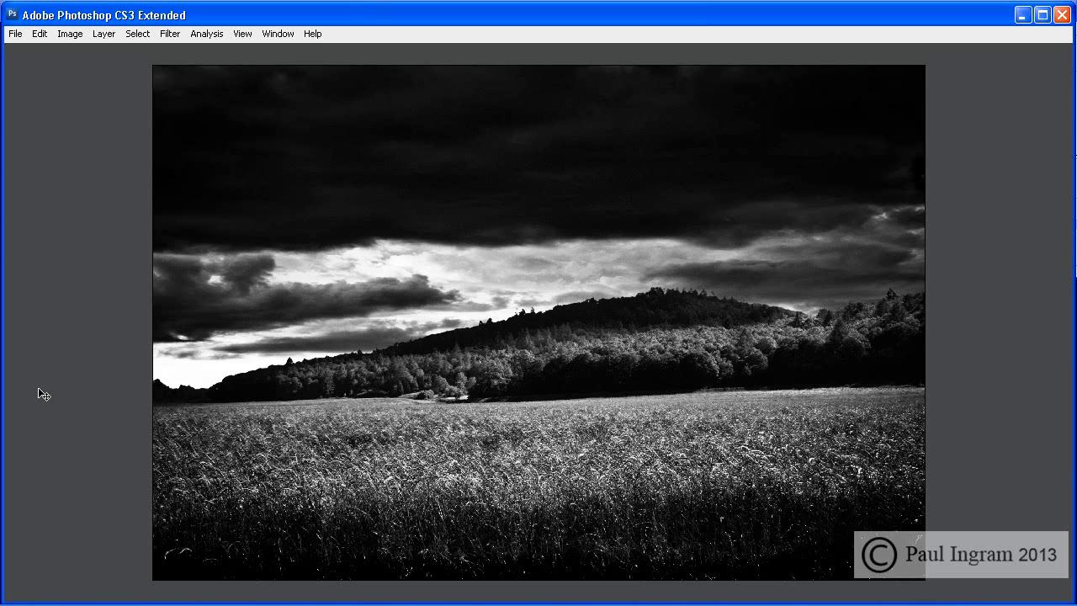
pyautogui.hotkey('ctrl', 'z')
pyautogui.hotkey('ctrl', 'z')
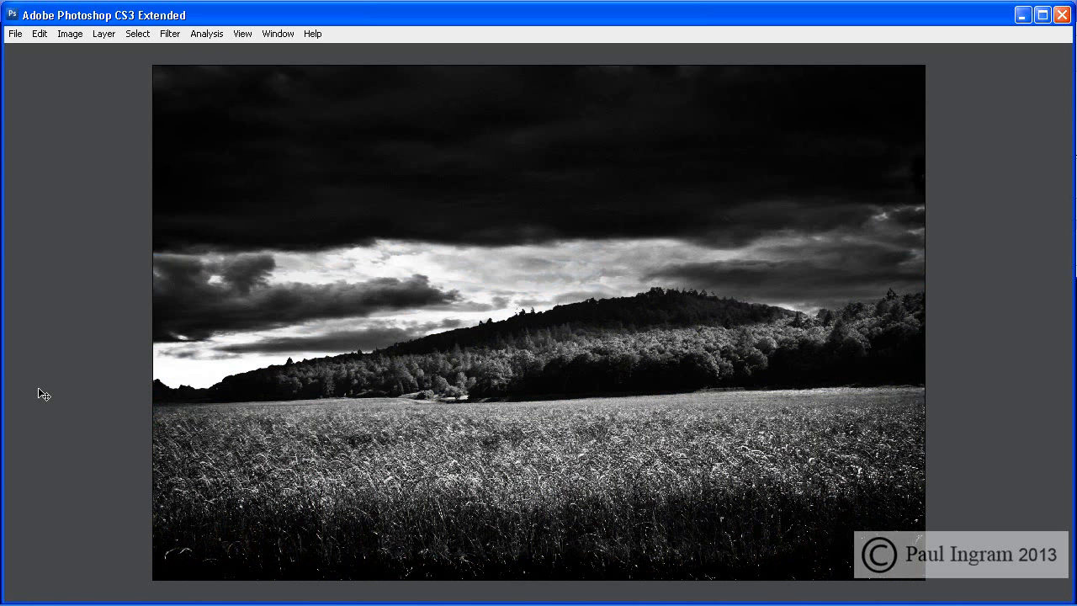